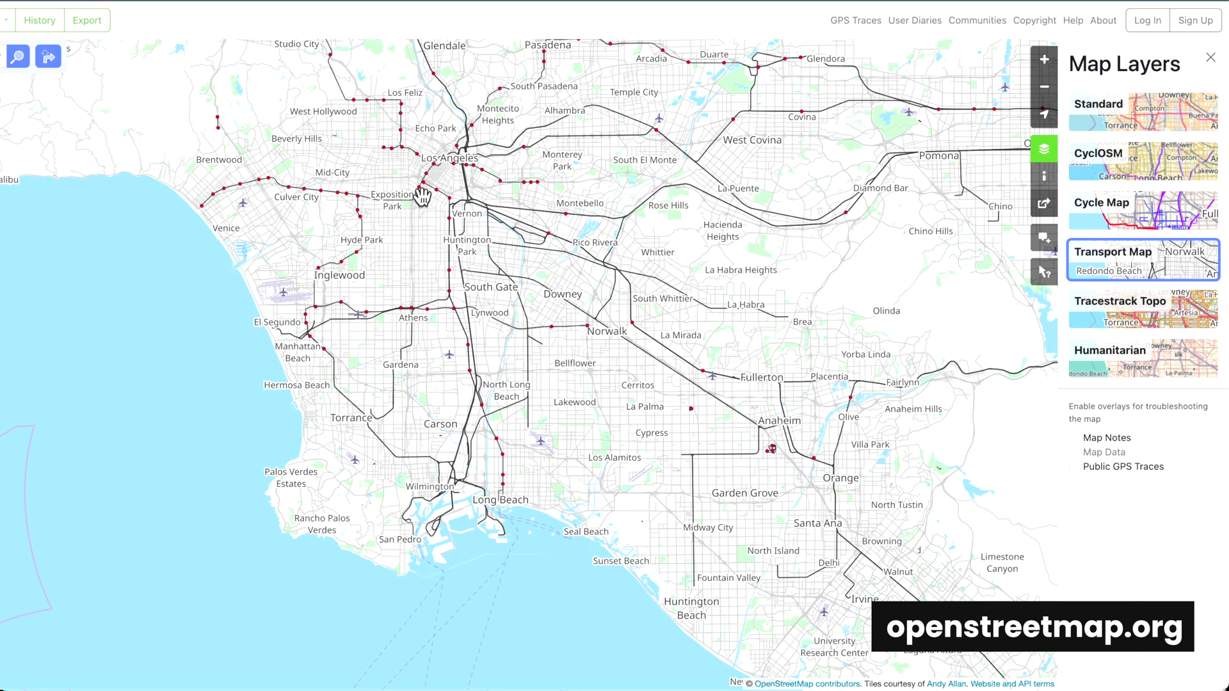
- Pan the OpenStreetMap transport map to frame the greater Los Angeles area
drag(641, 377, 576, 413)
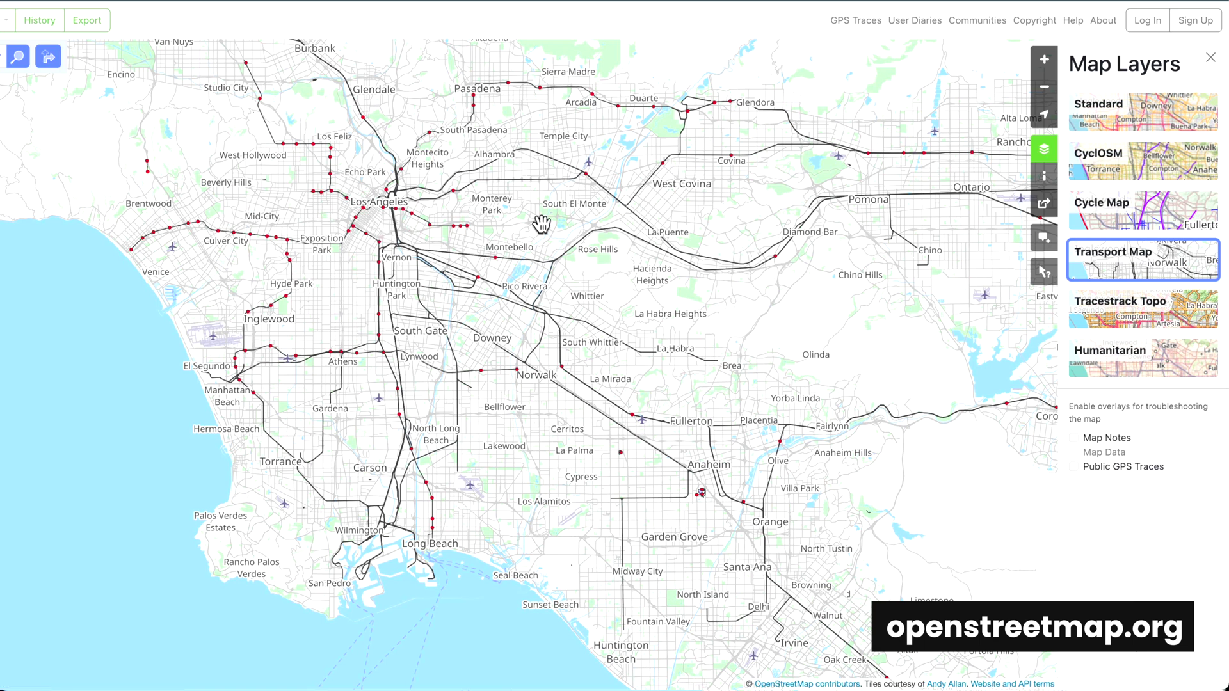
drag(542, 229, 550, 261)
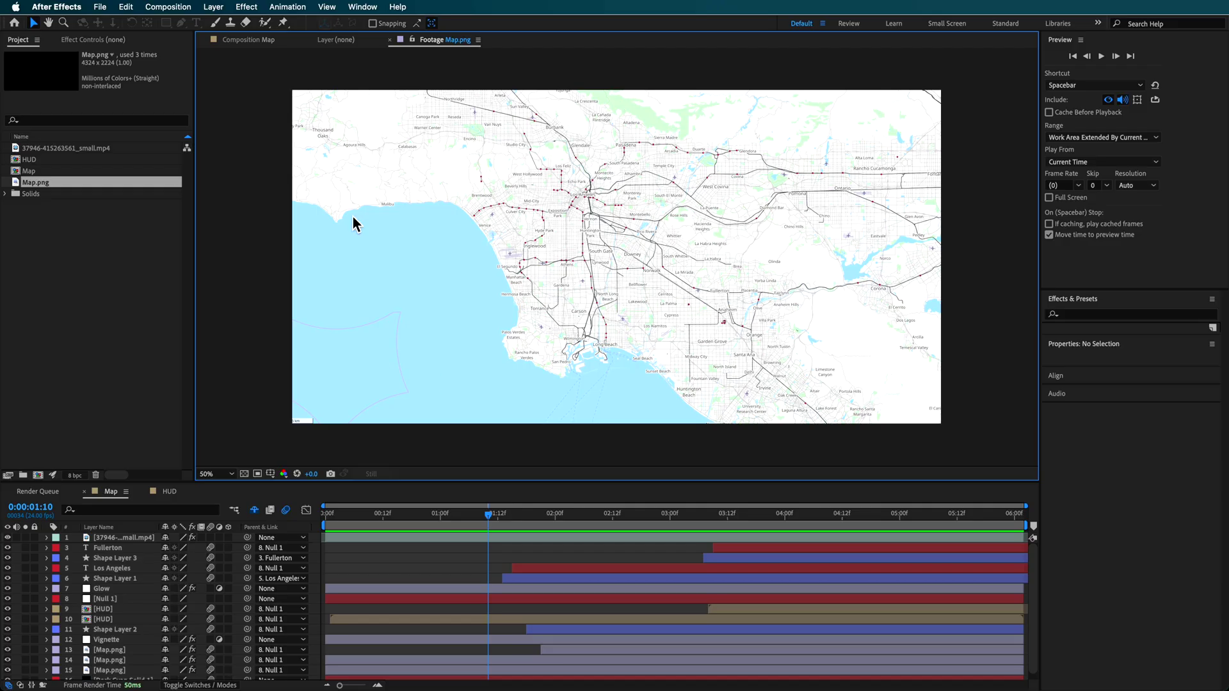
- In After Effects, create a 1920x1080 composition at 24 fps with a 5-second duration
right_click(12, 204)
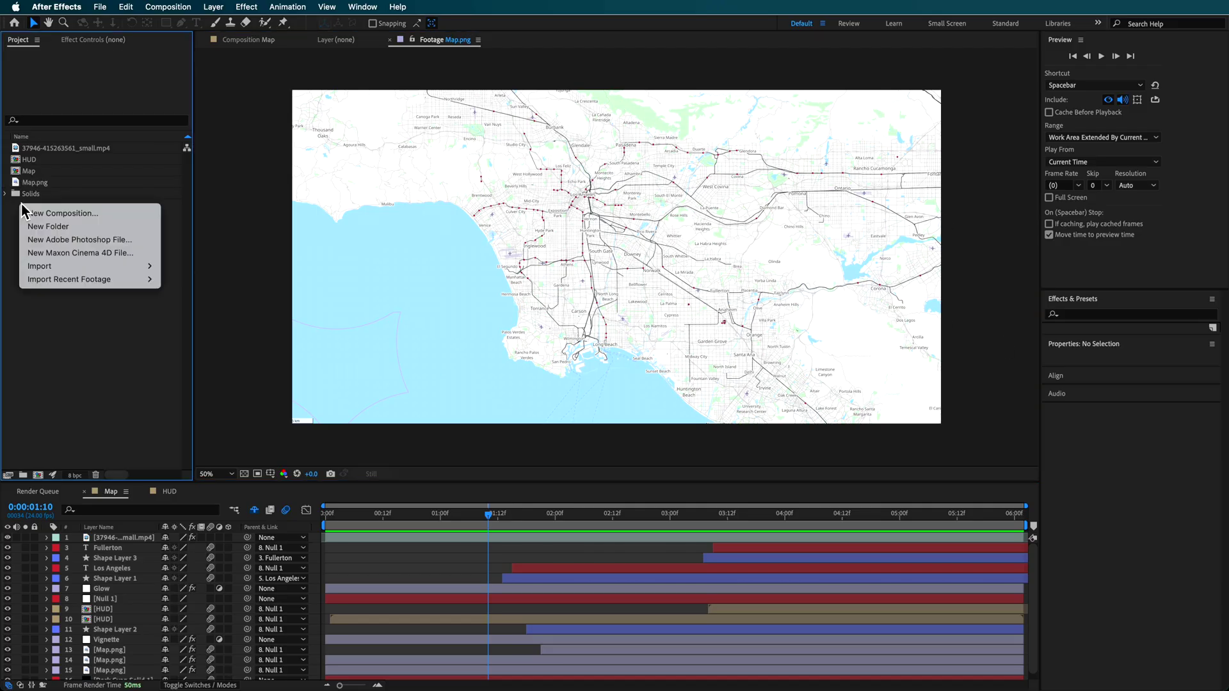
click(46, 210)
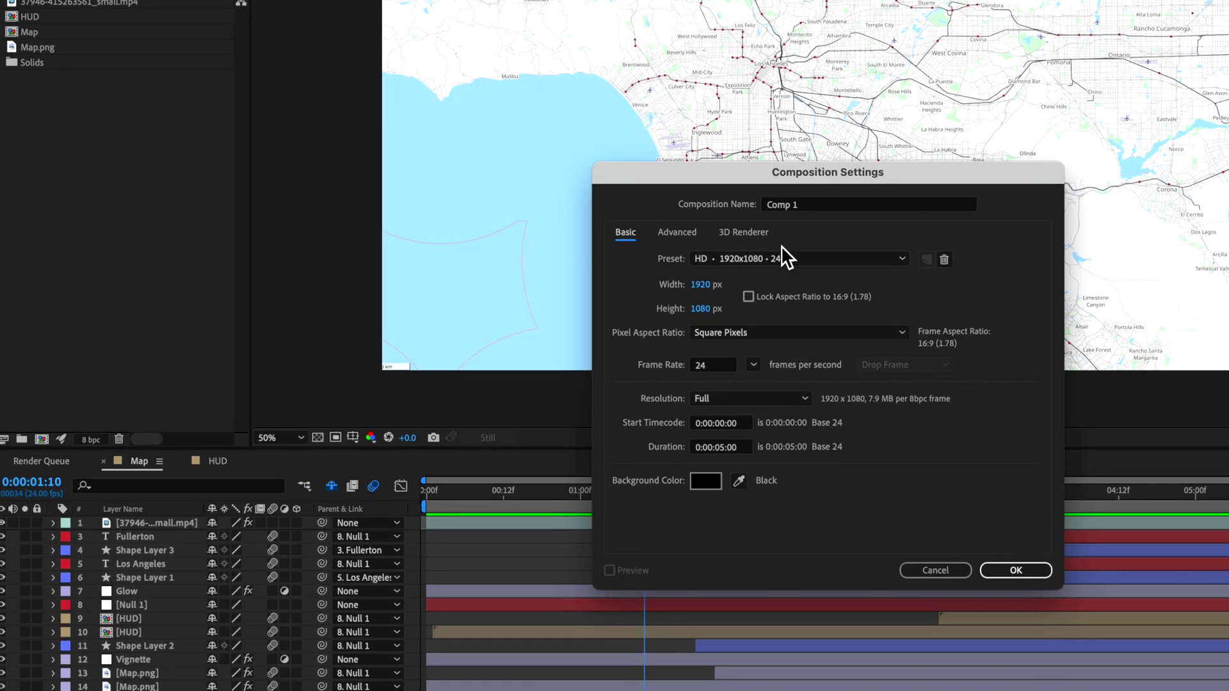
click(1018, 572)
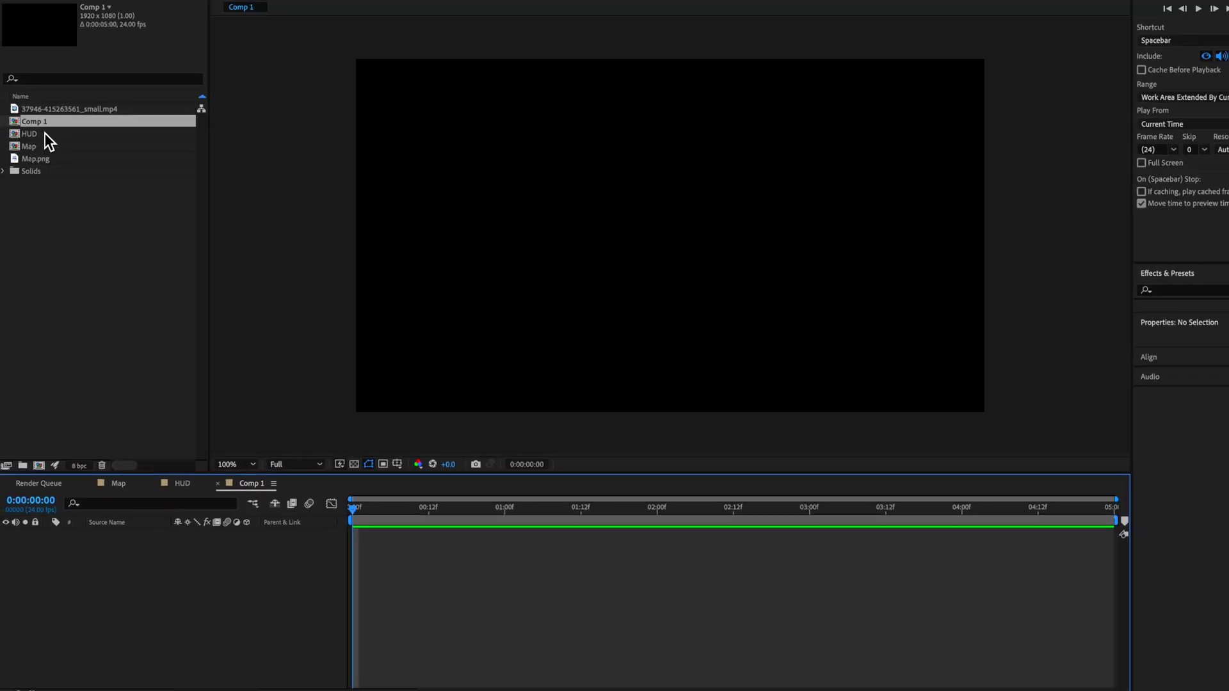
- Place Map.png in Comp 1 and scale it down to about 52% so that it just overfills the frame
click(40, 147)
click(47, 161)
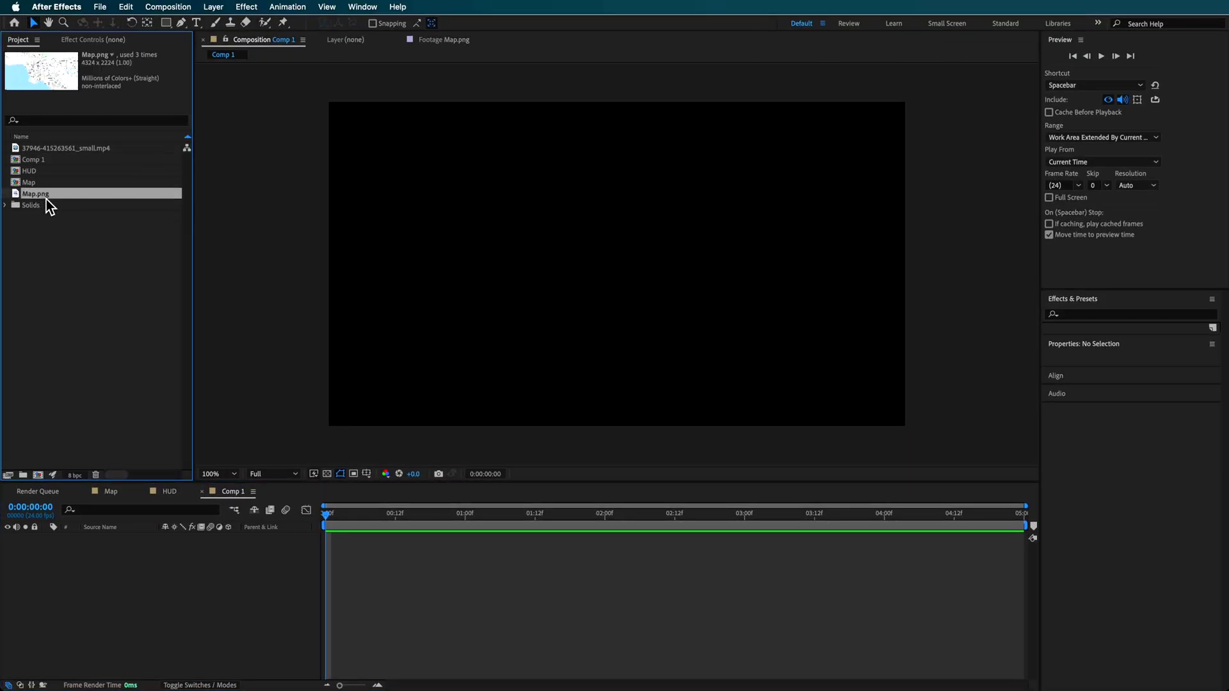
drag(46, 198, 125, 610)
key(comma)
key(comma)
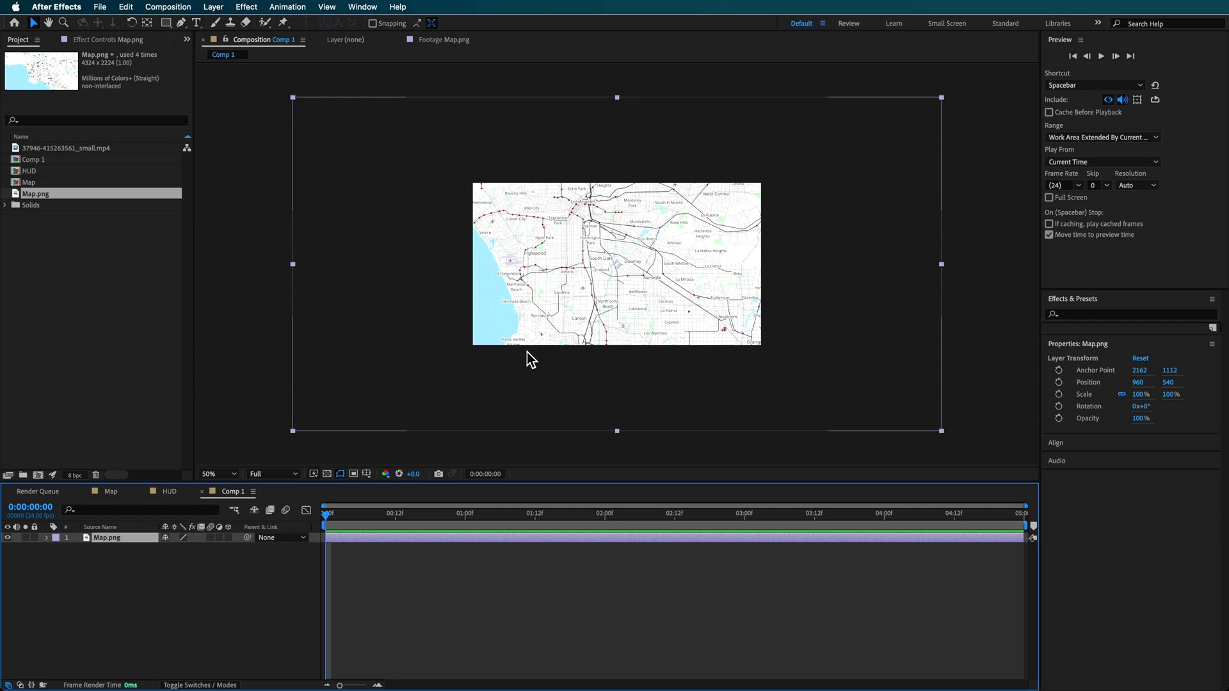
drag(295, 267, 462, 256)
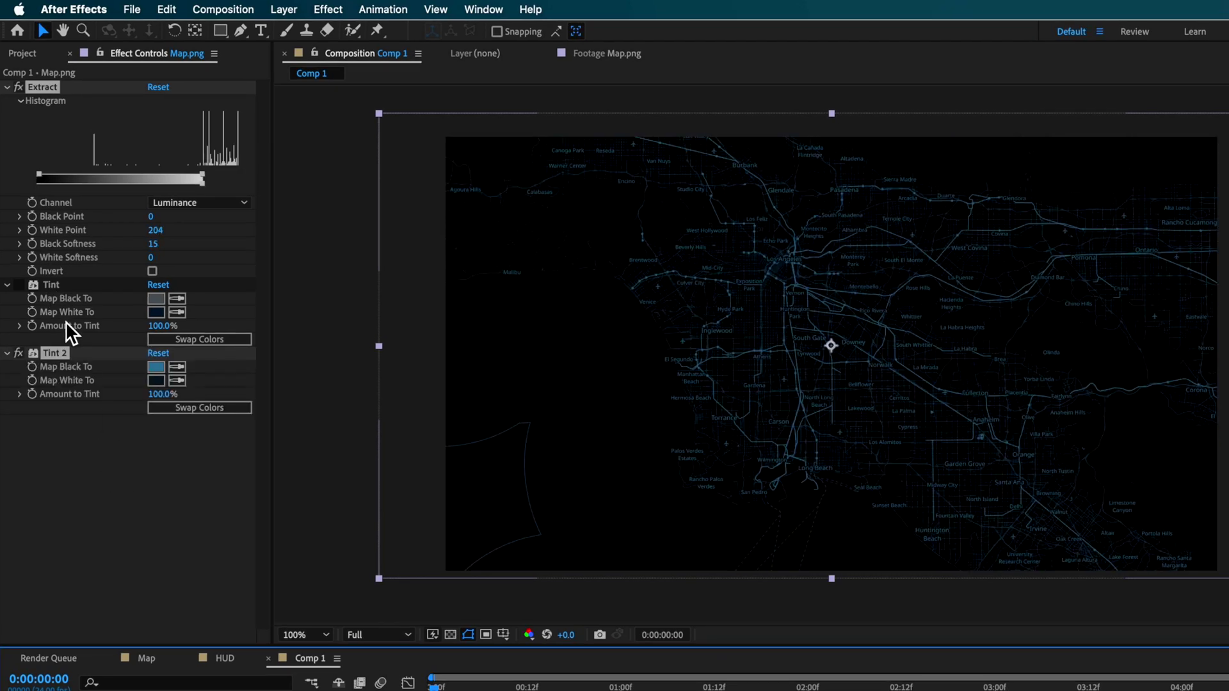
- Disable Tint 2 on the map layer and compare the map with and without the Extract effect
click(18, 285)
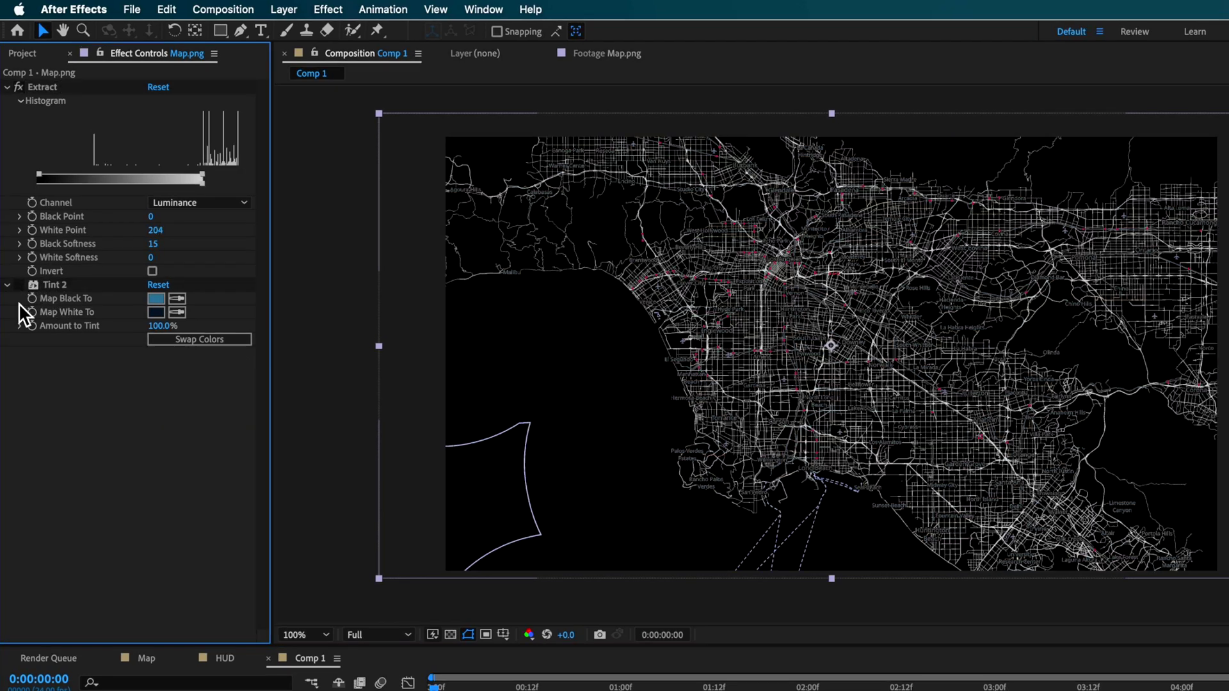
click(20, 86)
click(20, 86)
click(39, 87)
click(531, 10)
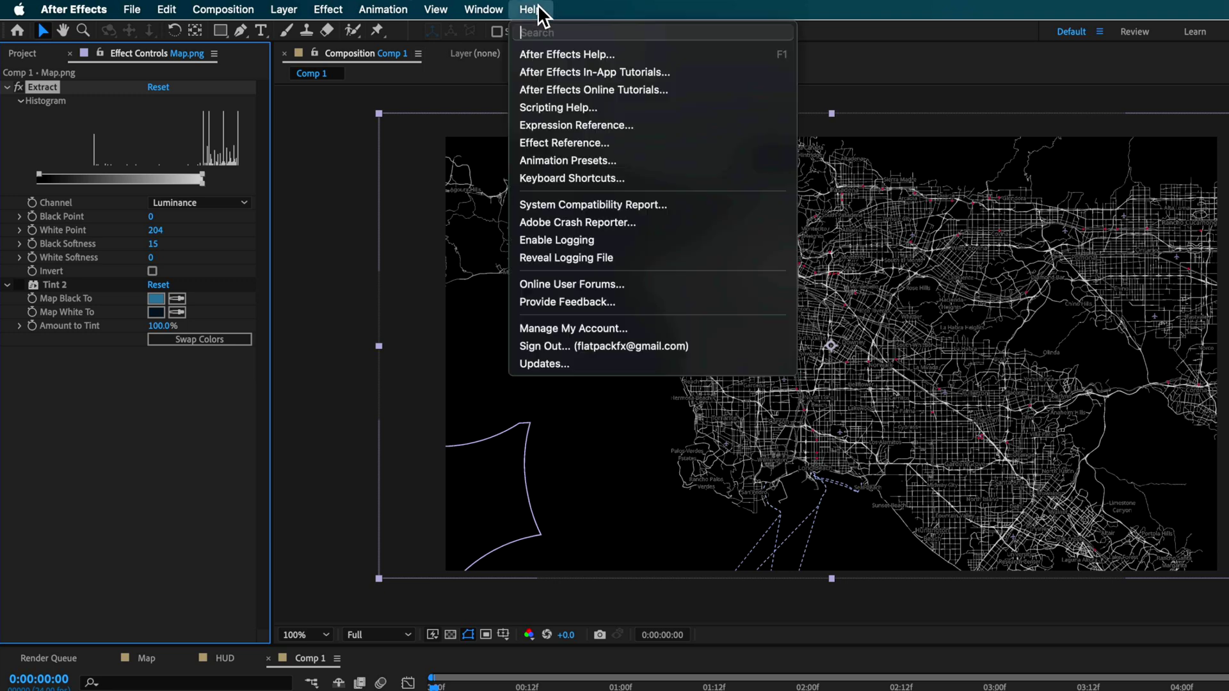
click(221, 448)
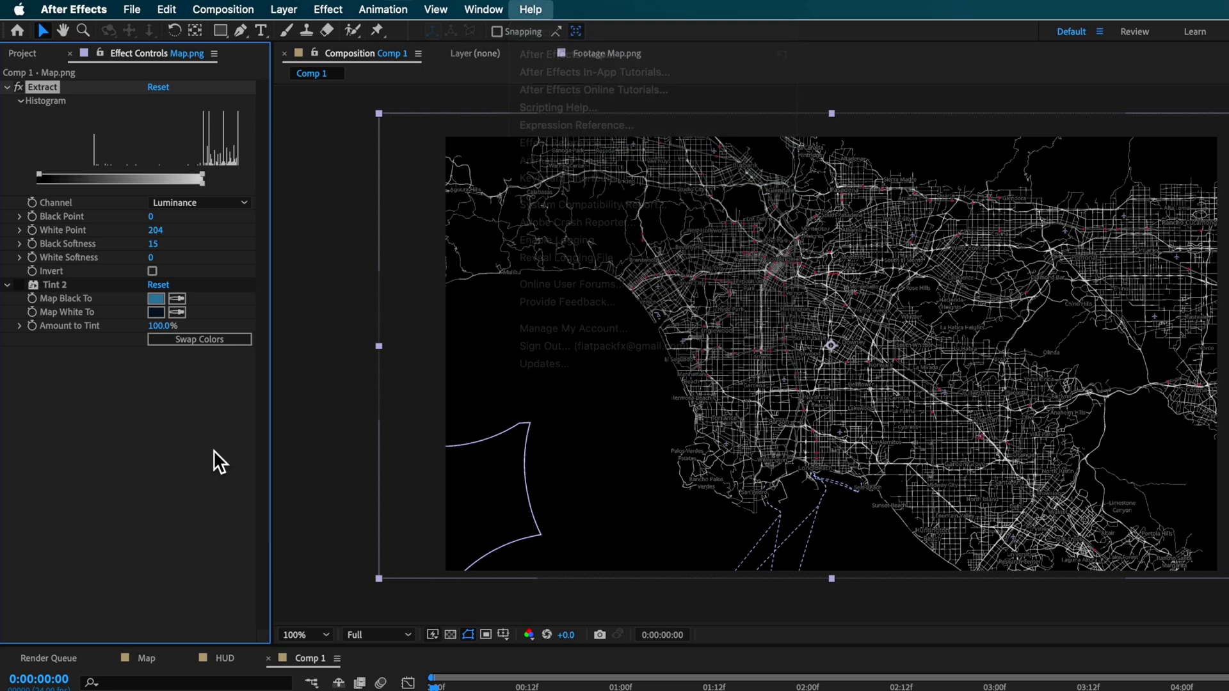
- Try an Extract White Point of 208, restore it to 204, and check the map over the transparency grid
drag(203, 175, 206, 176)
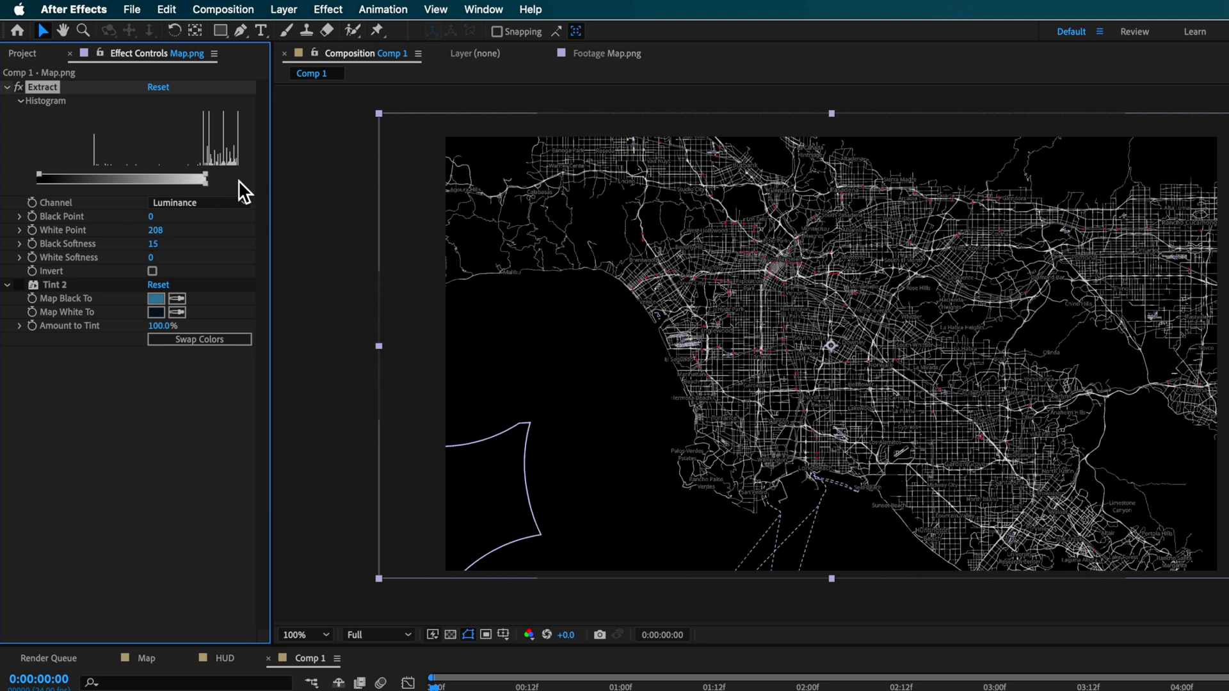
drag(236, 181, 234, 182)
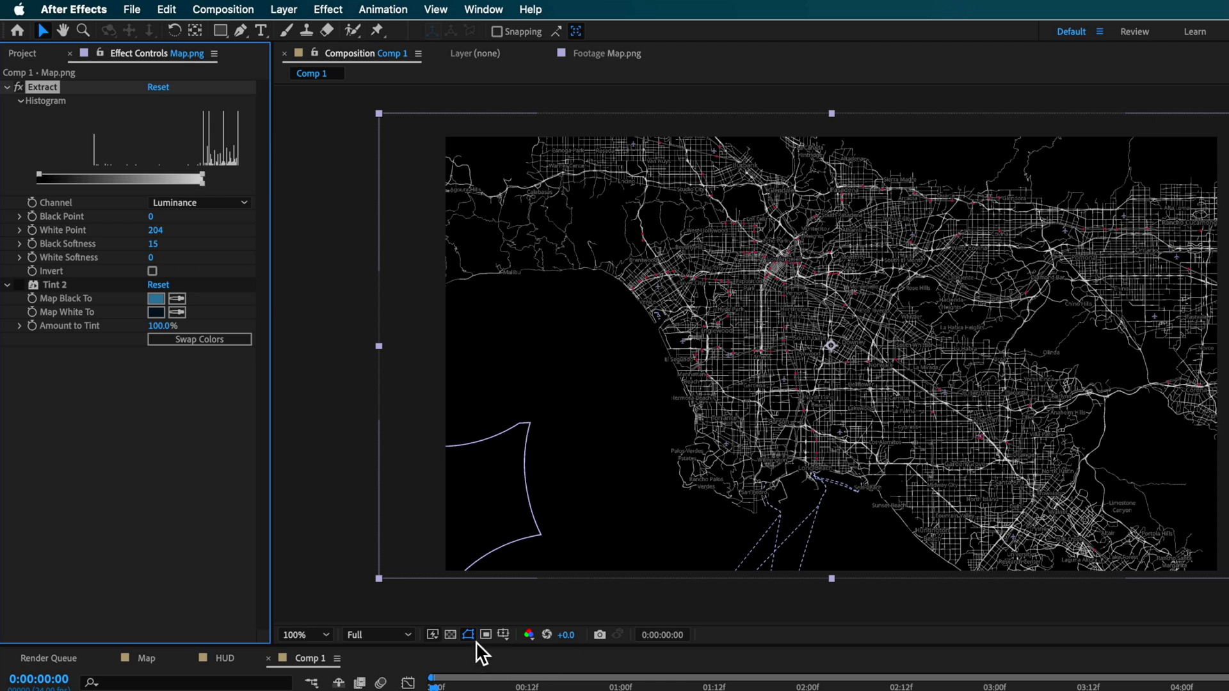
click(450, 635)
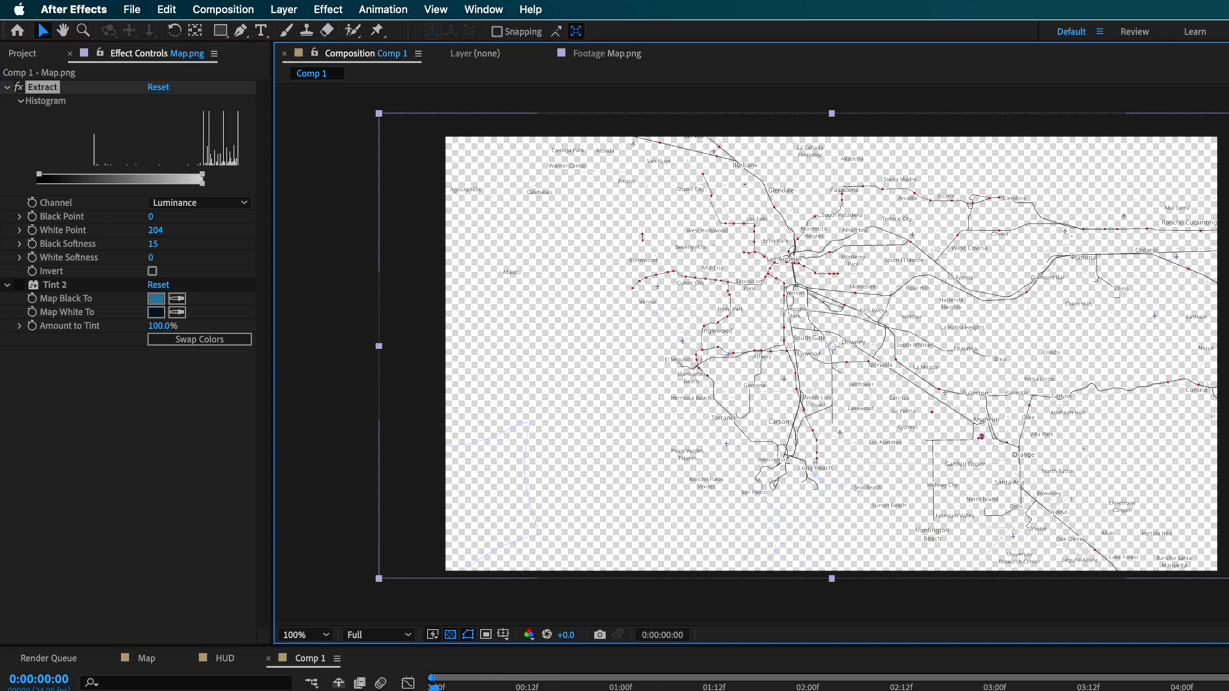
click(456, 636)
- Enable Tint 2 again and inspect its Map White To and Map Black To colours without changing them
click(170, 454)
click(19, 285)
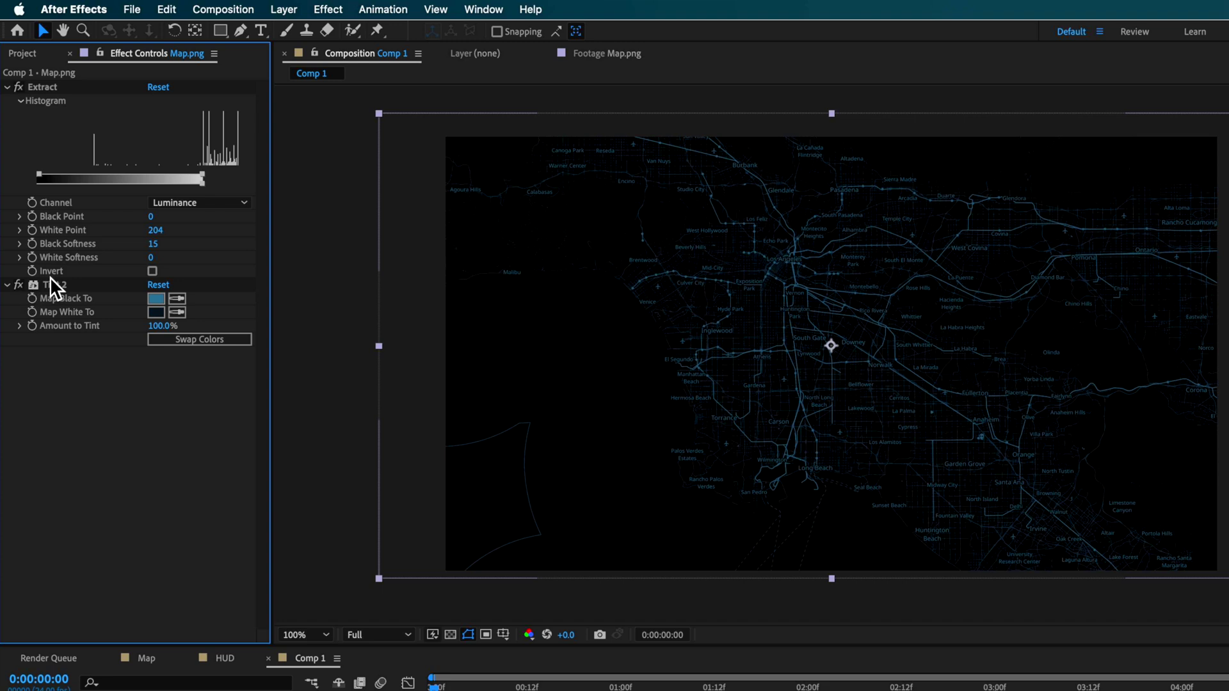
click(56, 285)
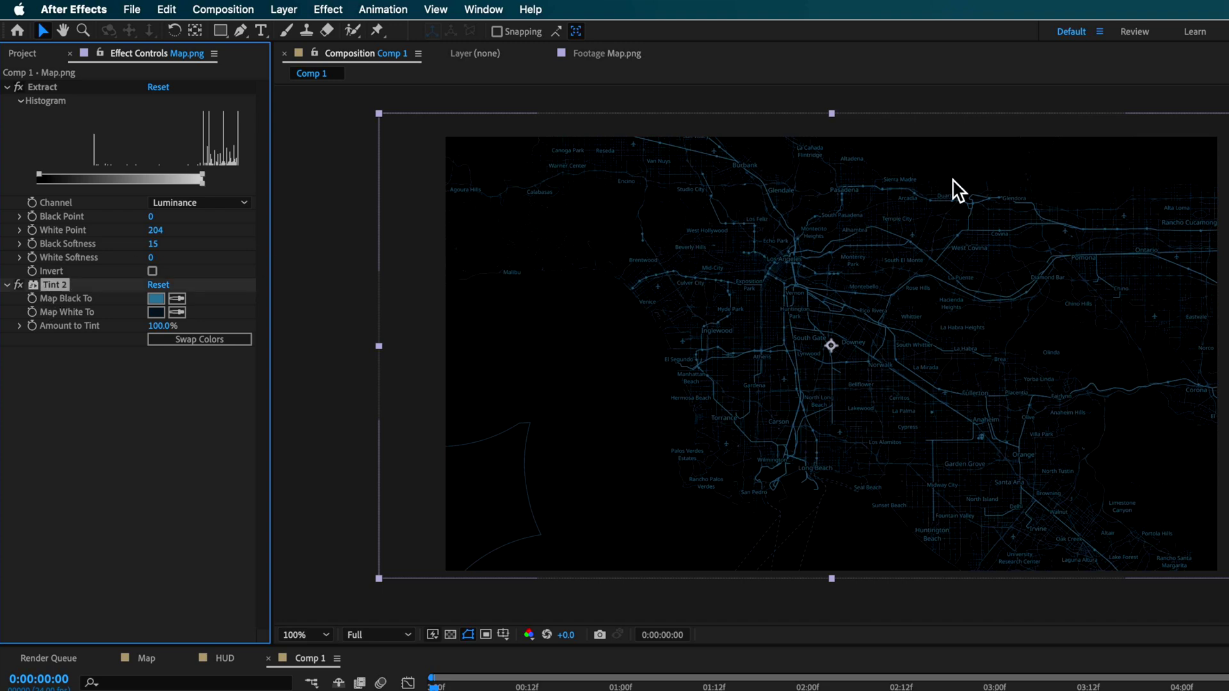
click(155, 313)
drag(565, 570, 413, 187)
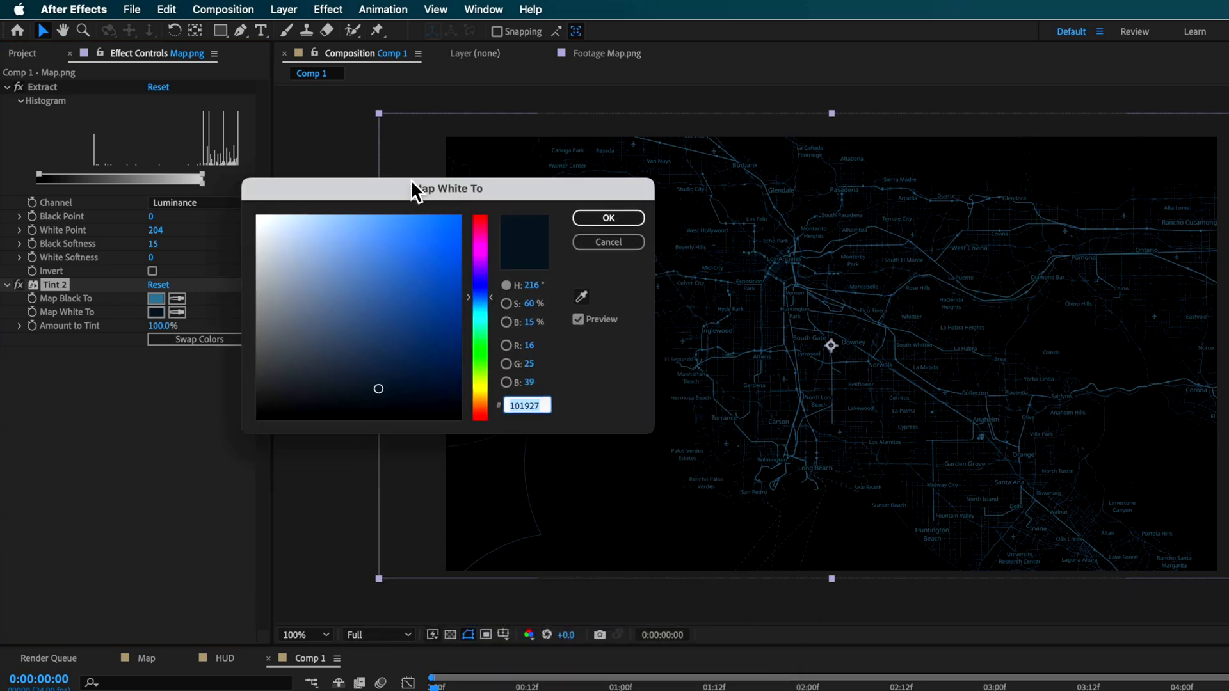
click(608, 243)
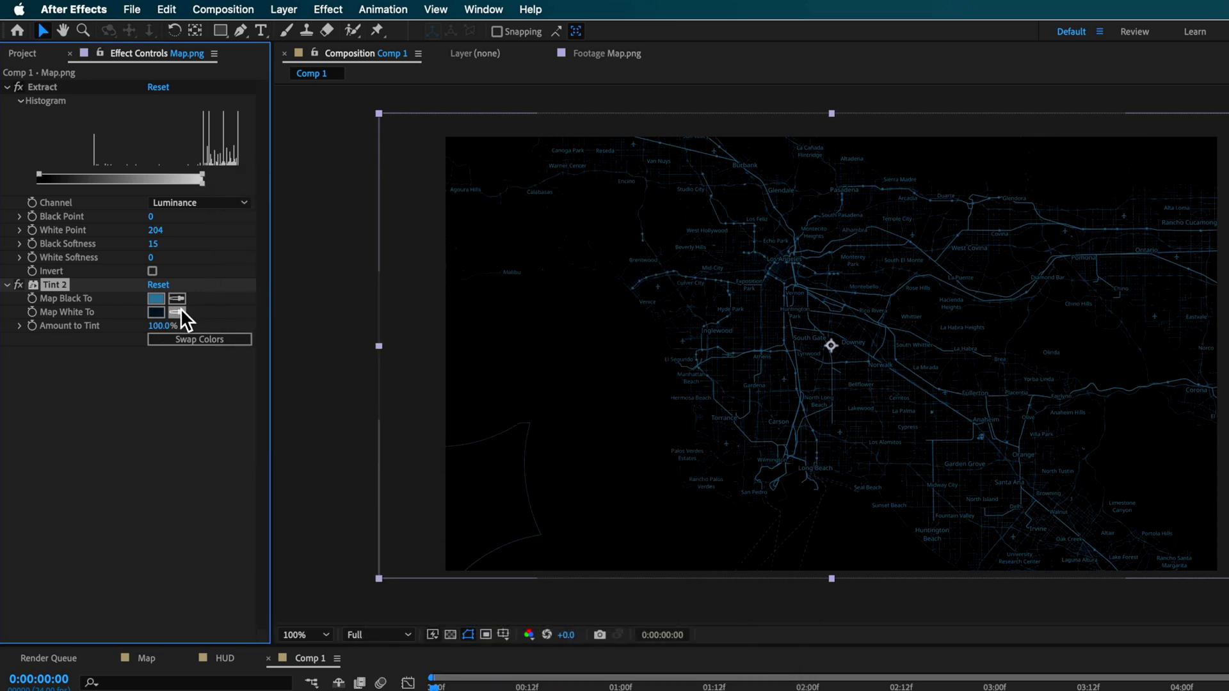
click(161, 300)
click(590, 241)
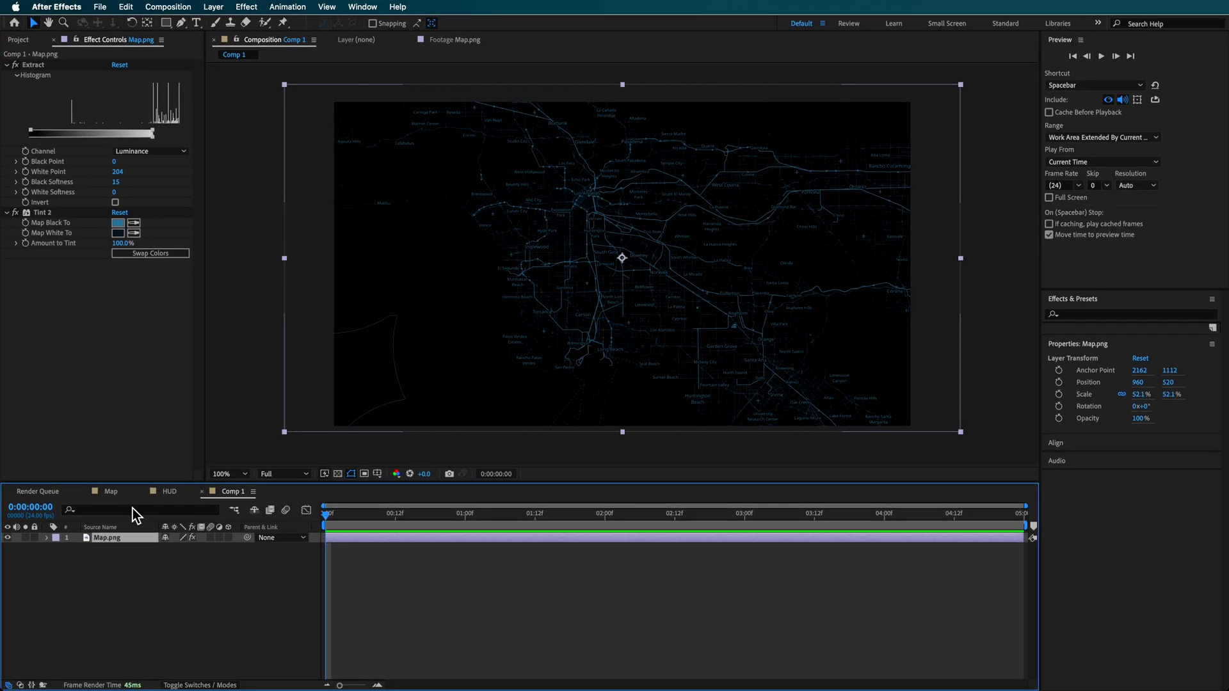
- Duplicate the map layer and replace Extract and Tint 2 on the lower copy with a Tint mapping black to #4D5156 and white to #0B182A
key(super+d)
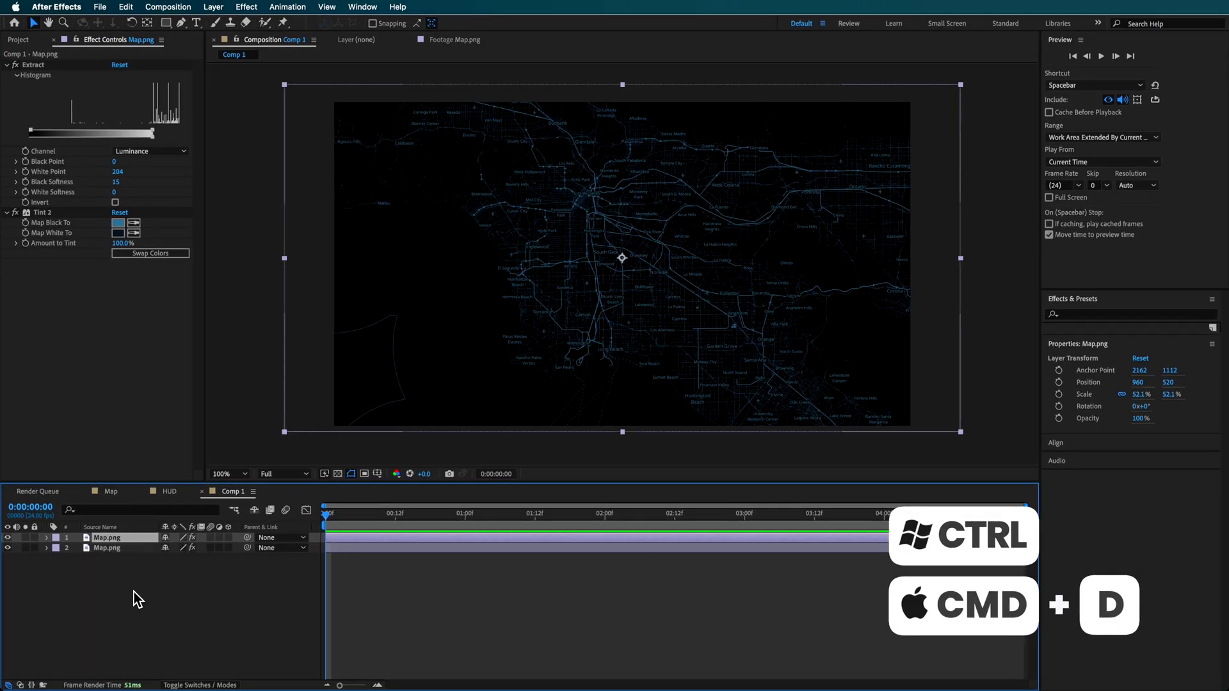
click(109, 548)
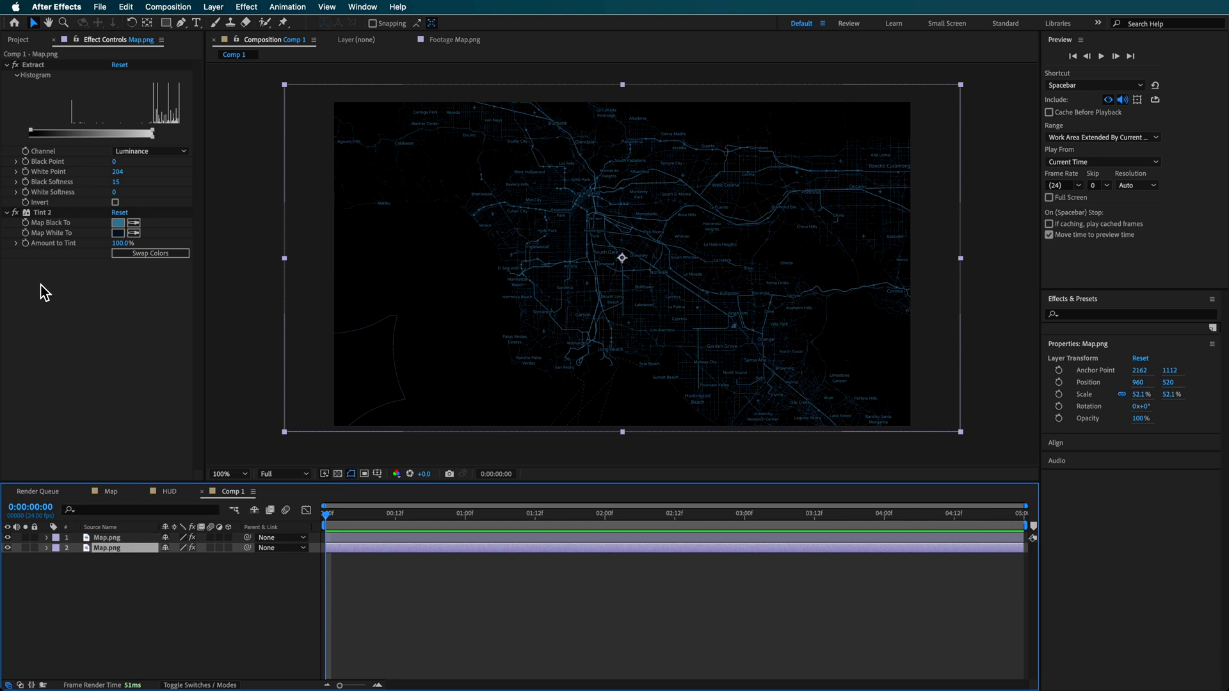
click(36, 215)
key(Delete)
click(32, 66)
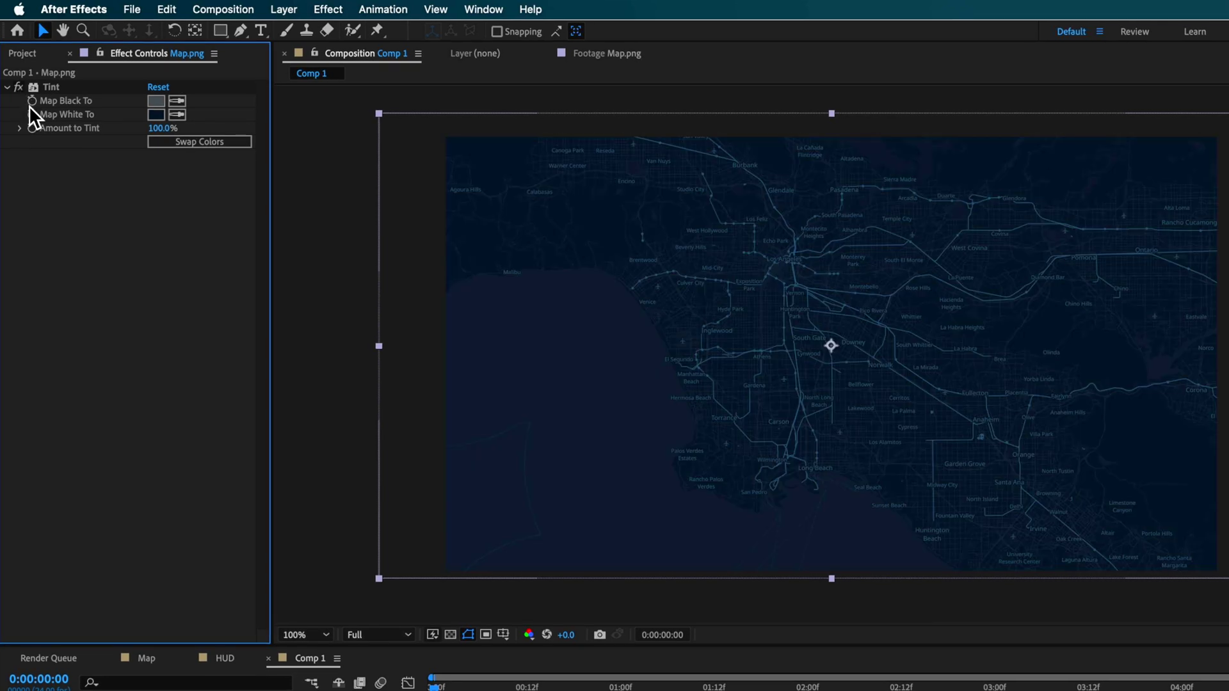
click(48, 91)
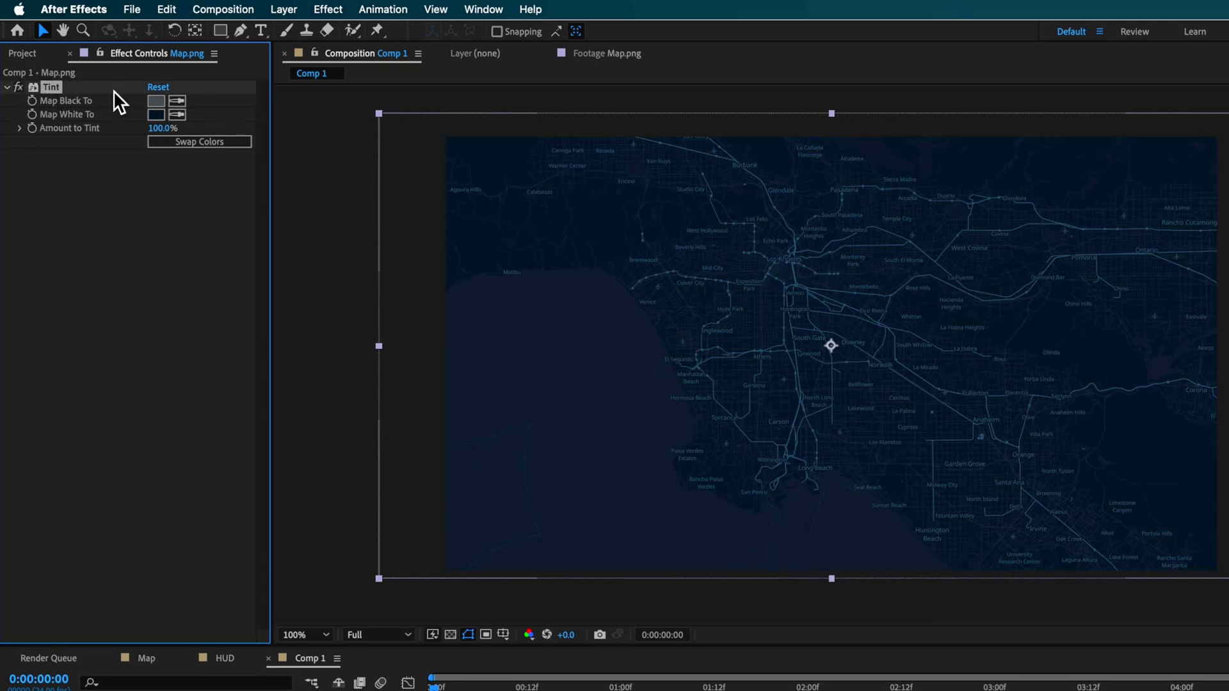
- Inspect the Map Black To and Map White To colours of the lower map layer's Tint effect
click(156, 101)
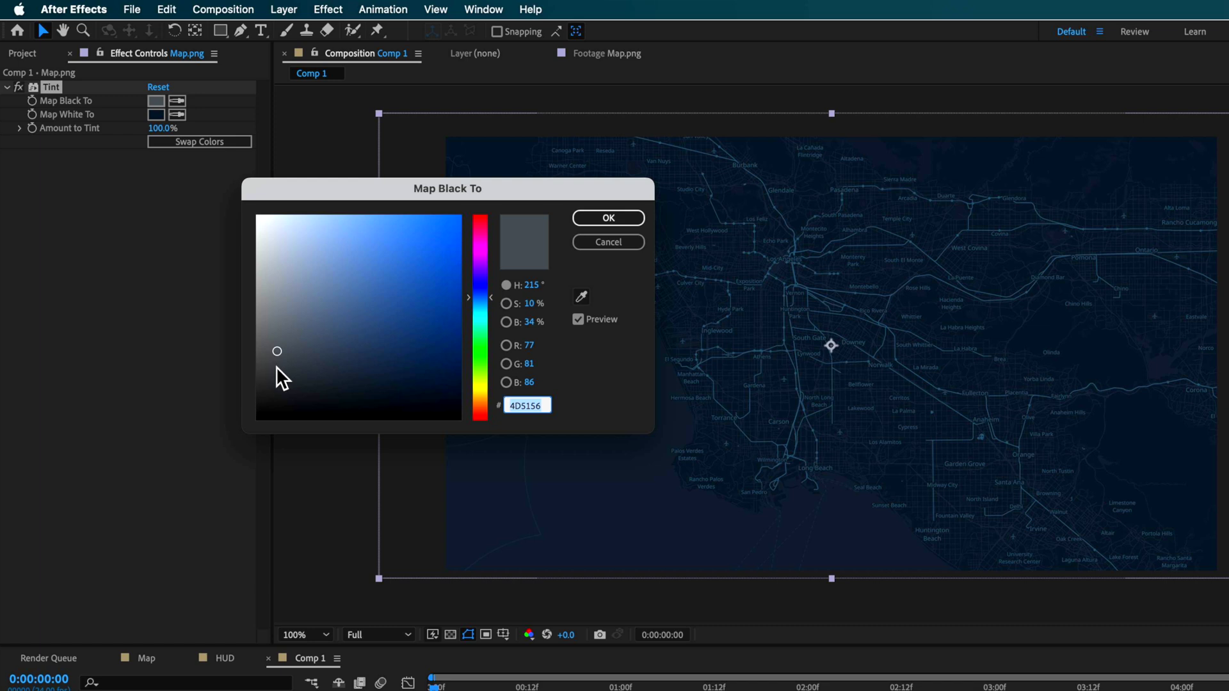
click(627, 244)
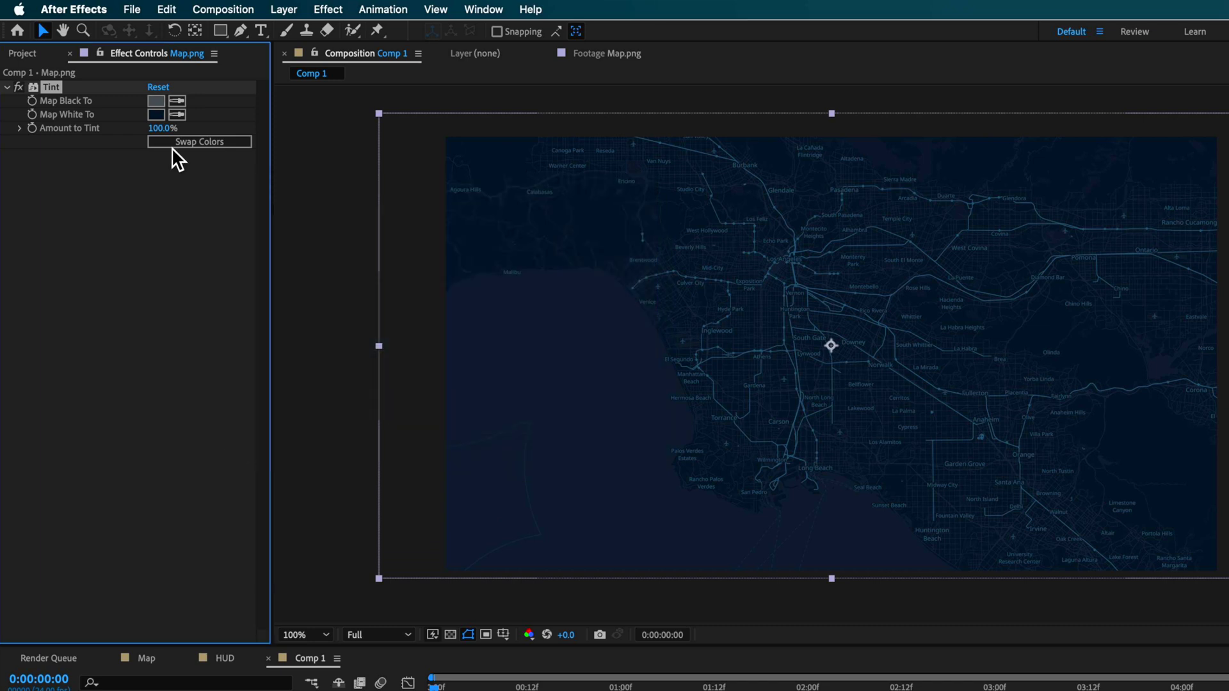
click(157, 115)
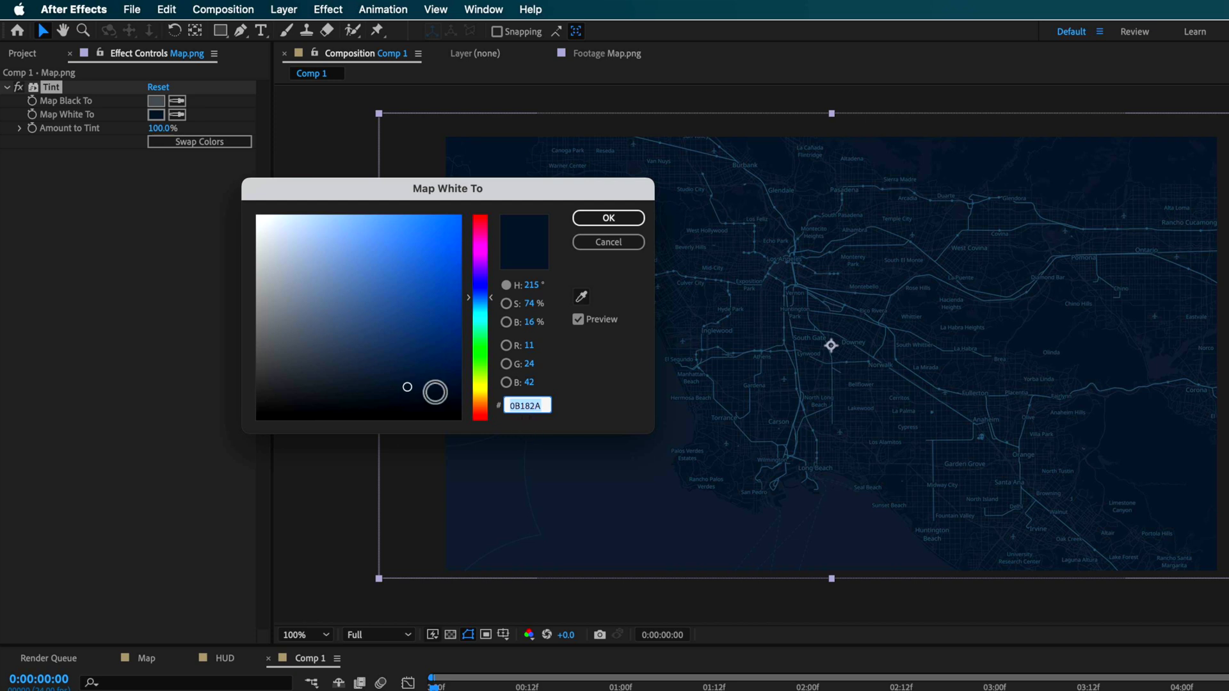
click(625, 247)
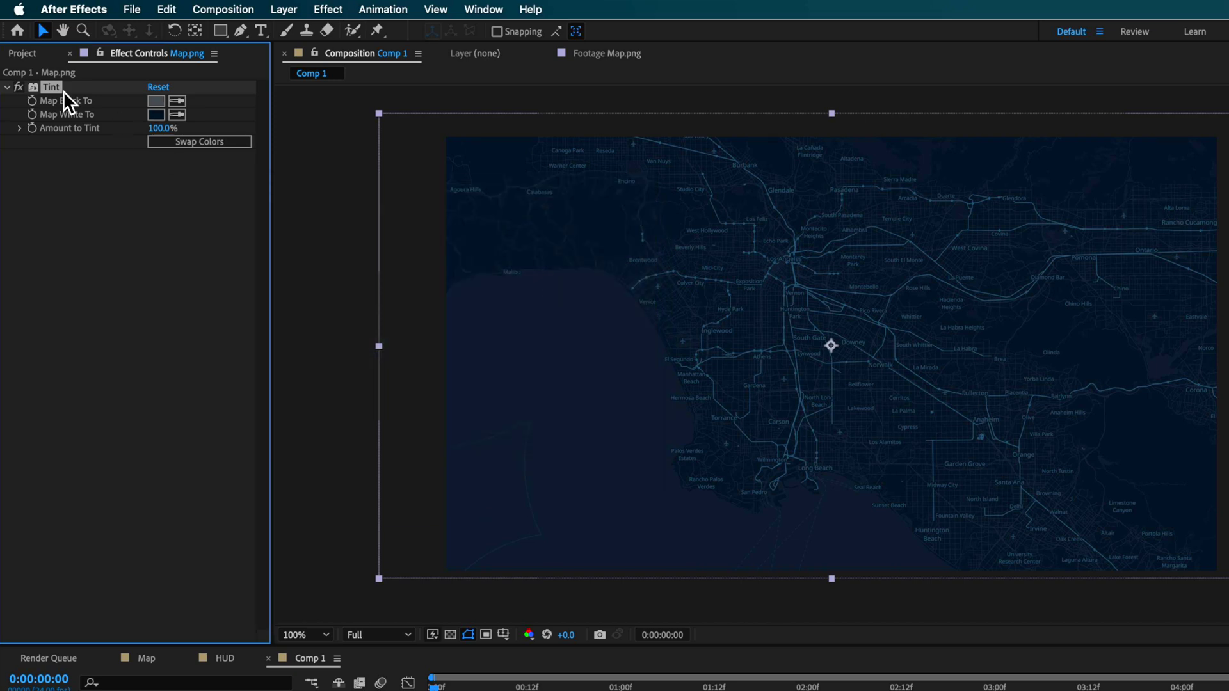
- Compare the lower map layer with and without its Tint effect, leaving the effect enabled
click(18, 86)
click(18, 85)
click(18, 85)
click(18, 85)
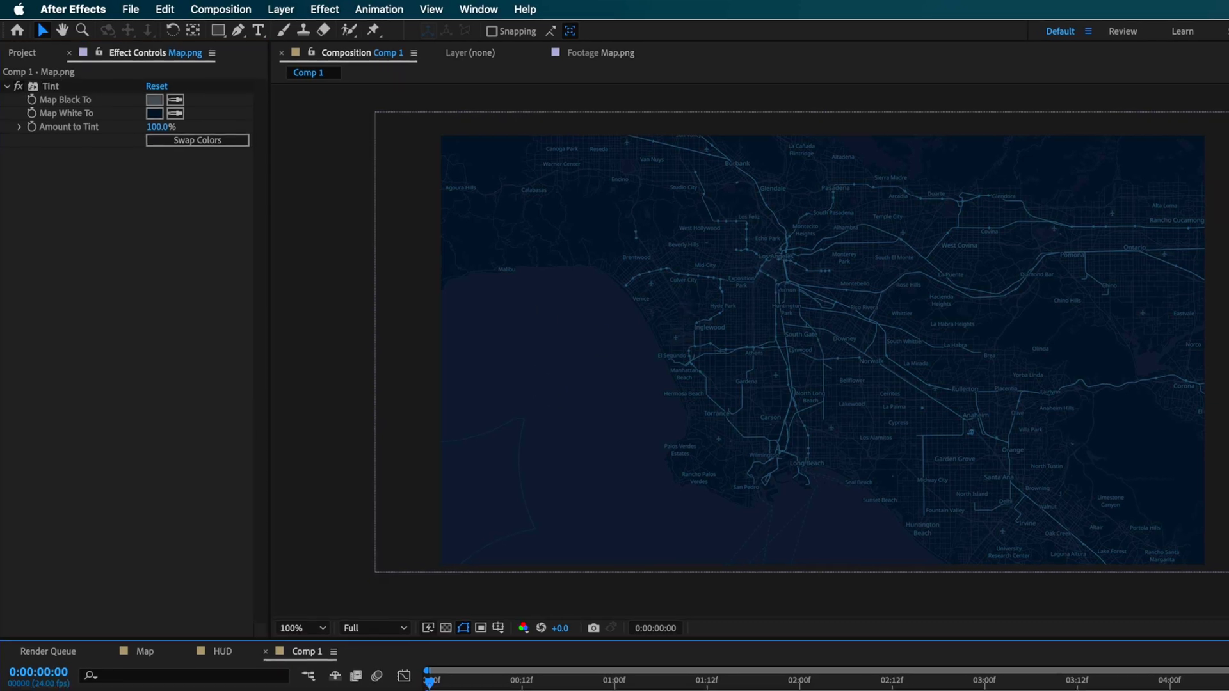
- Add an adjustment layer above both map layers and paste in CC Vignette with Amount 131 and Angle of View 72.7
click(290, 642)
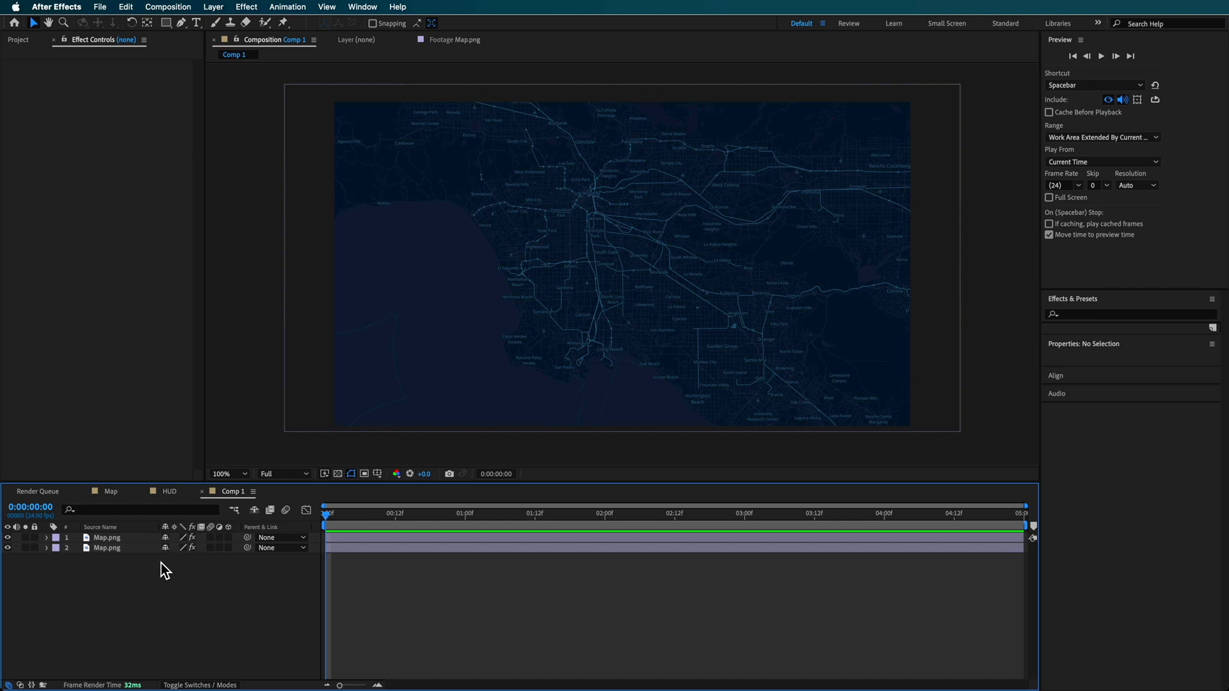
right_click(102, 572)
mouse_move(147, 533)
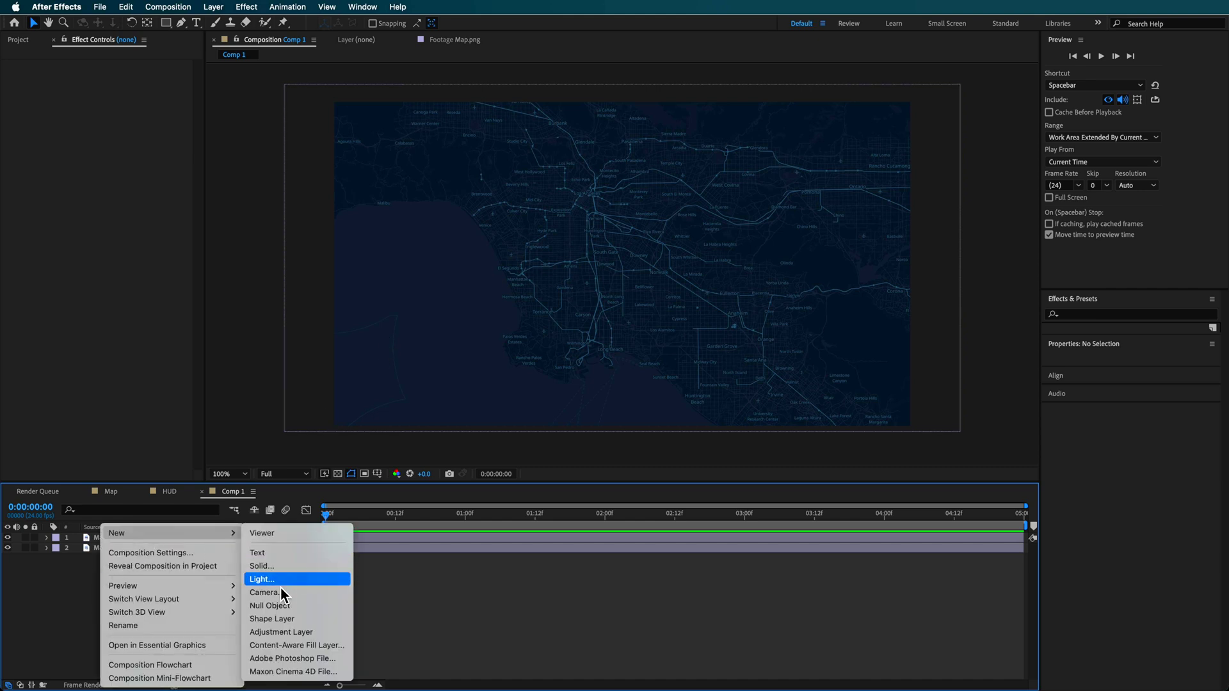
click(278, 631)
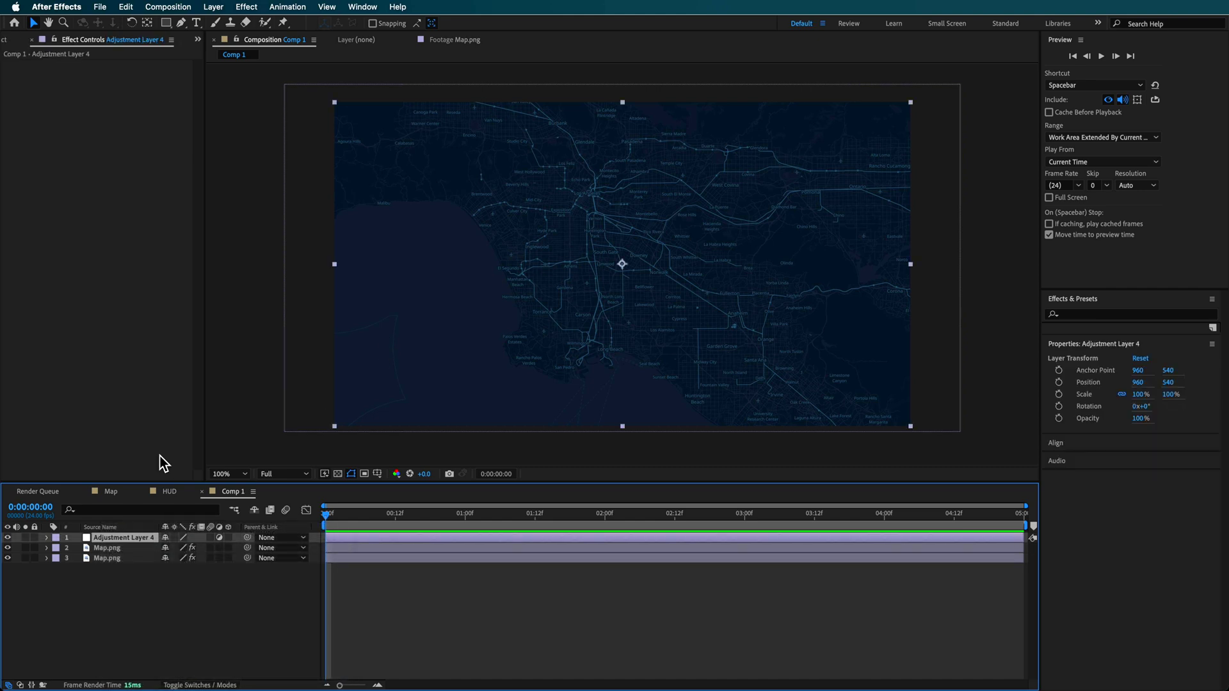
key(super+v)
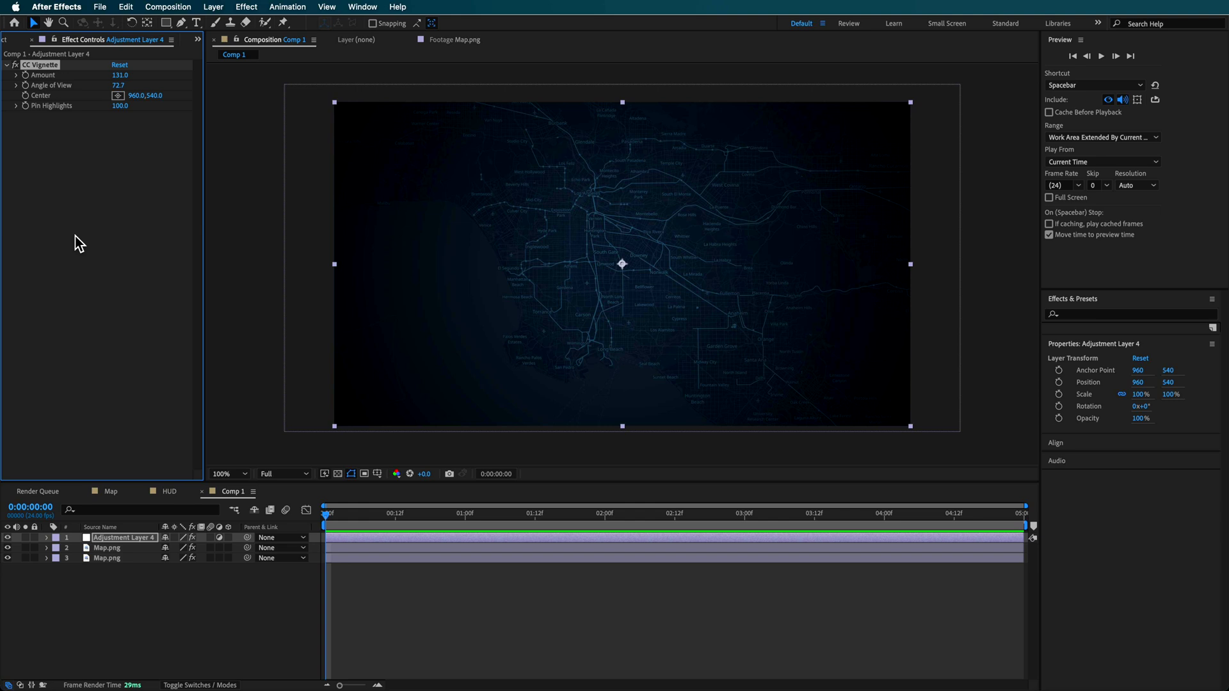
- Compare the map with and without CC Vignette on the adjustment layer, leaving the effect enabled
click(396, 8)
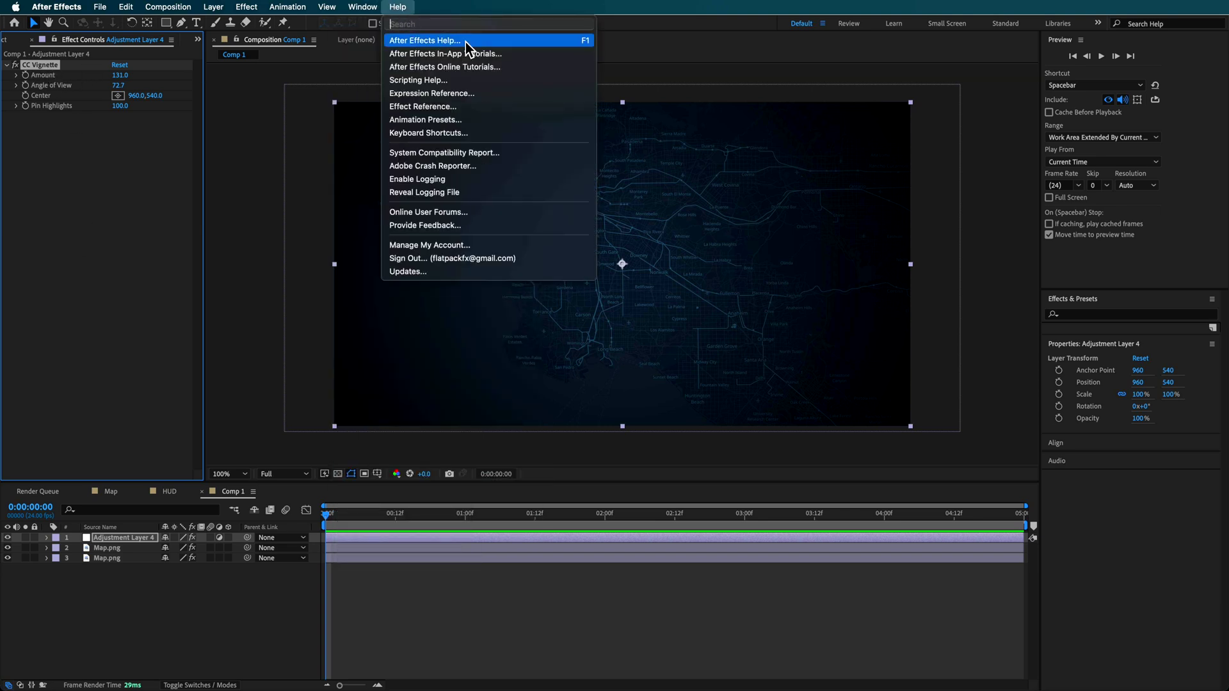
click(126, 137)
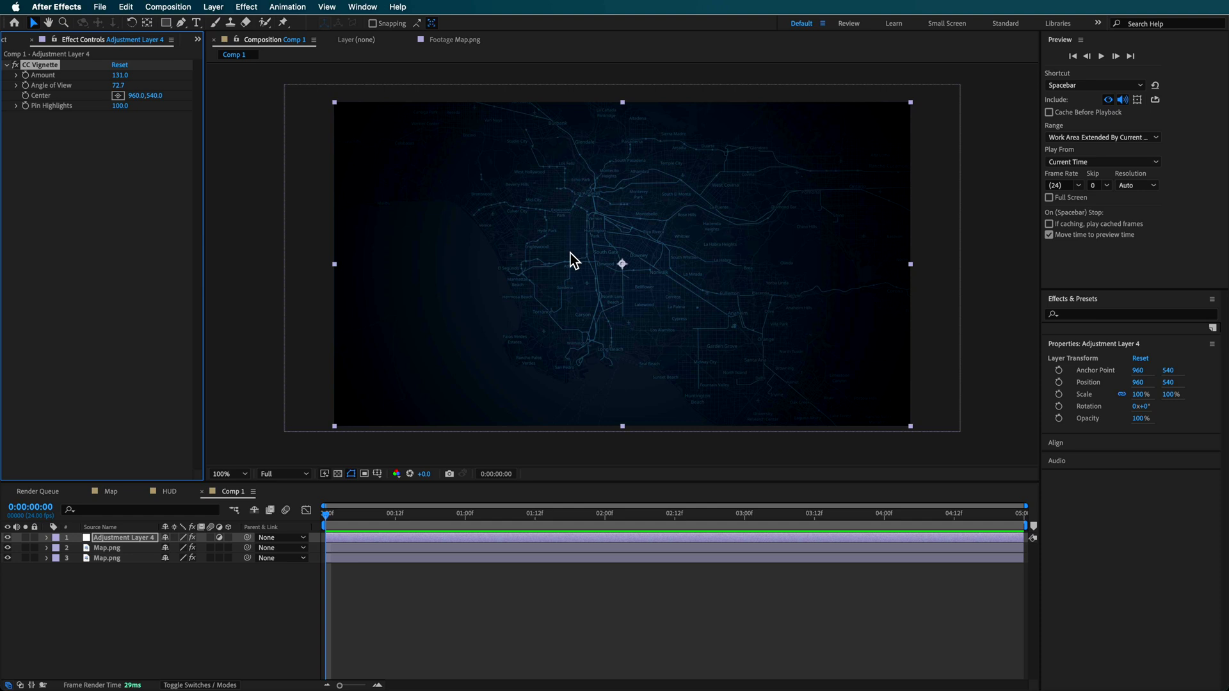
click(15, 64)
click(14, 65)
- Add a new adjustment layer on top of the stack, apply the Stylize Glow effect and tune it to brighten the map lines
click(91, 593)
right_click(91, 593)
mouse_move(179, 539)
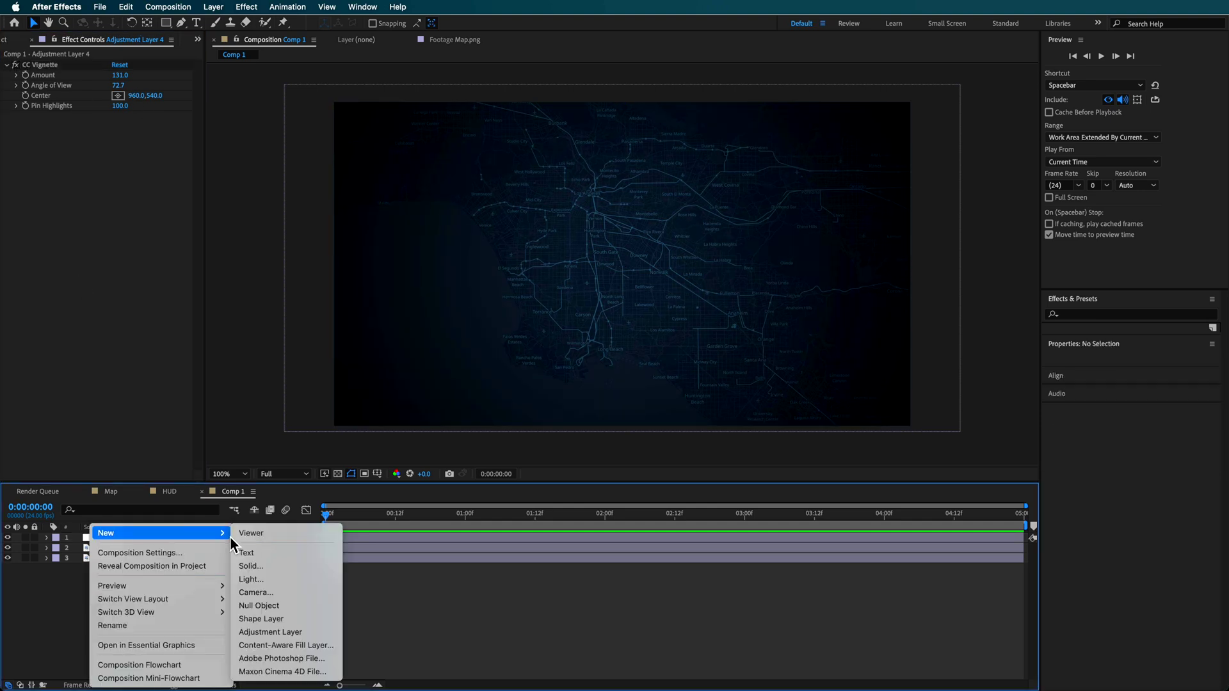
click(245, 633)
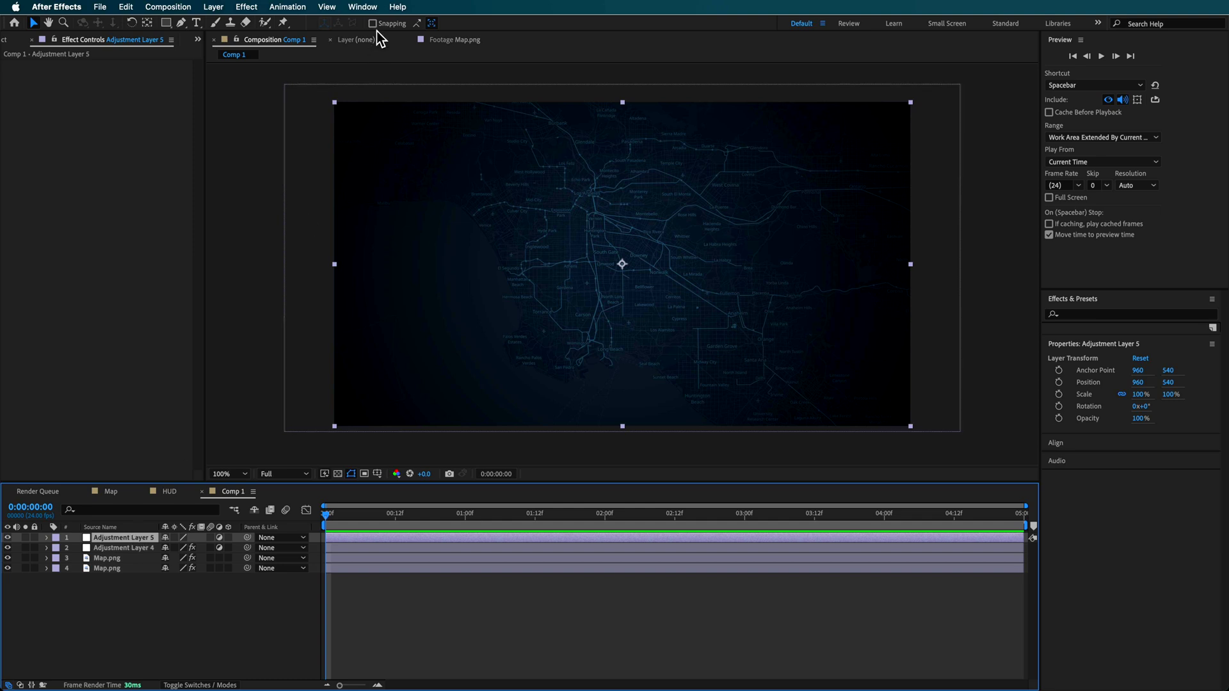
click(397, 7)
text(glow)
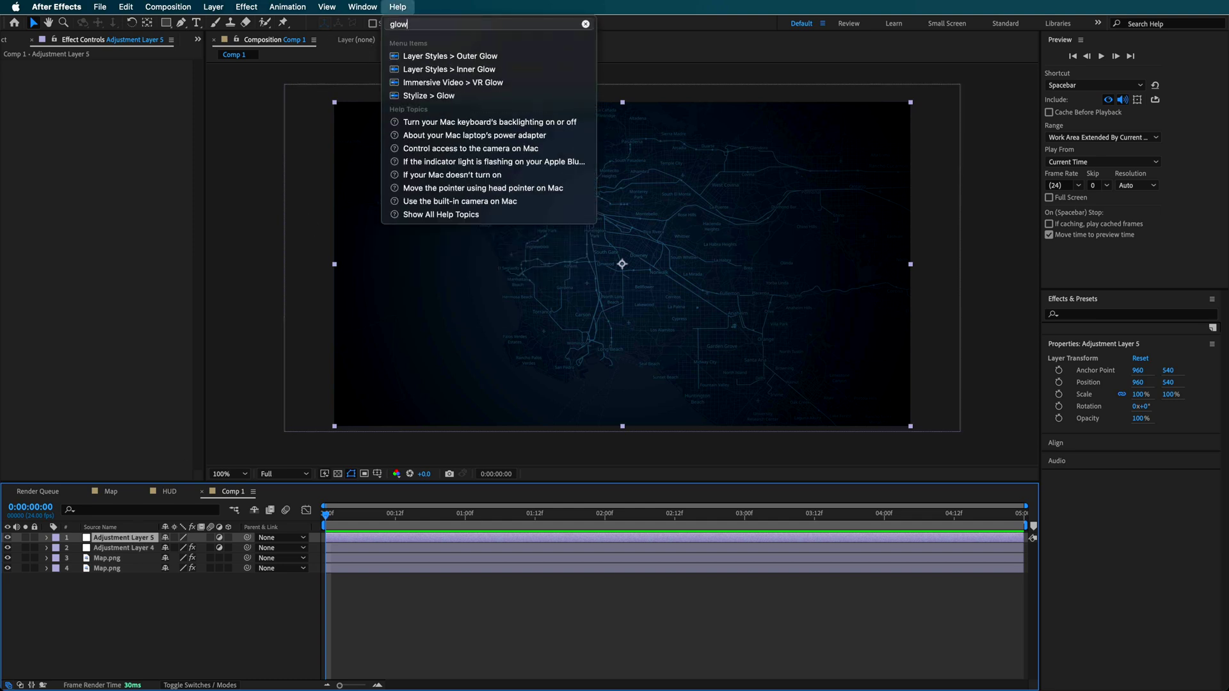
click(436, 89)
mouse_move(121, 85)
mouse_down()
mouse_move(103, 85)
mouse_move(142, 95)
mouse_up()
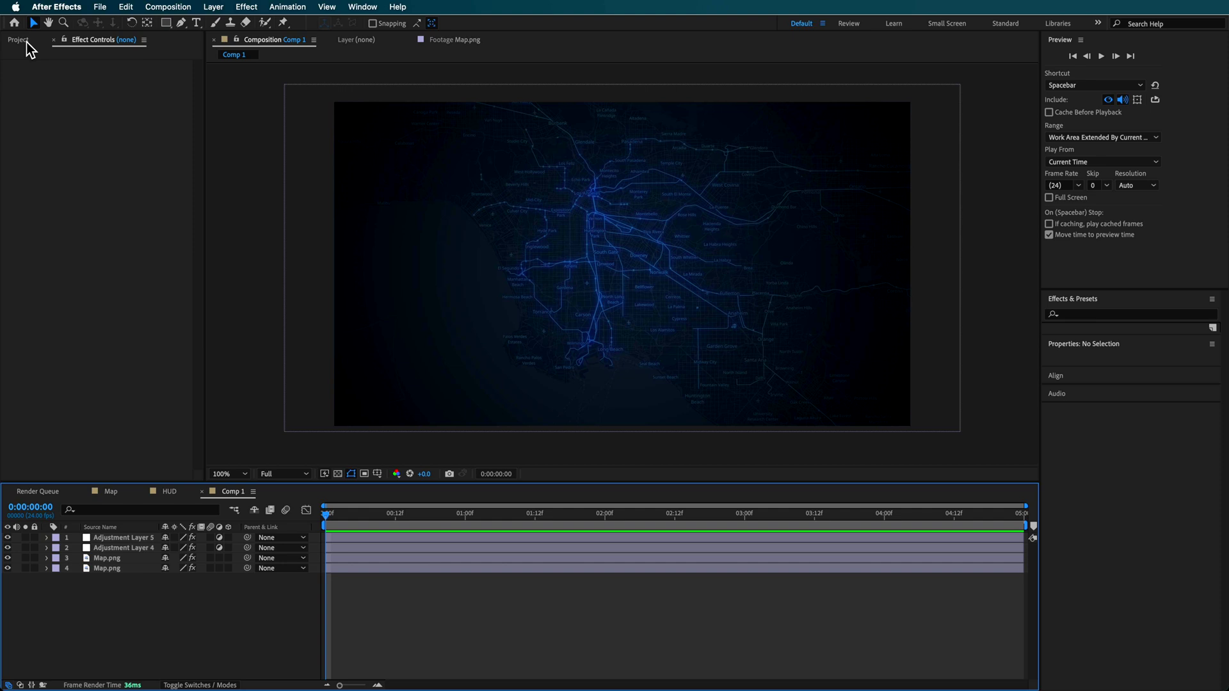
- Create a new composition with a width of 800 px and a height of 800 px
click(25, 42)
right_click(49, 269)
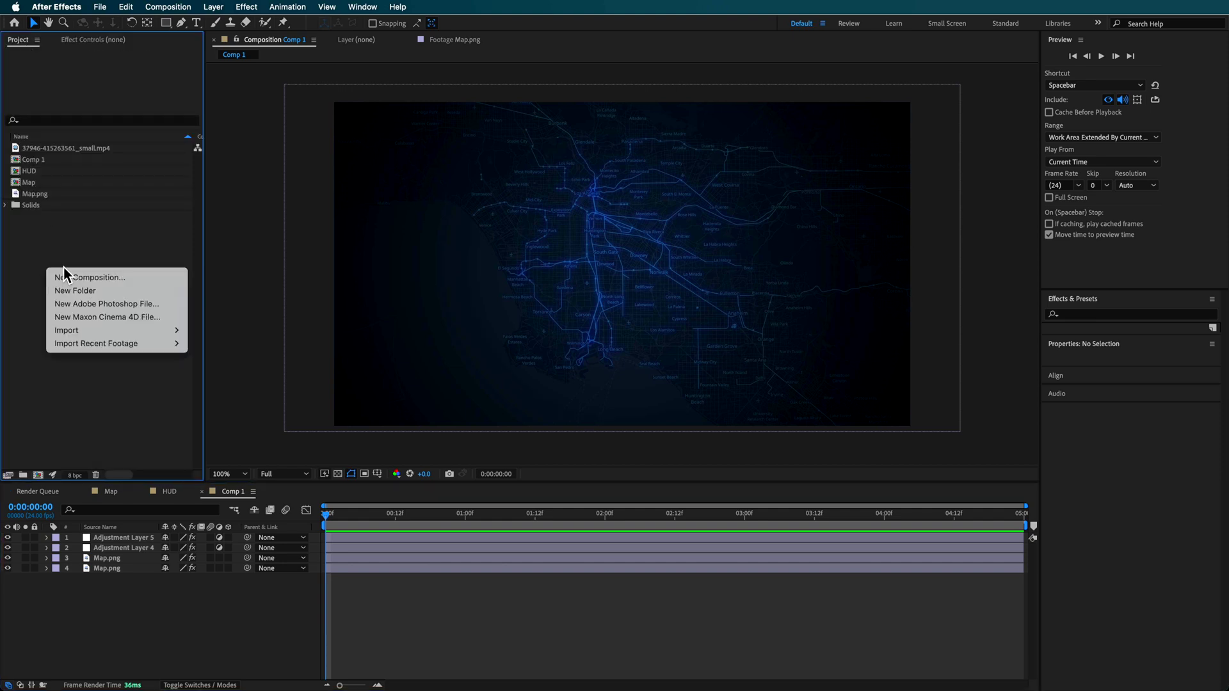
click(95, 279)
click(534, 361)
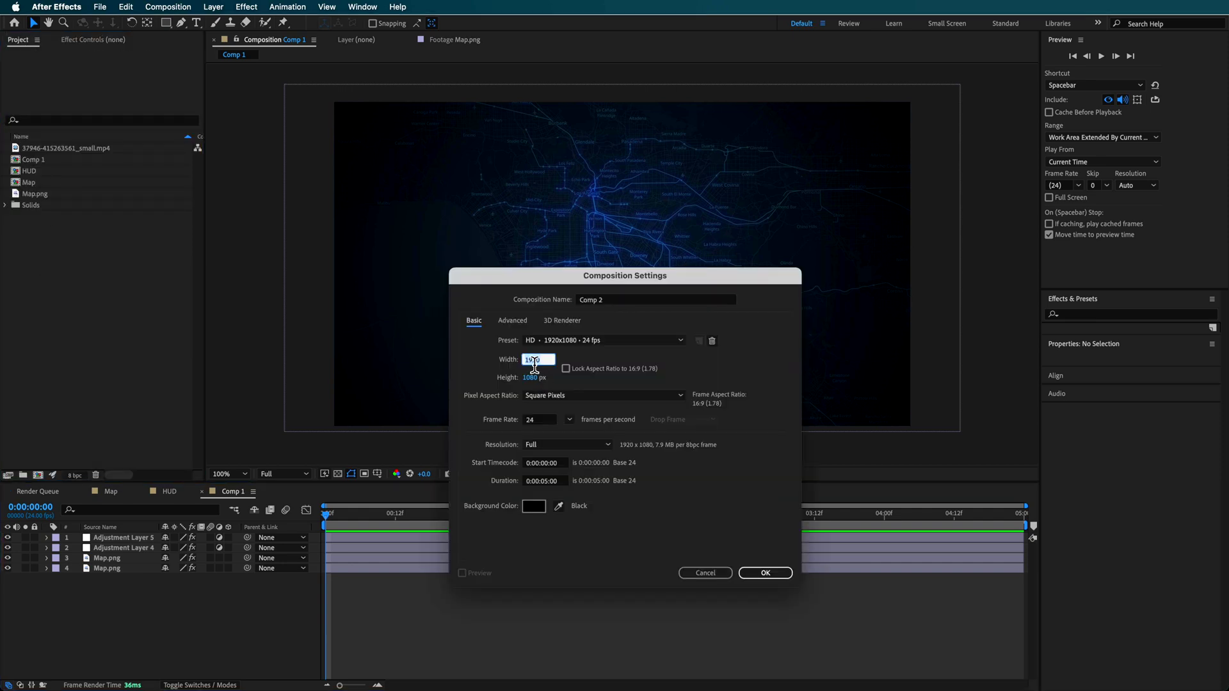
text(800)
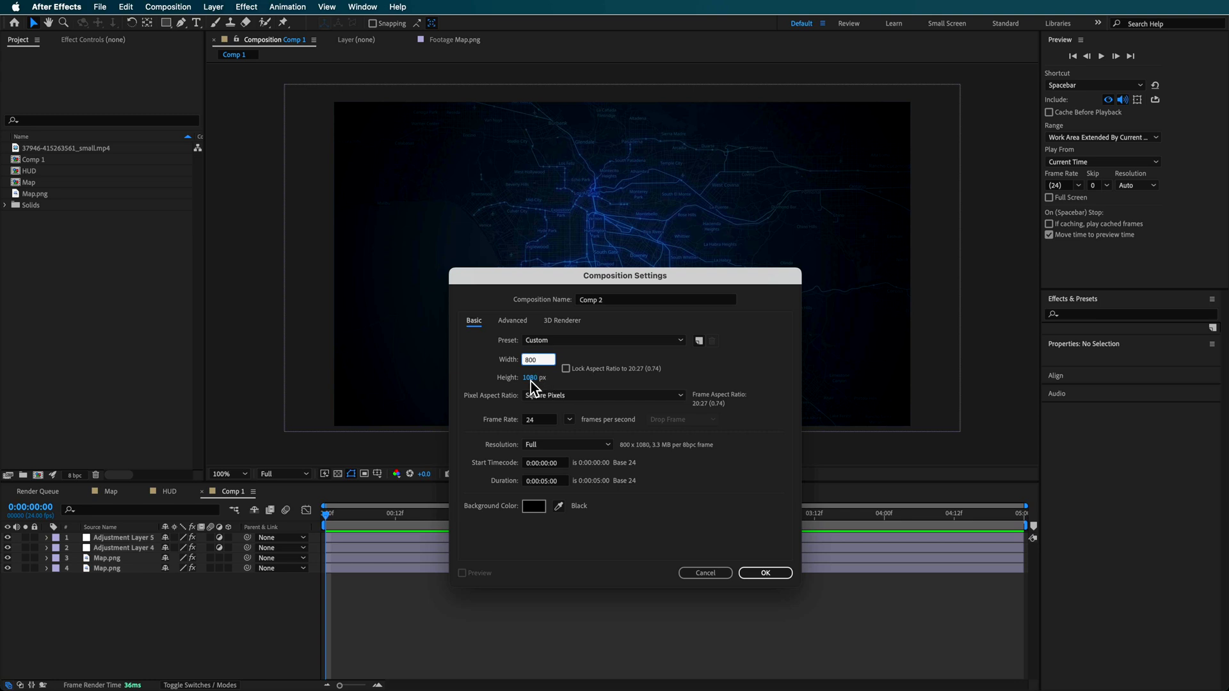
click(531, 379)
text(800)
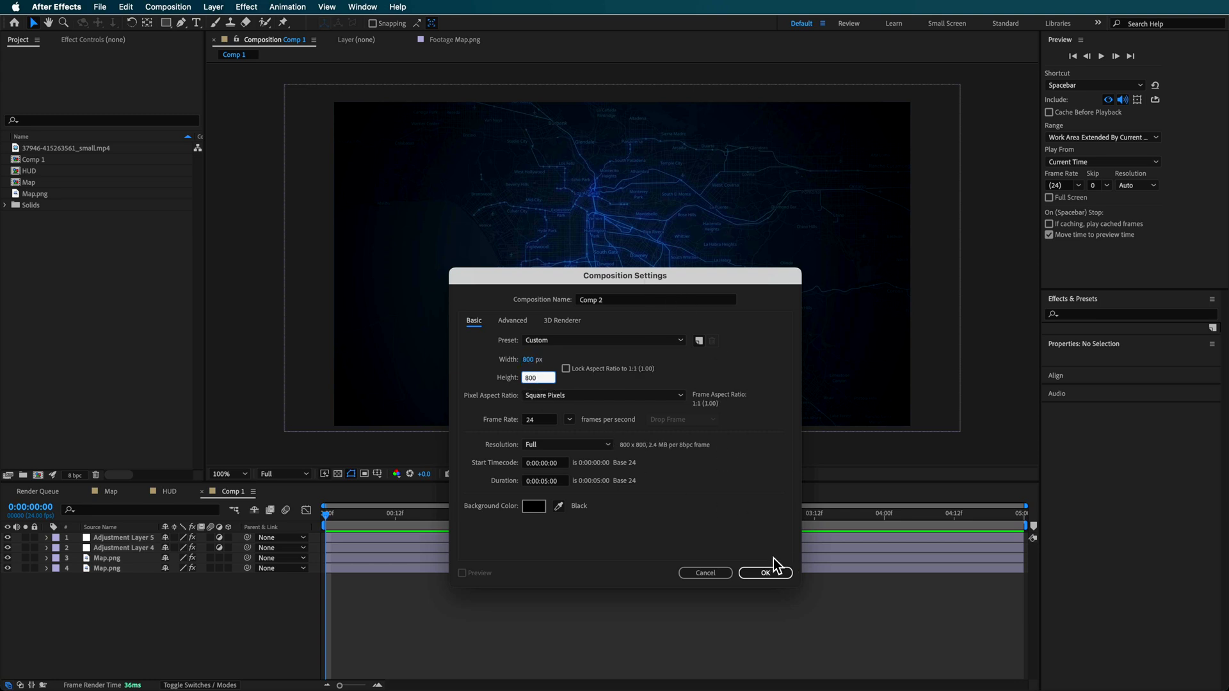
click(778, 574)
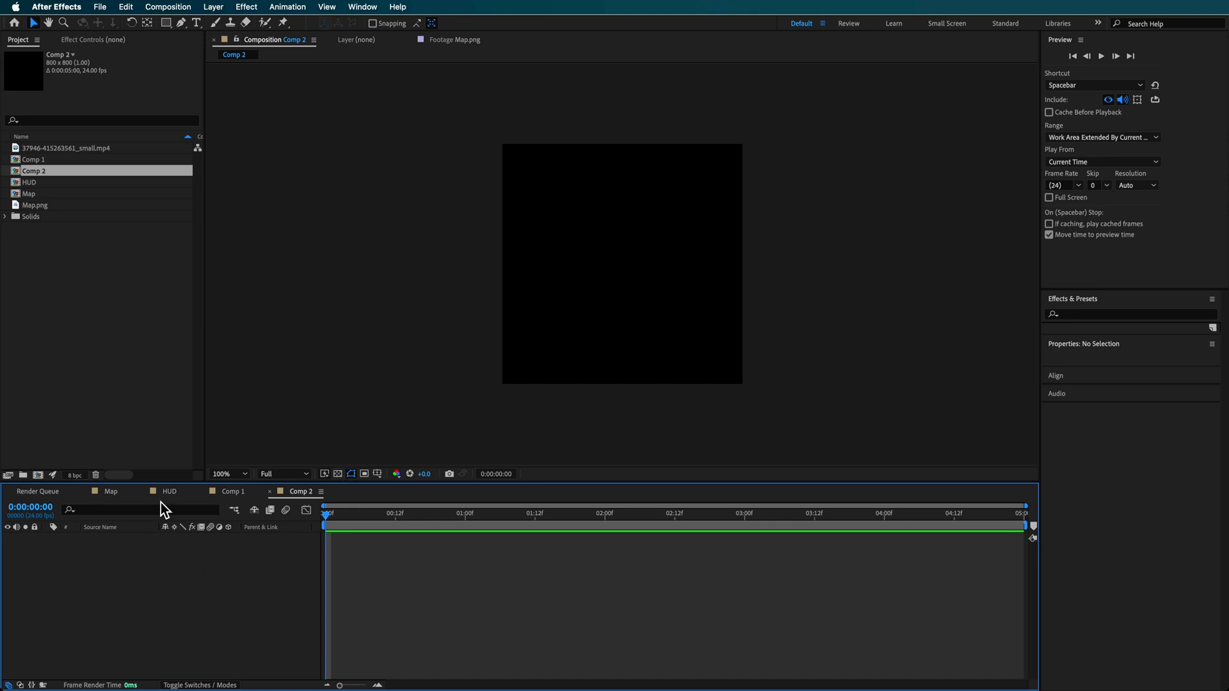
- Draw a circle about 721 px in diameter with no fill and a 27 px white stroke
click(166, 23)
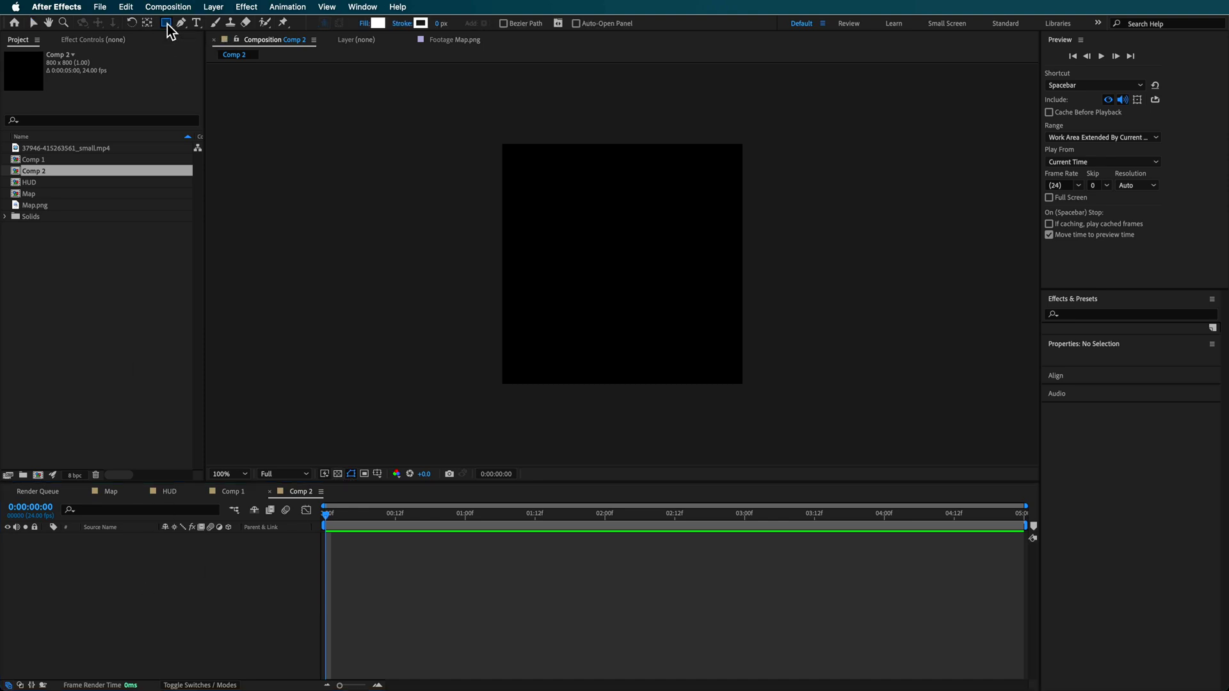
drag(170, 30, 206, 48)
click(443, 26)
key(Return)
click(443, 25)
drag(519, 156, 736, 380)
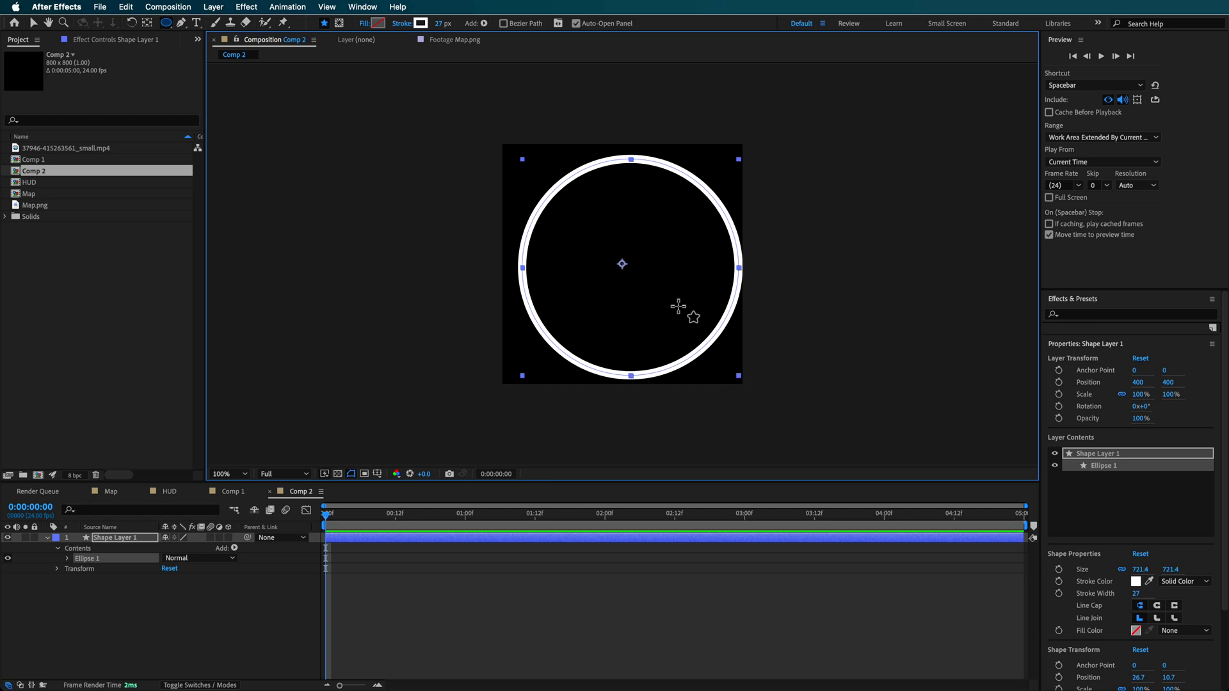
- Centre the circle in the composition and set its stroke width to 5 px
key(v)
drag(665, 267, 656, 261)
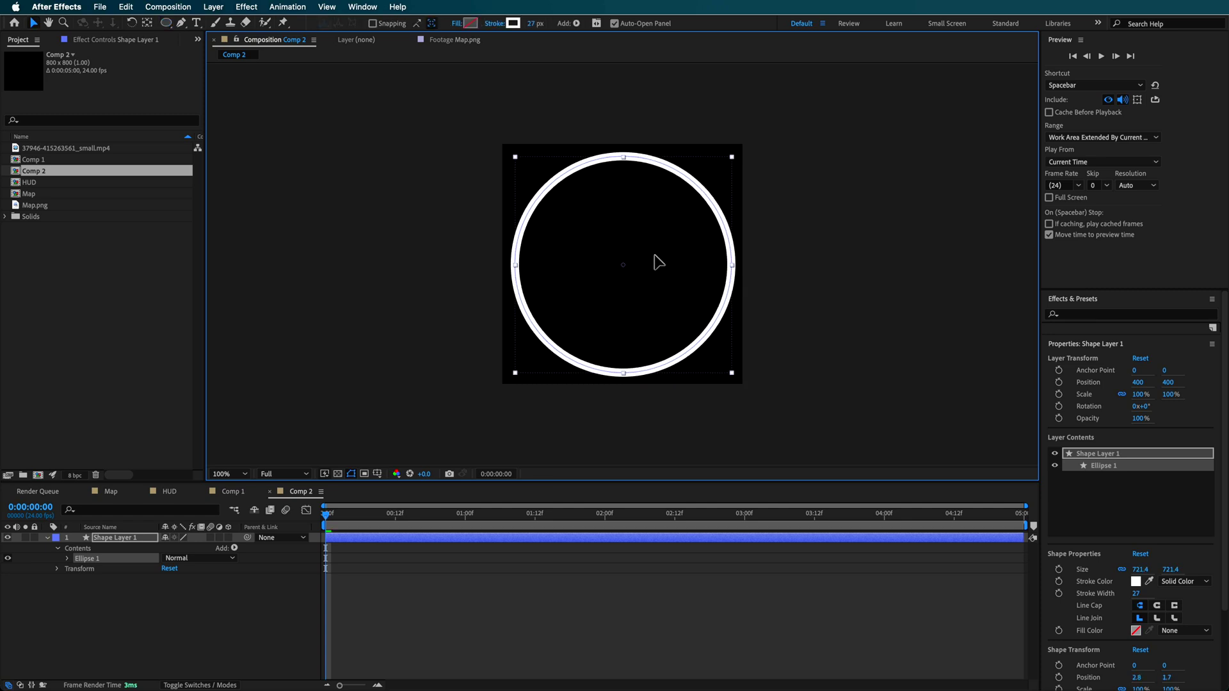
drag(533, 30, 525, 30)
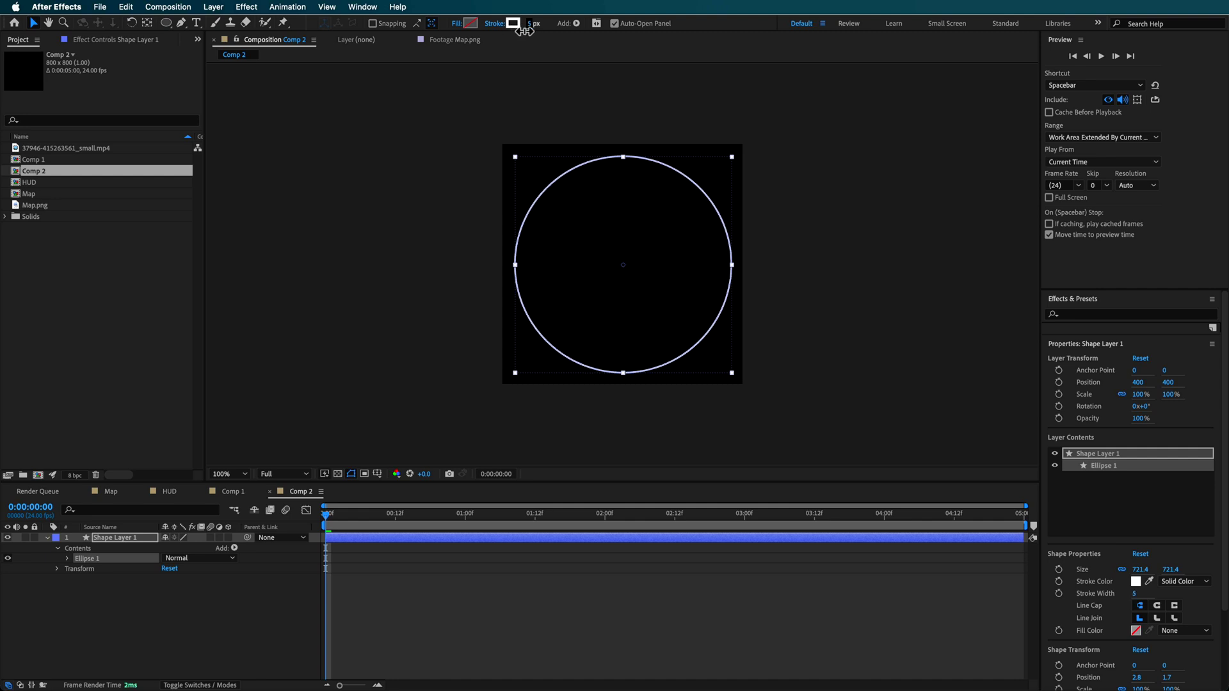
- Expand the circle's ellipse path properties and set a Size keyframe at the first frame
drag(336, 515, 58, 552)
click(69, 559)
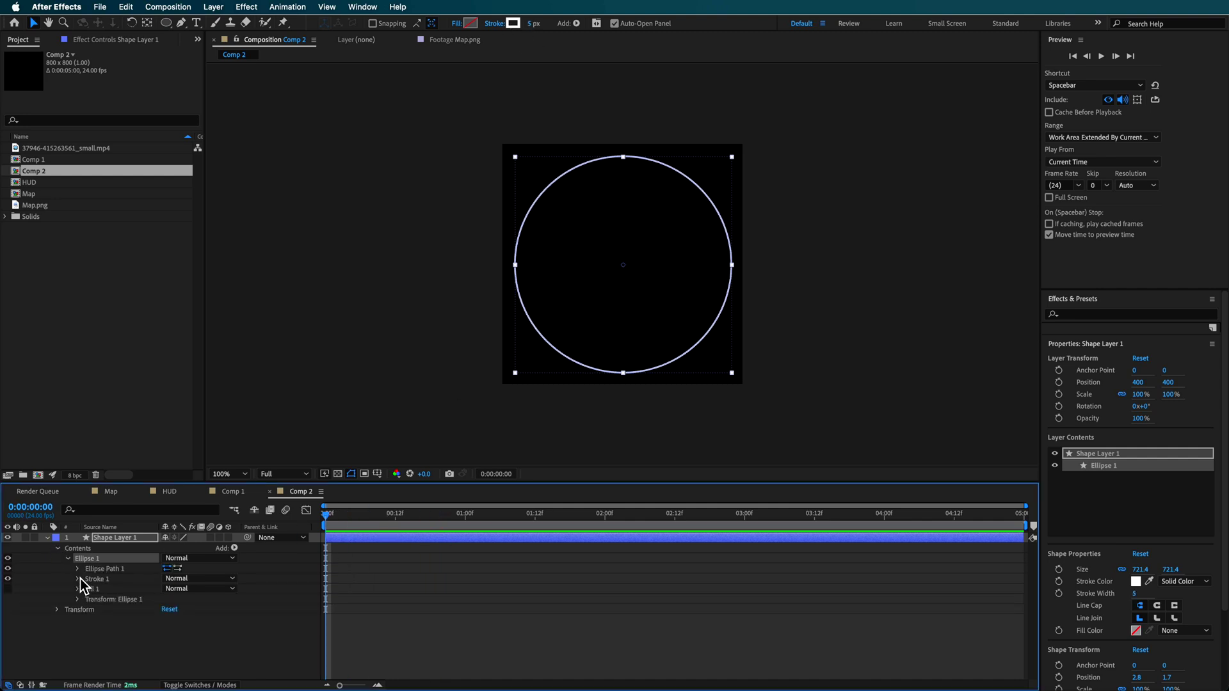
click(77, 600)
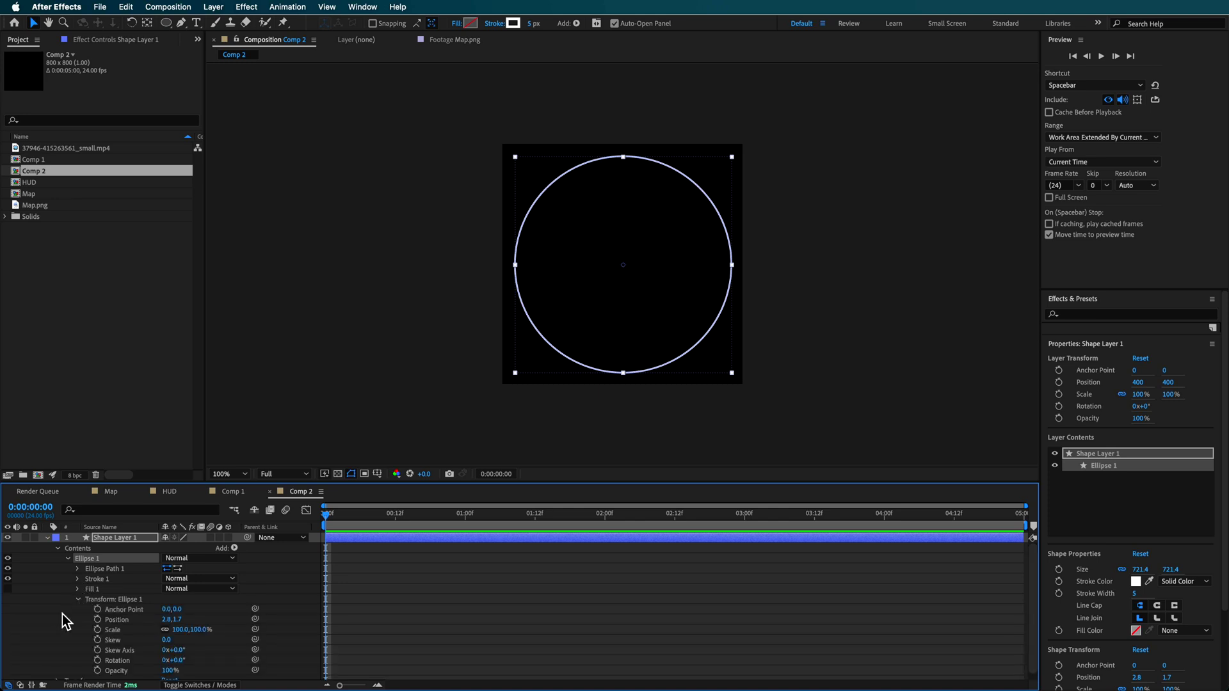
click(78, 563)
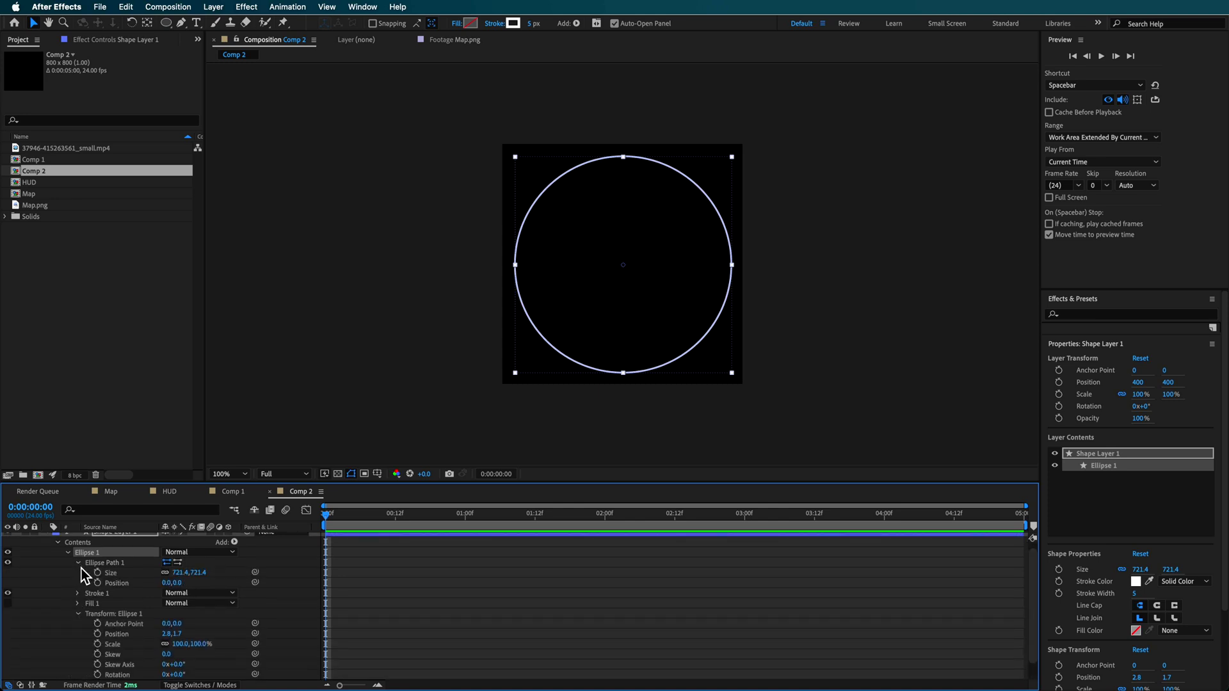
click(78, 614)
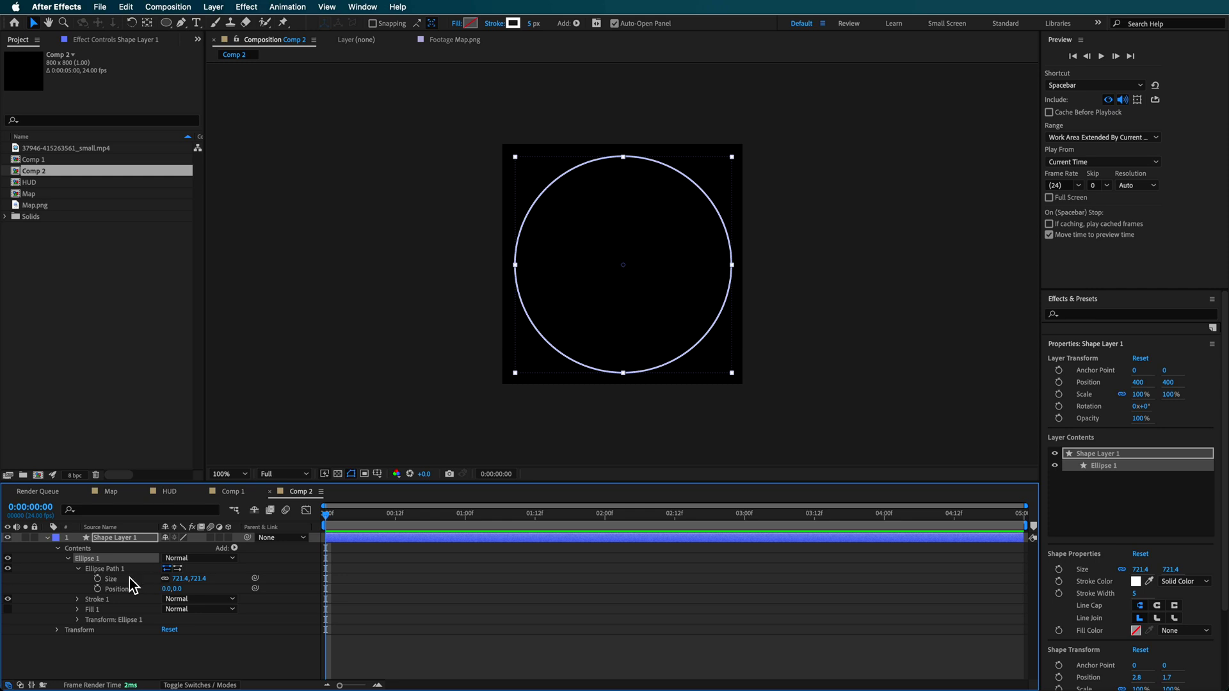
click(98, 579)
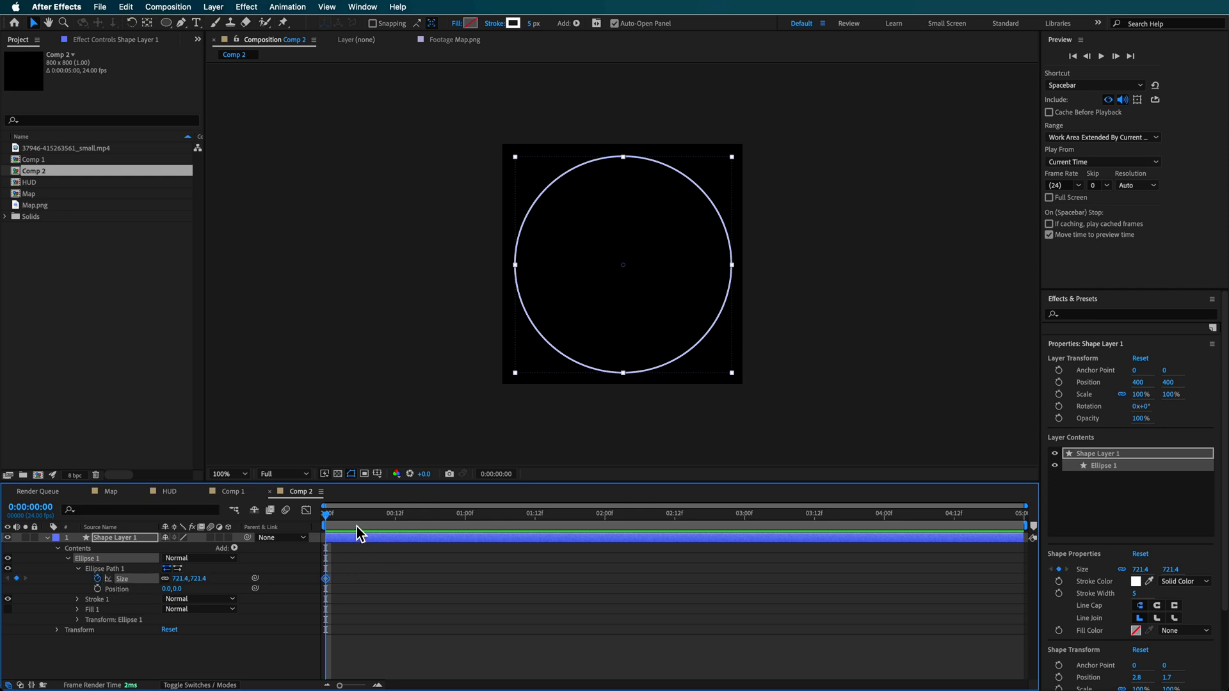
- Add a second Size keyframe around frame 5, set the first keyframe to 0, and preview the growing circle
drag(330, 515, 355, 517)
click(16, 578)
click(8, 578)
click(182, 579)
text(0)
key(Return)
click(422, 516)
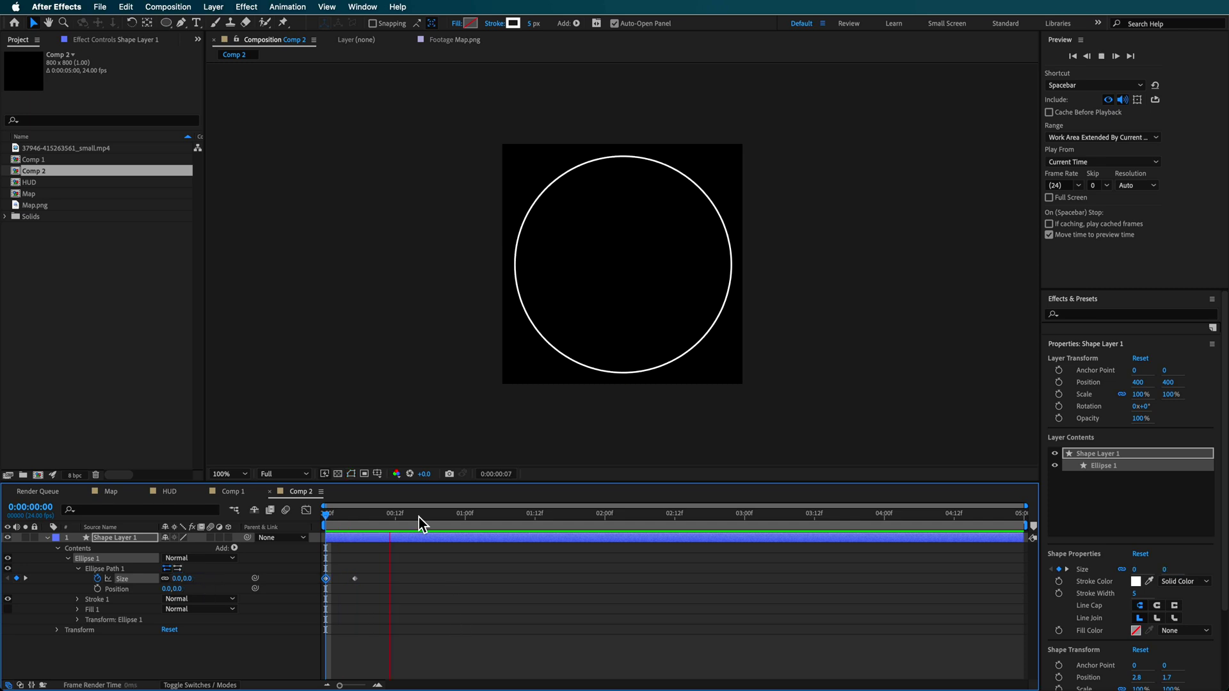
- Move the second Size keyframe to about frame 7 and apply Easy Ease to the Size keyframes
drag(359, 581, 379, 580)
right_click(326, 581)
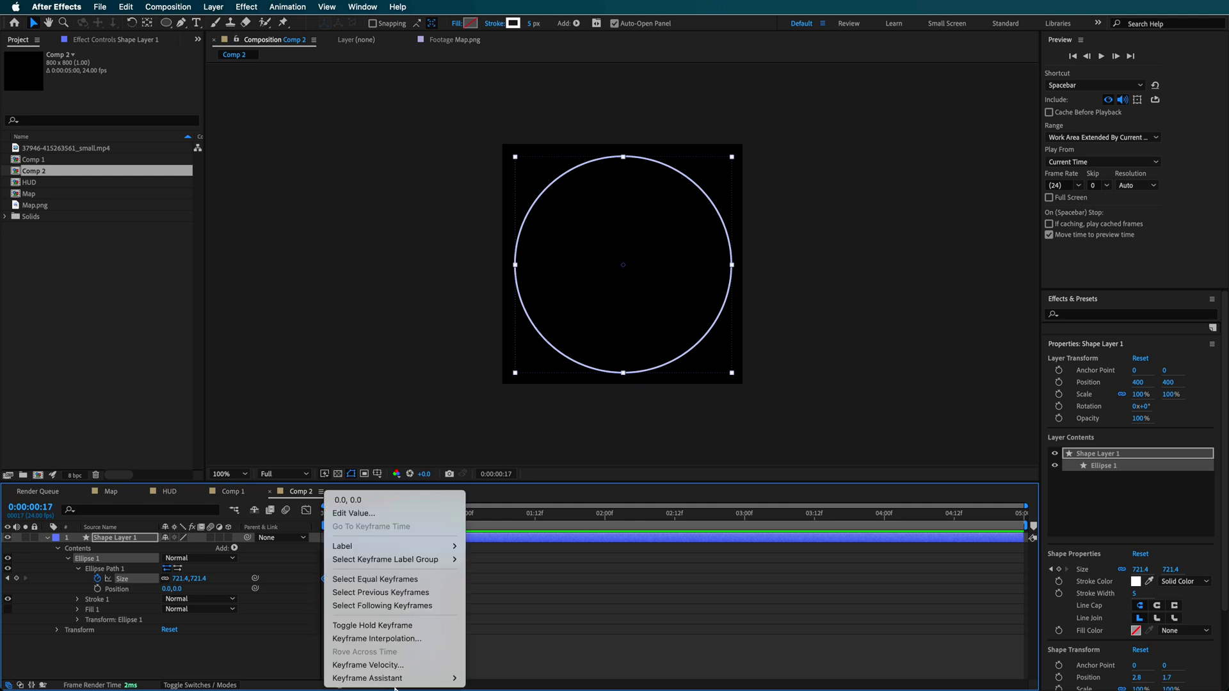
mouse_move(423, 678)
click(499, 600)
- Add a Size keyframe at frame 9, enlarge the preceding keyframe's size to create an overshoot, and preview the animation
mouse_move(384, 509)
mouse_down()
mouse_move(326, 512)
mouse_move(383, 528)
mouse_up()
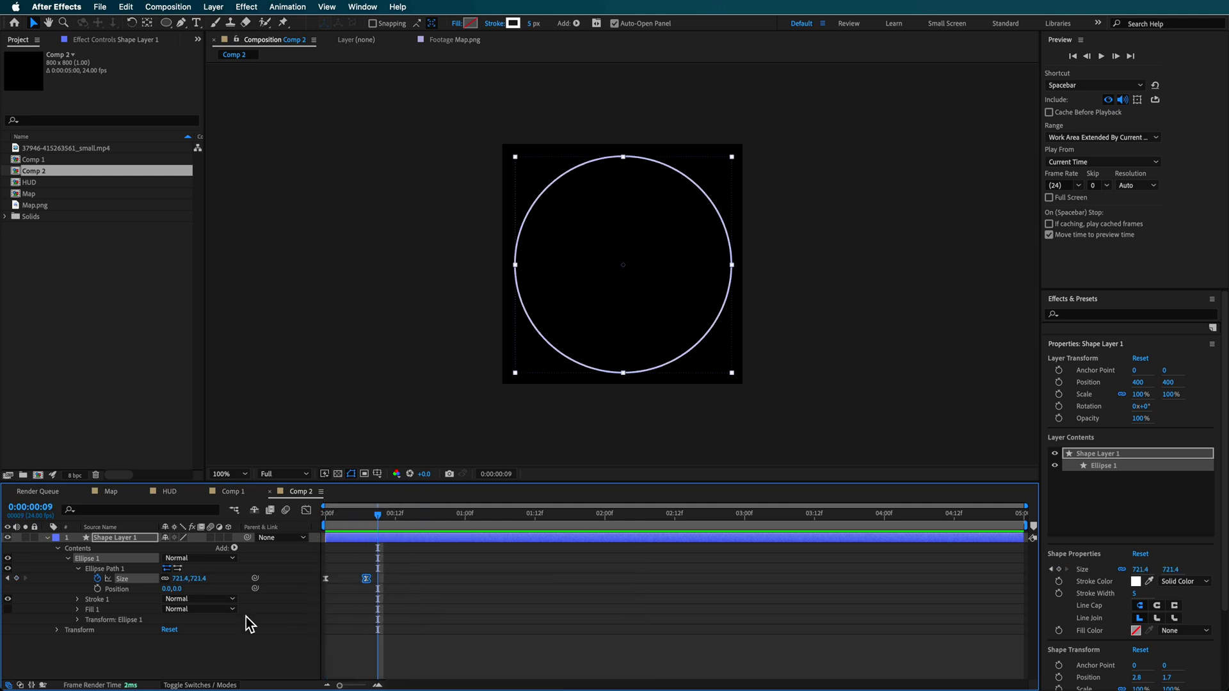
click(17, 578)
click(7, 578)
drag(186, 584, 208, 582)
drag(368, 514, 326, 512)
key(space)
key(space)
- Move the last Size keyframe to about frame 11 and preview the slower settling of the circle
click(387, 581)
click(378, 579)
drag(385, 583, 391, 584)
key(space)
key(space)
- Enable motion blur for the composition and the circle layer, and preview the result
click(286, 511)
click(211, 537)
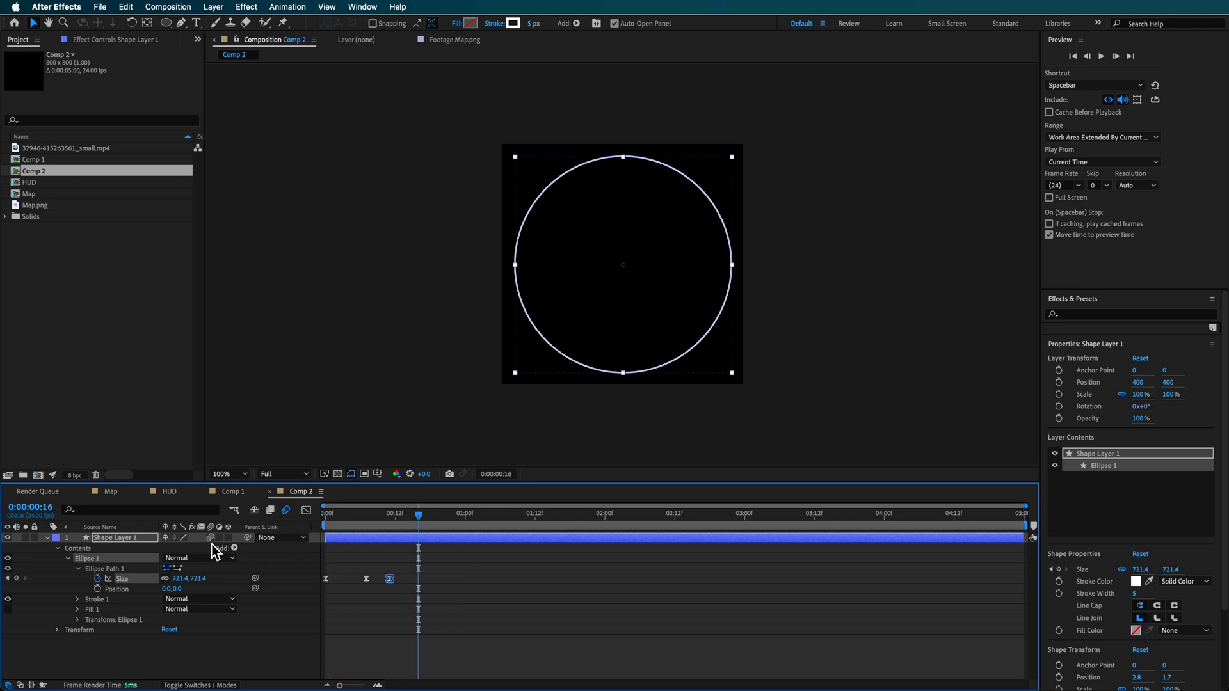
click(329, 531)
key(space)
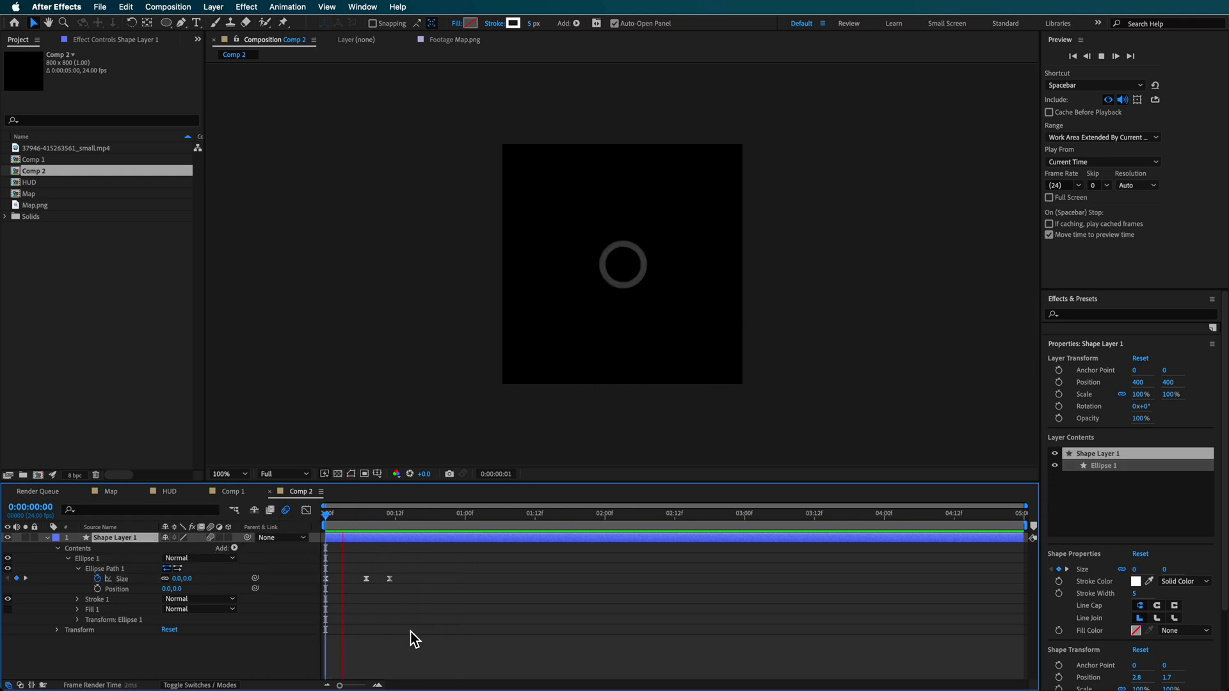
key(space)
- Set the circle layer's opacity to 60%
key(t)
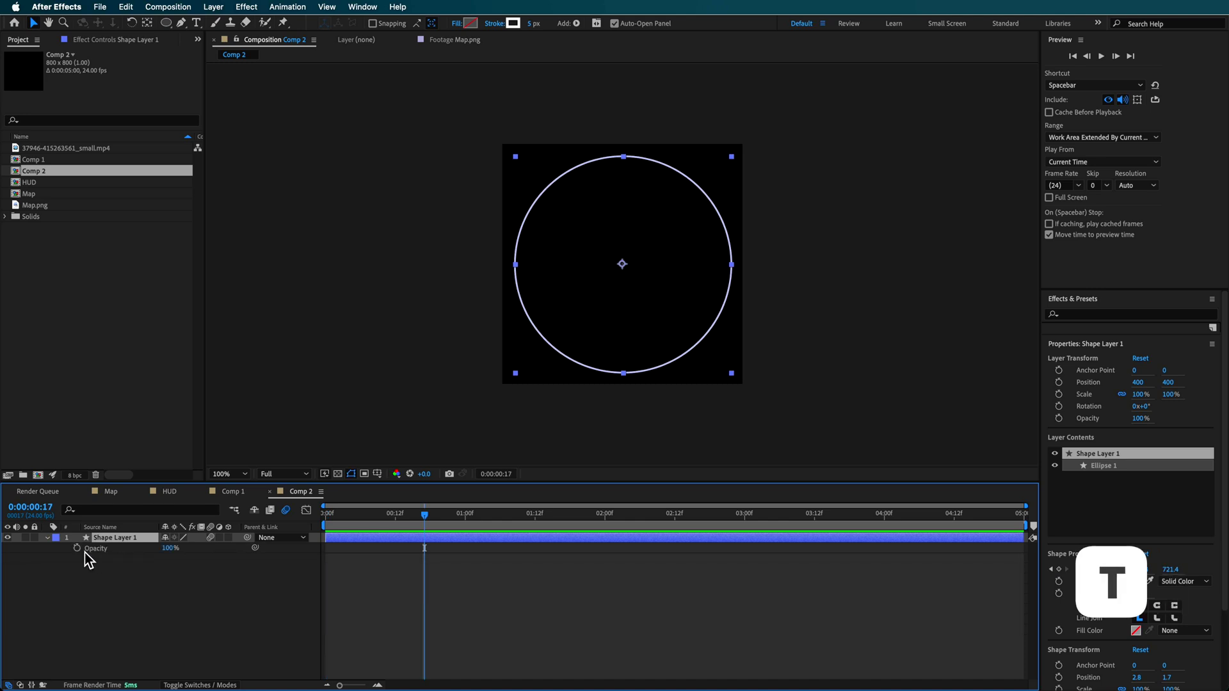
drag(170, 549, 145, 554)
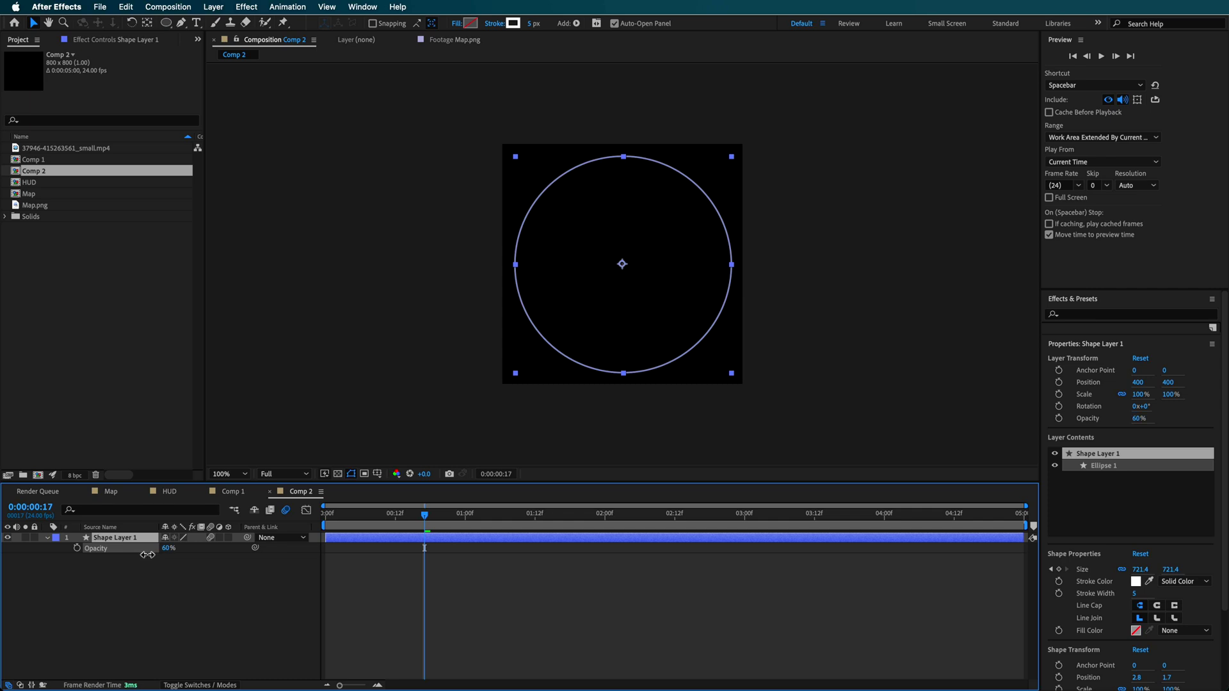
click(179, 604)
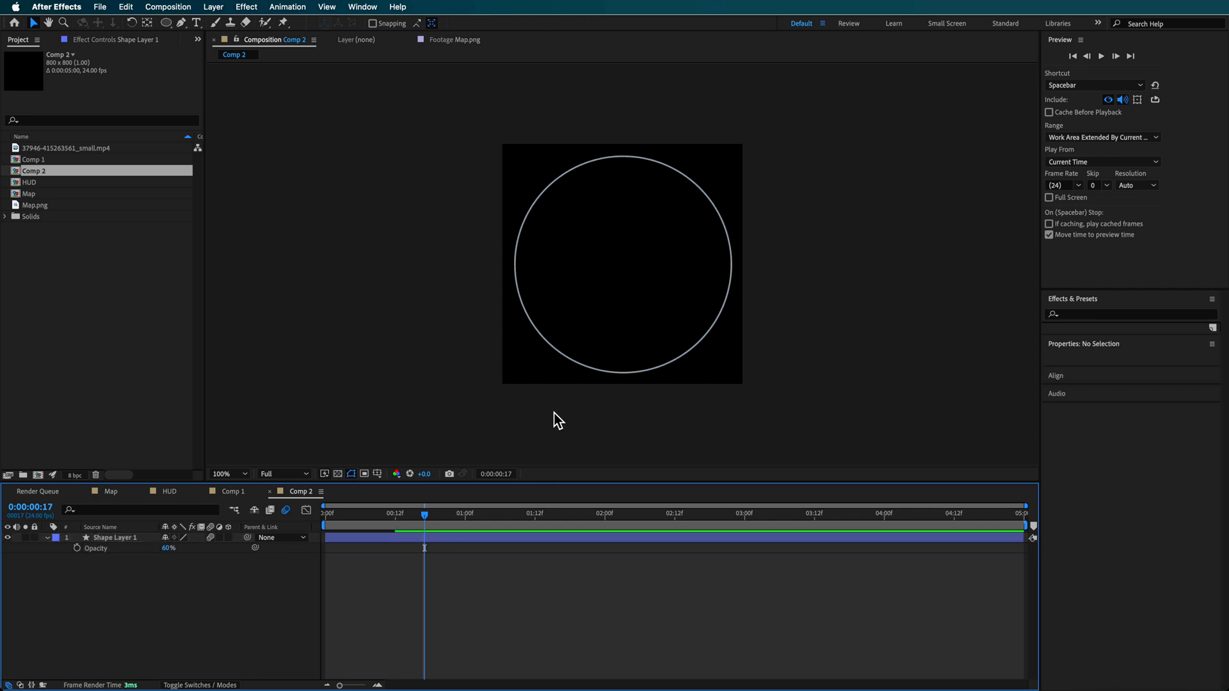
- Duplicate the circle layer and shift the lower copy to start about 5 frames in
click(112, 538)
mouse_move(383, 515)
mouse_down()
mouse_move(331, 515)
mouse_move(378, 528)
mouse_up()
key(ctrl+d)
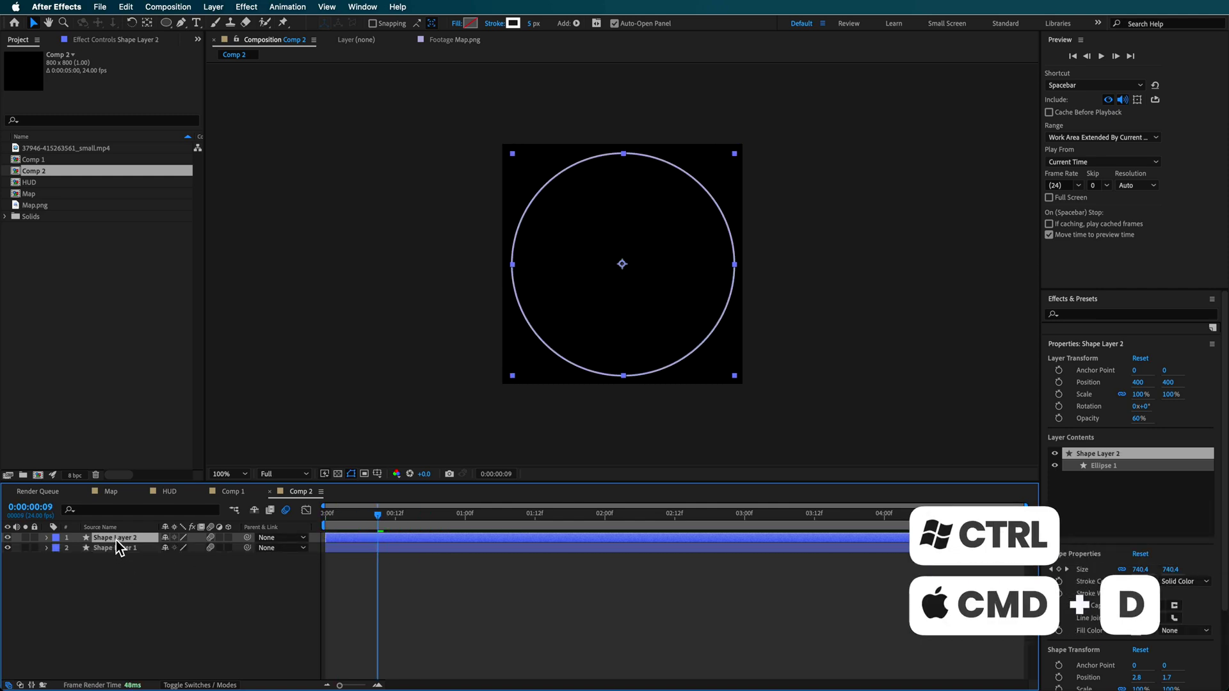
click(131, 548)
drag(356, 550, 397, 562)
- Reduce the lower circle's last two Size keyframes together, ending at 435.4, and set its stroke width to 46 px
key(u)
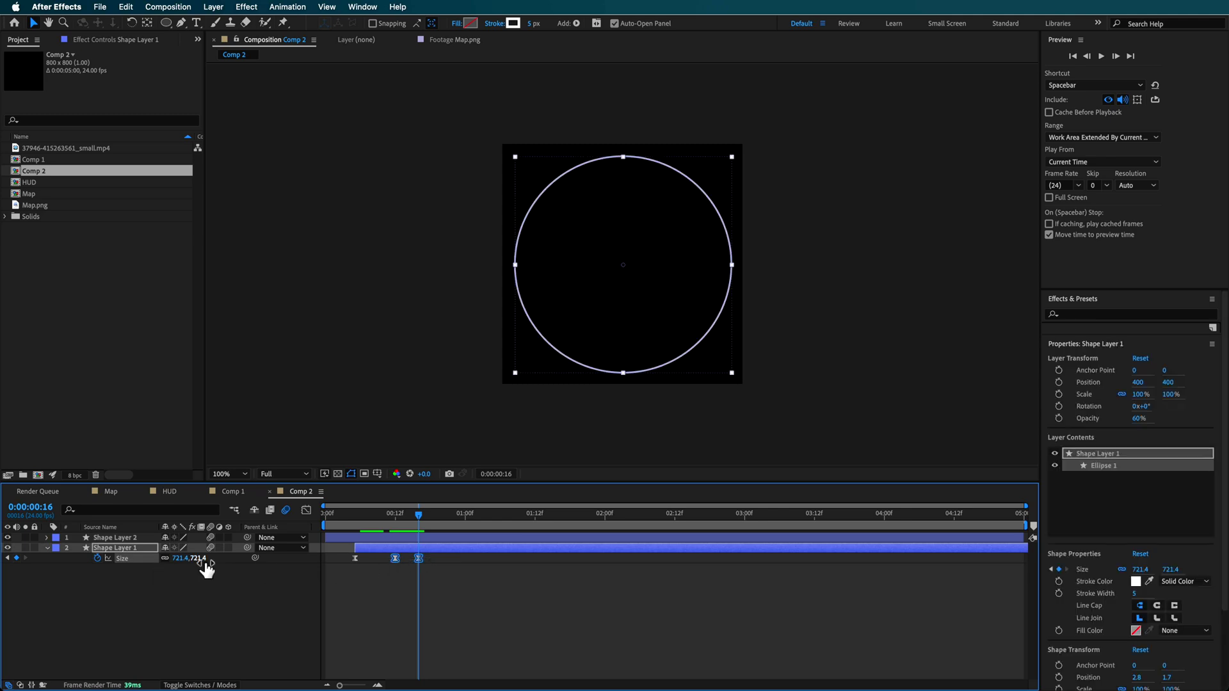
drag(200, 559, 159, 563)
mouse_move(533, 23)
mouse_down()
mouse_move(600, 36)
mouse_move(569, 39)
mouse_up()
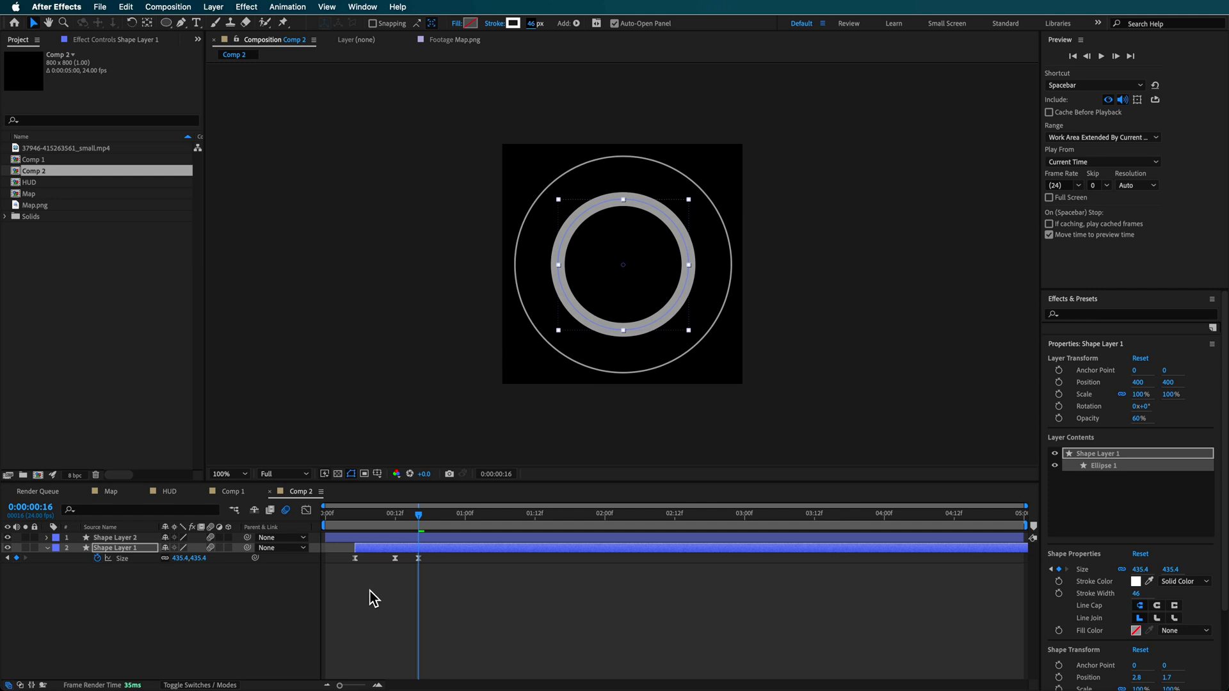
click(188, 589)
- Set the thick ring layer's opacity to 100% and scrub through its animation
click(128, 549)
key(t)
drag(178, 560, 231, 561)
click(224, 620)
drag(393, 525, 444, 543)
- Duplicate the thick ring layer and shift the lower copy about 3 frames further along the timeline
click(366, 548)
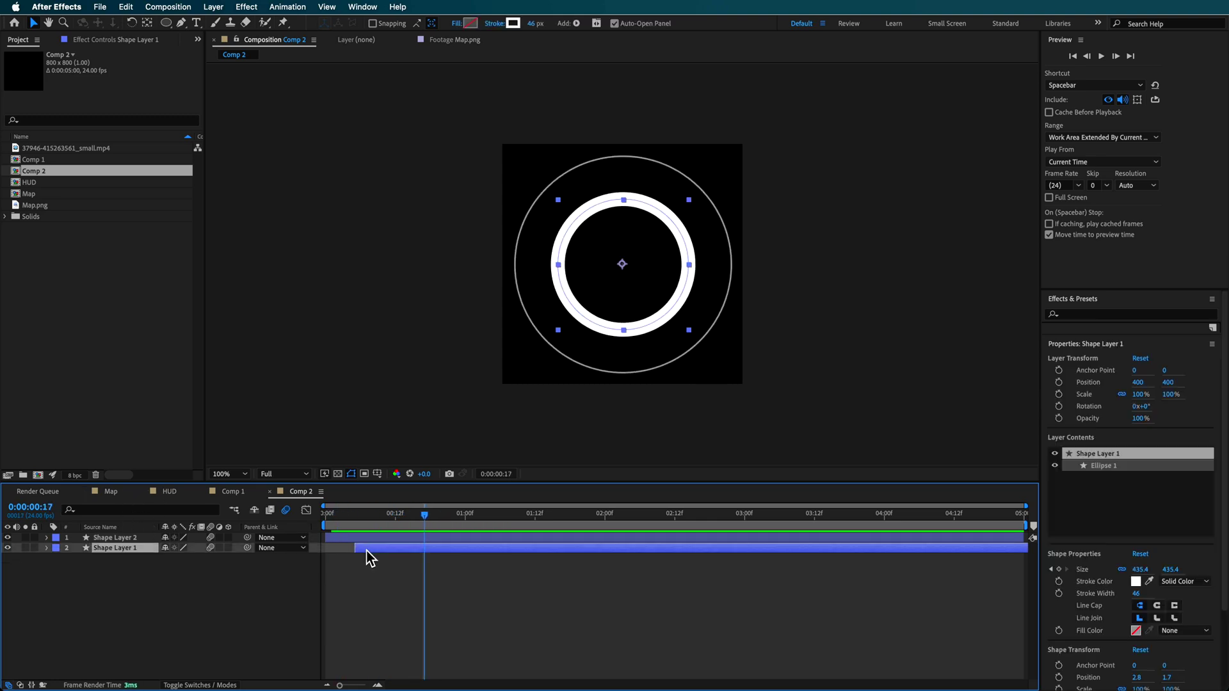
key(super+d)
click(371, 558)
drag(370, 559, 383, 559)
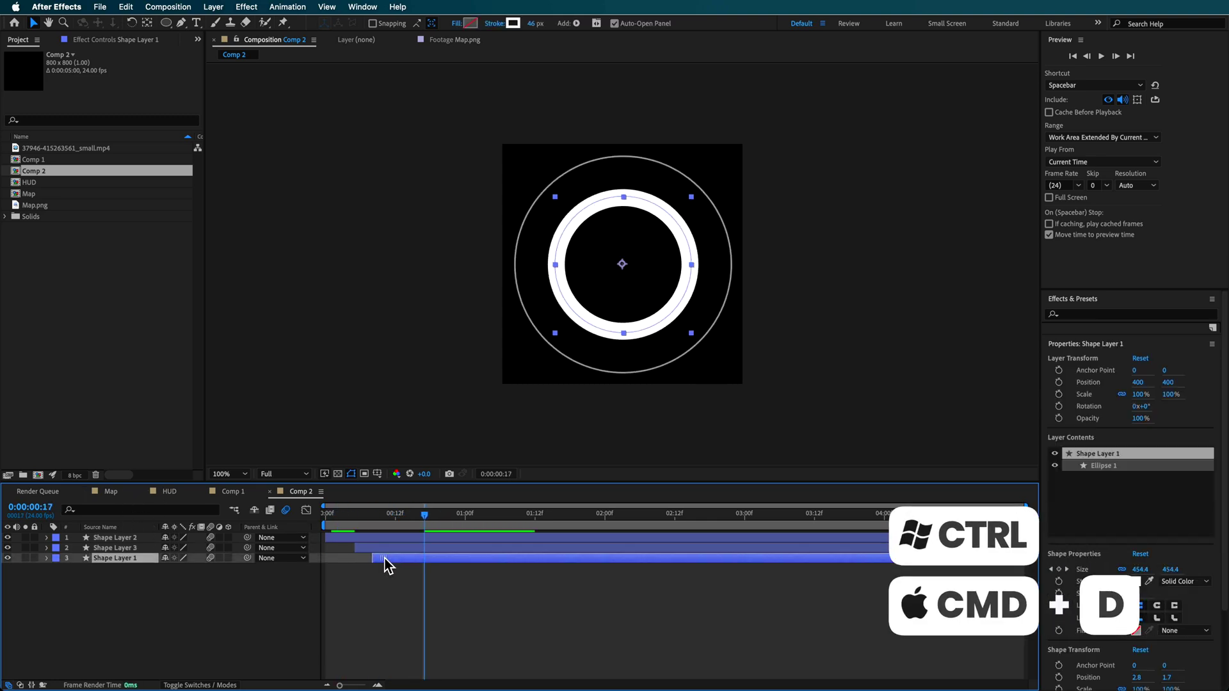
- Shrink the newly shifted ring's last two Size keyframes, ending at 163.4, and set its stroke width to 84 px
key(u)
drag(420, 521, 387, 579)
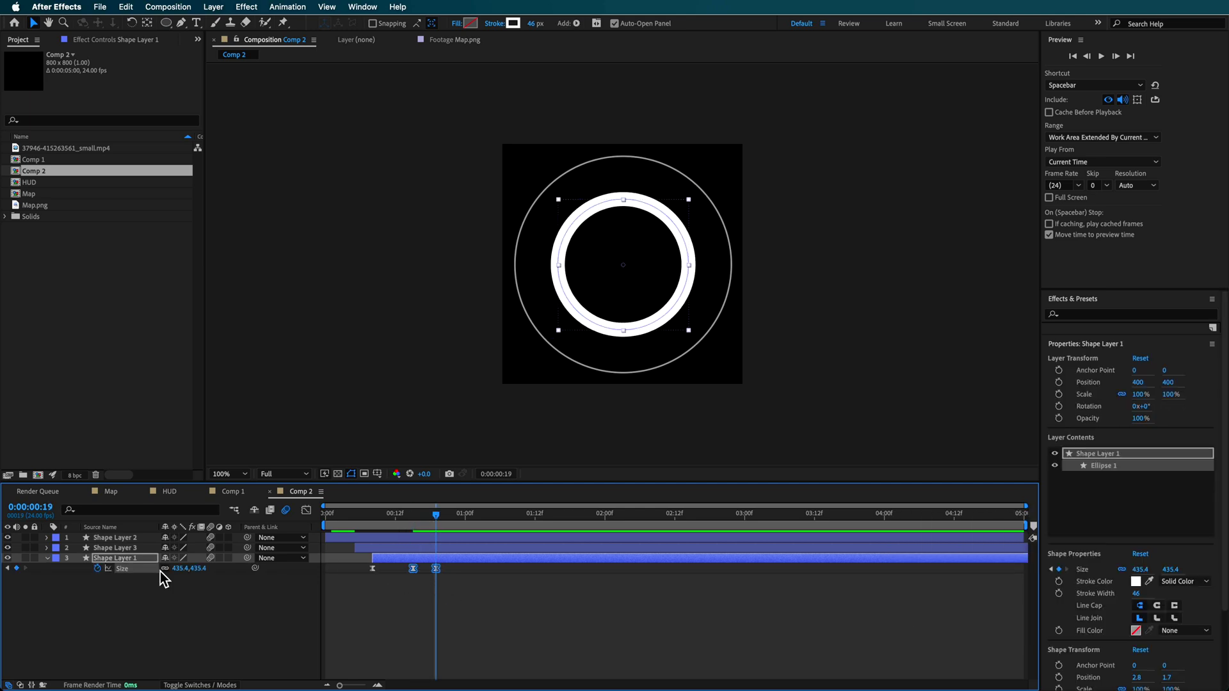
drag(195, 570, 36, 570)
drag(537, 26, 561, 28)
click(393, 614)
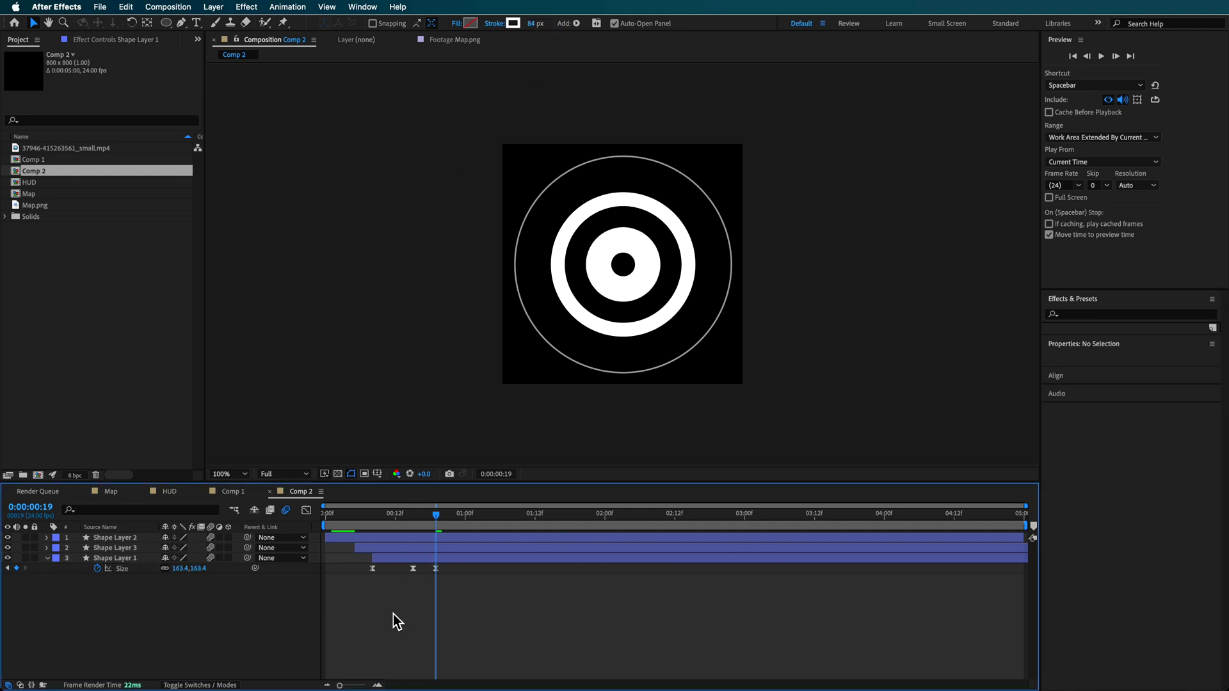
- Add Trim Paths to the middle ring, Shape Layer 3, and set its End to 87%
click(90, 549)
mouse_move(407, 524)
mouse_down()
mouse_move(357, 525)
mouse_move(421, 529)
mouse_move(407, 534)
mouse_up()
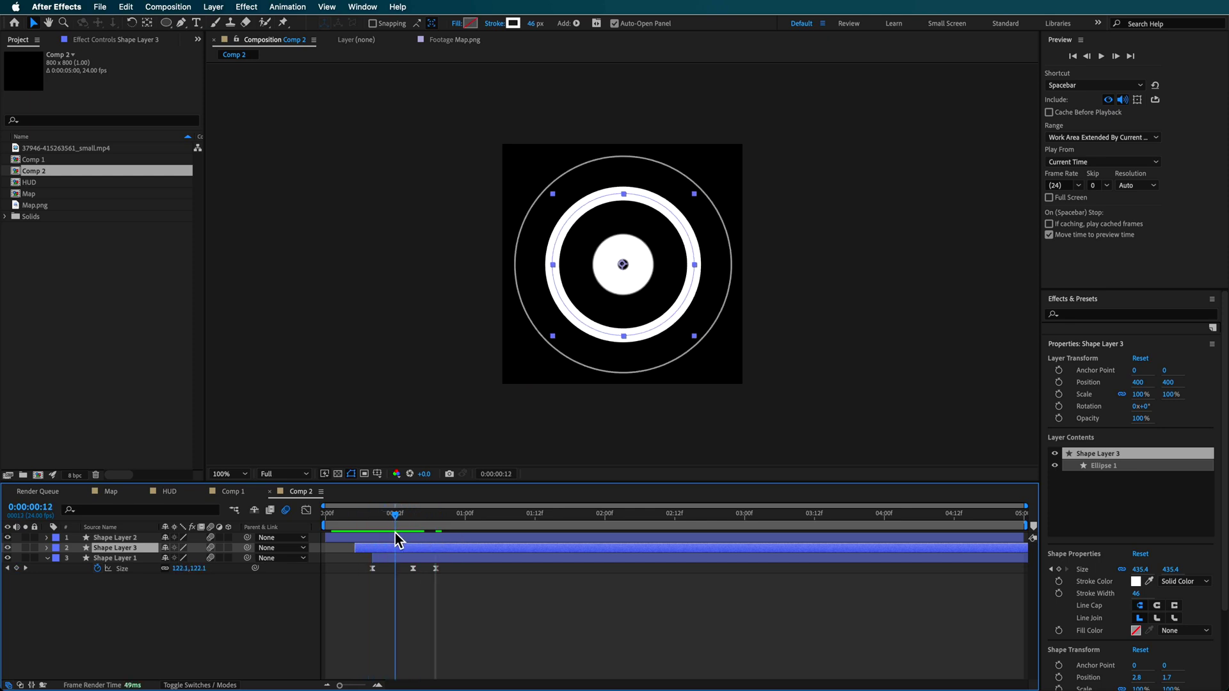
click(46, 548)
click(236, 558)
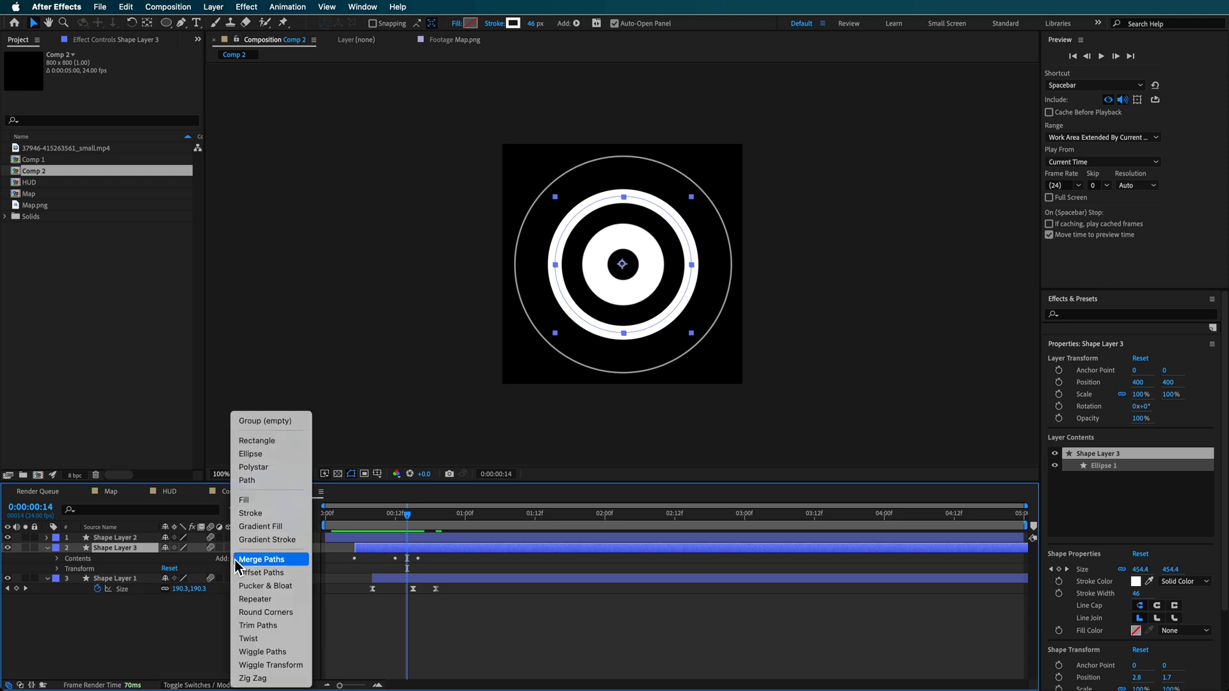
click(260, 626)
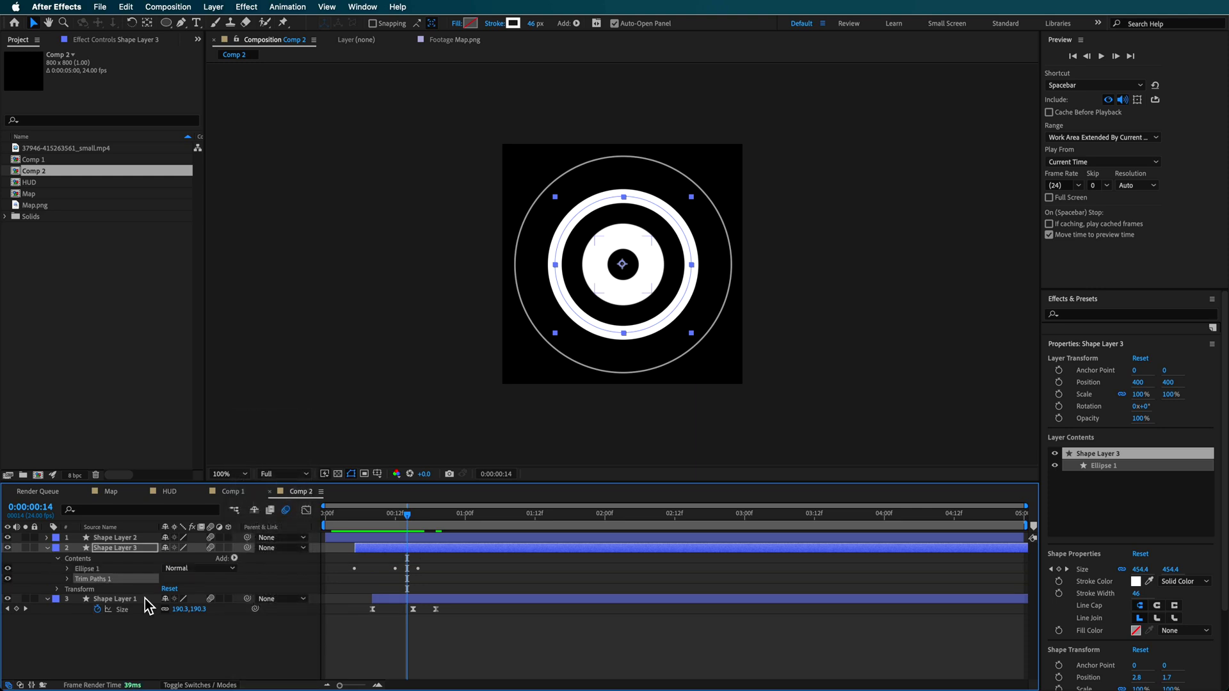
click(68, 580)
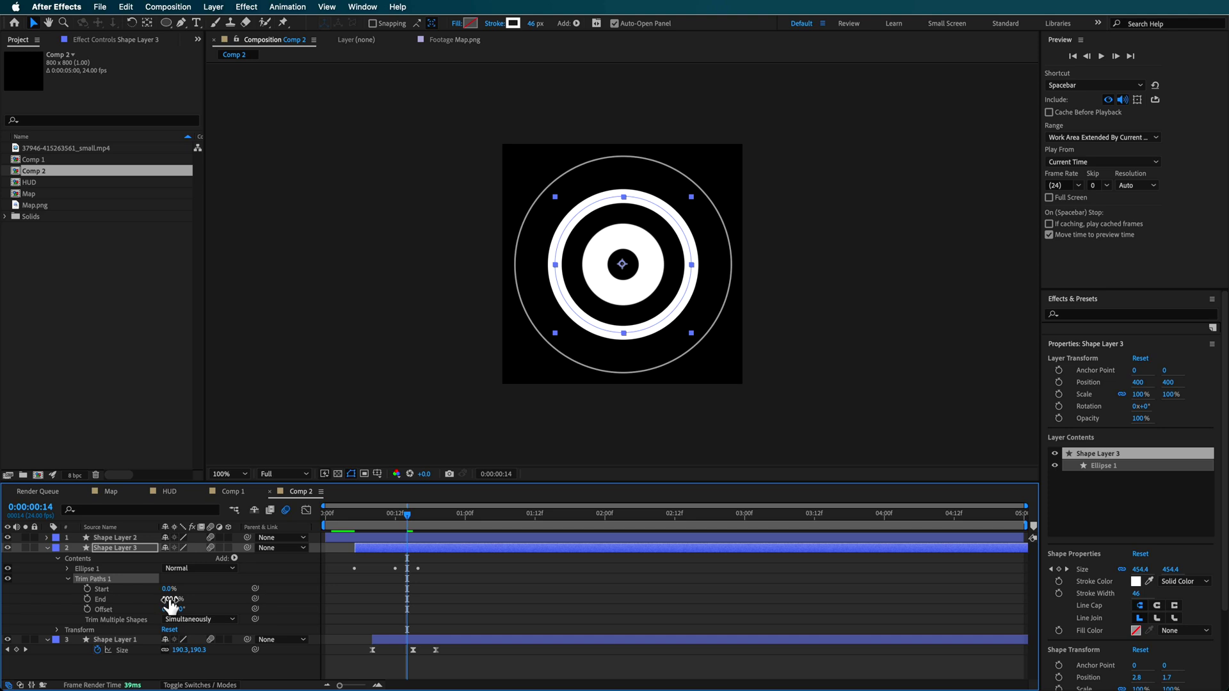
drag(171, 600, 186, 603)
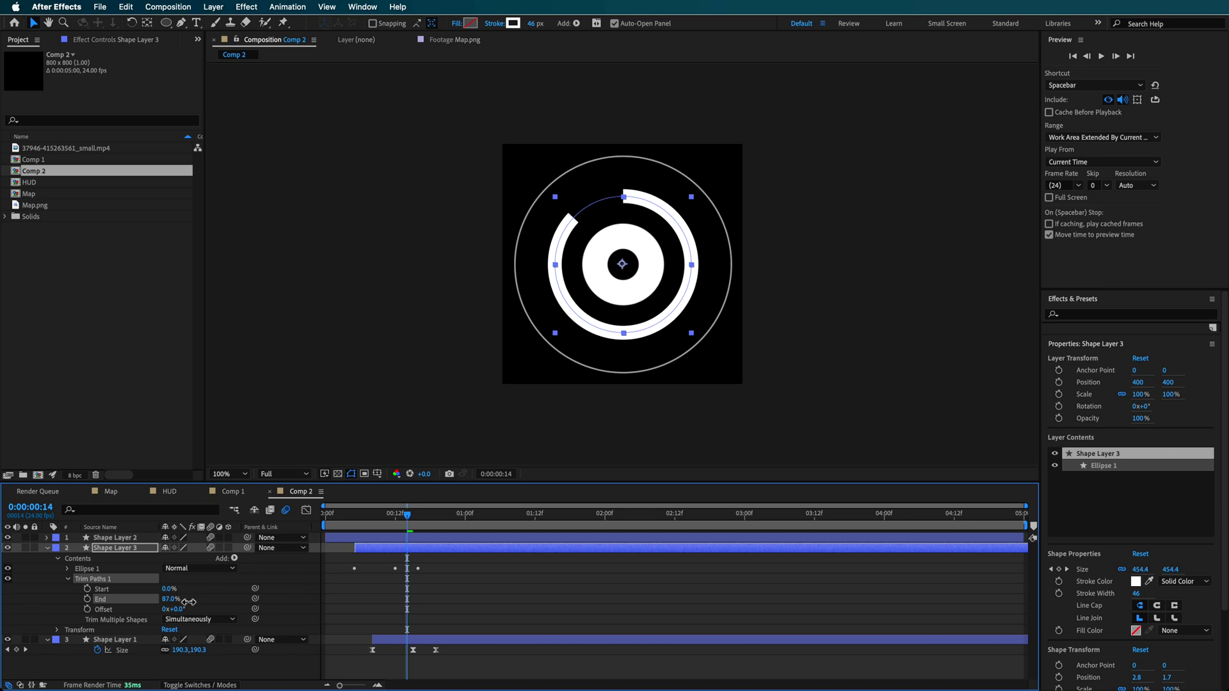
- Drive the middle ring's Trim Paths Offset with the expression time*50 and preview the spin
drag(174, 610, 237, 608)
alt+click(88, 610)
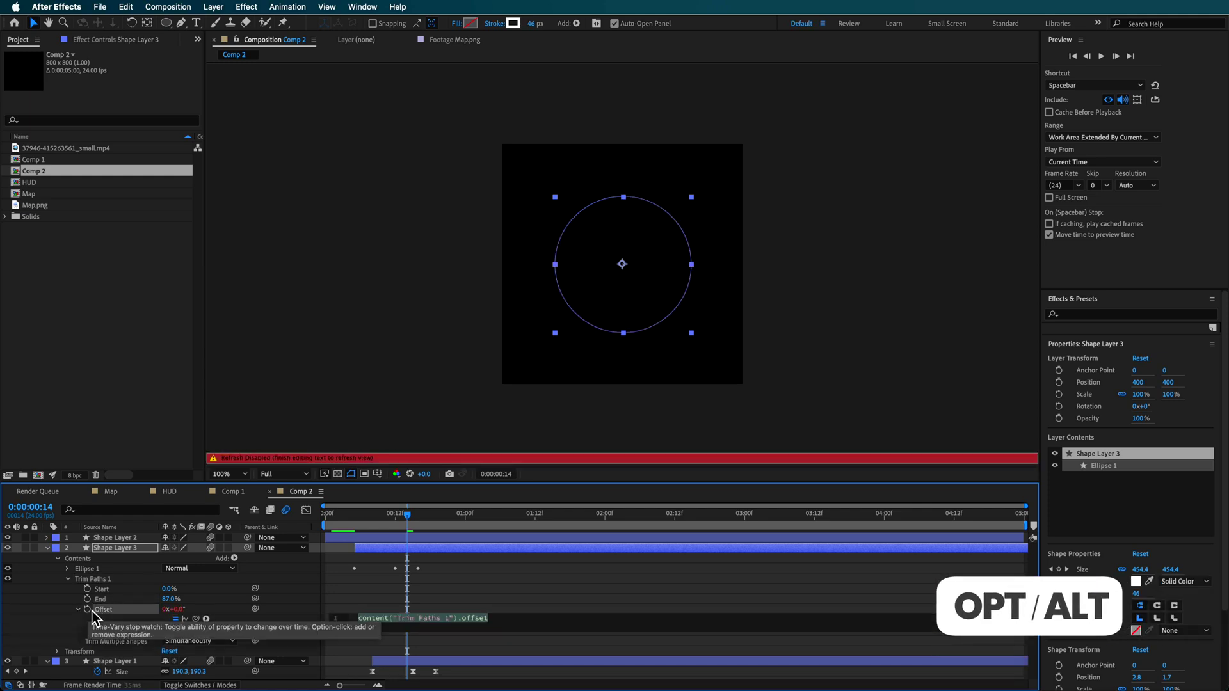
text(time*50)
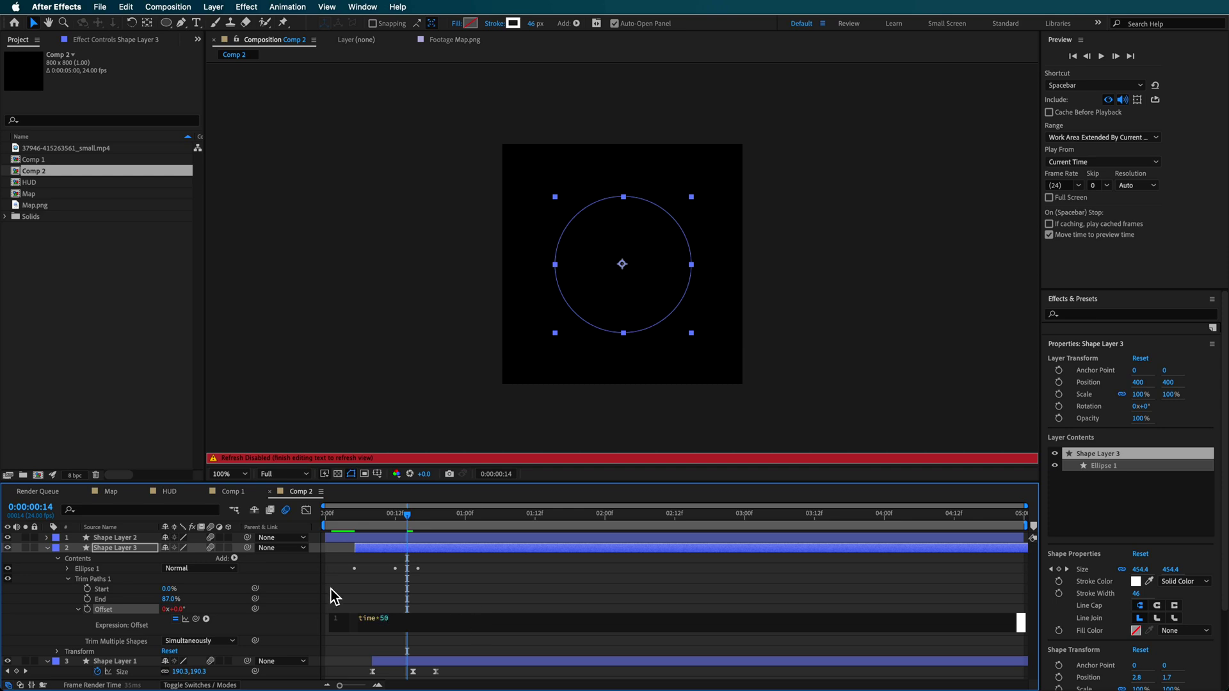
drag(407, 515, 345, 522)
key(space)
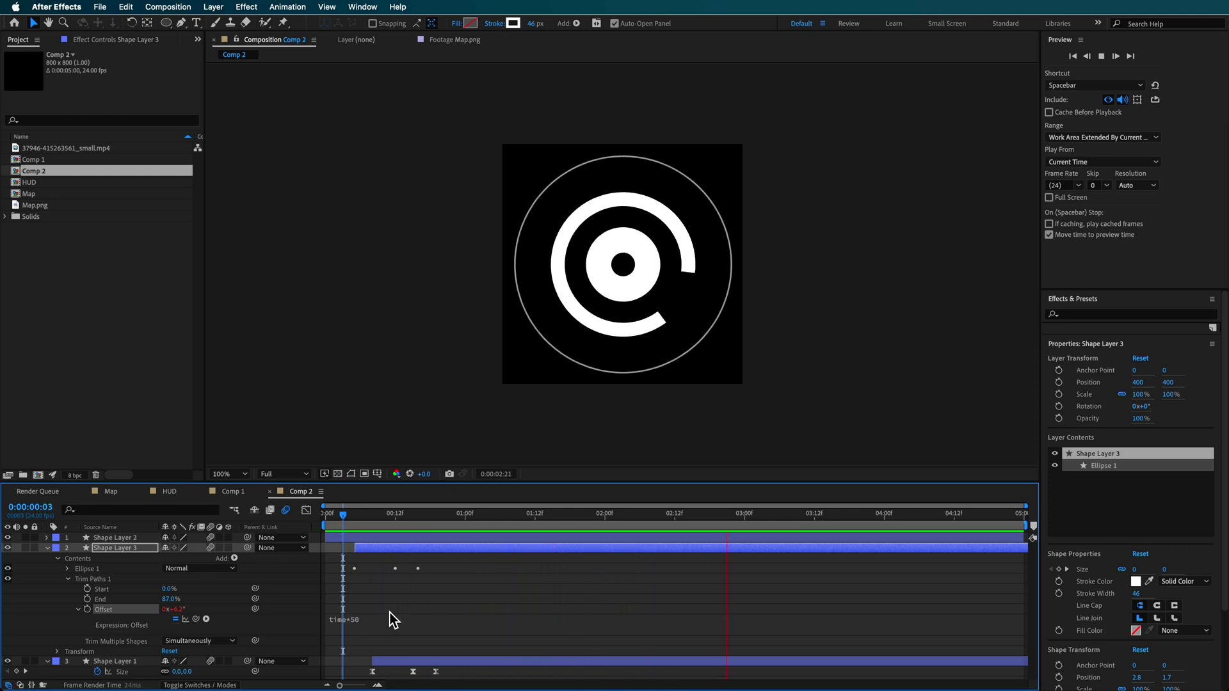
key(space)
click(47, 549)
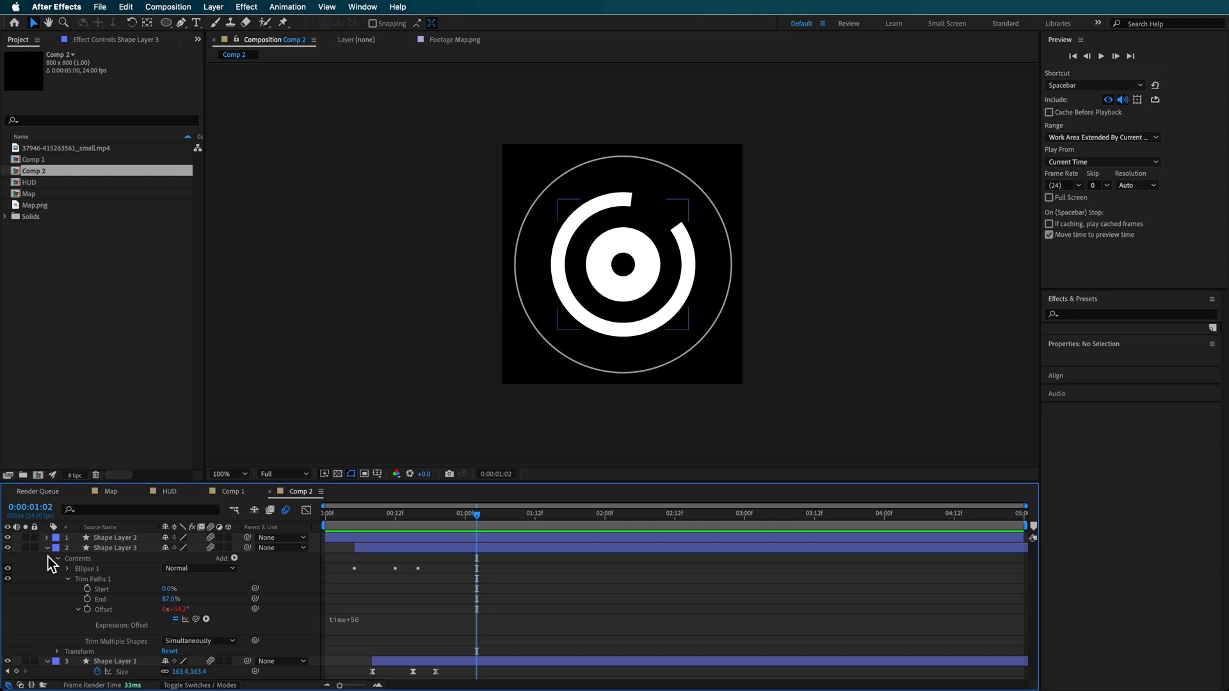
- Add dashes to the inner circle's stroke on Shape Layer 1 and set the Dash length to 84
click(118, 558)
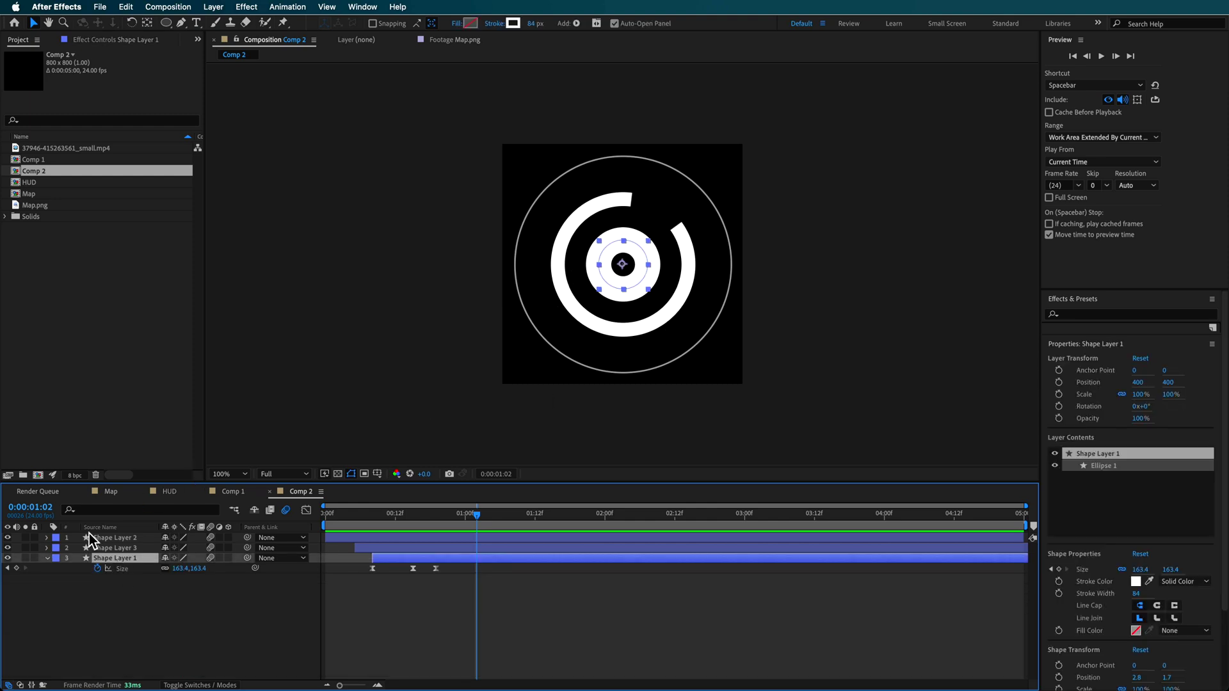
click(47, 559)
click(47, 559)
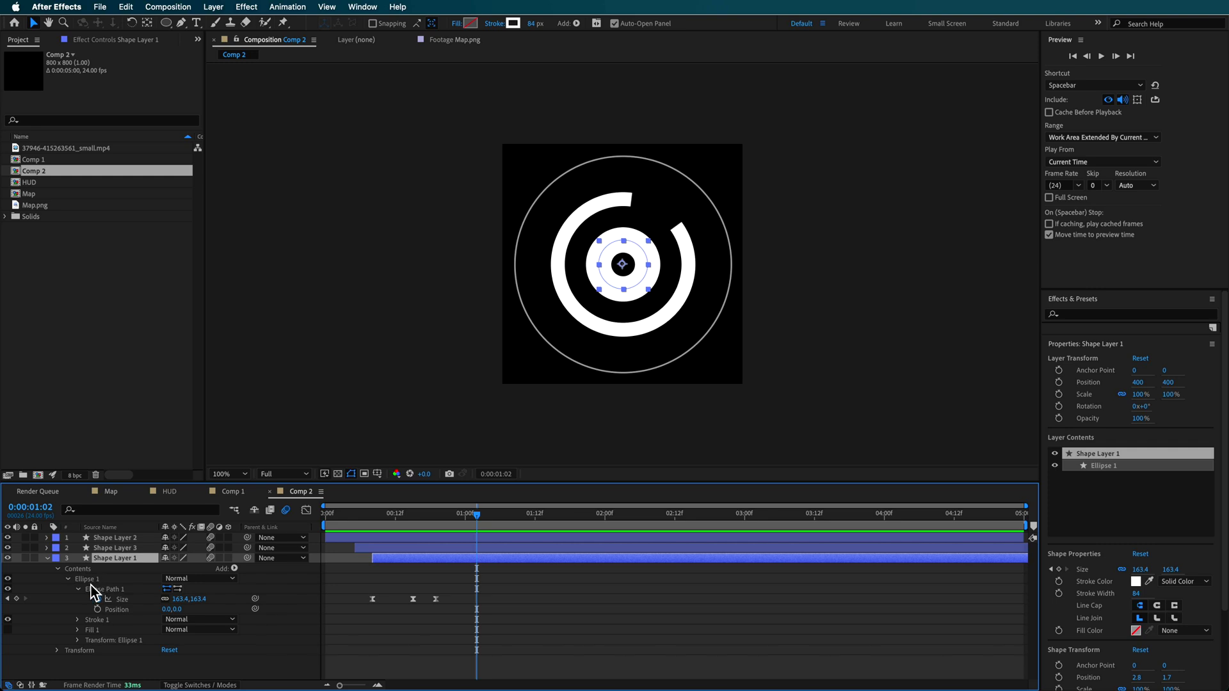
click(79, 589)
click(78, 599)
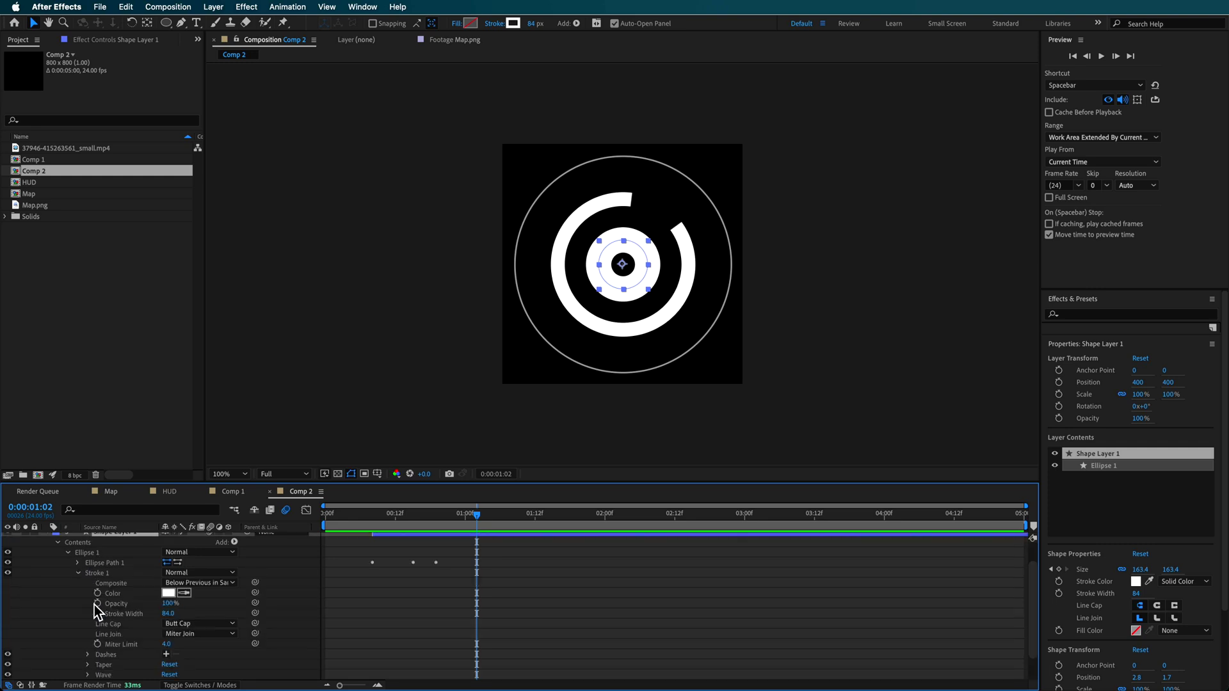
click(166, 654)
scroll(123, 637, down, 2)
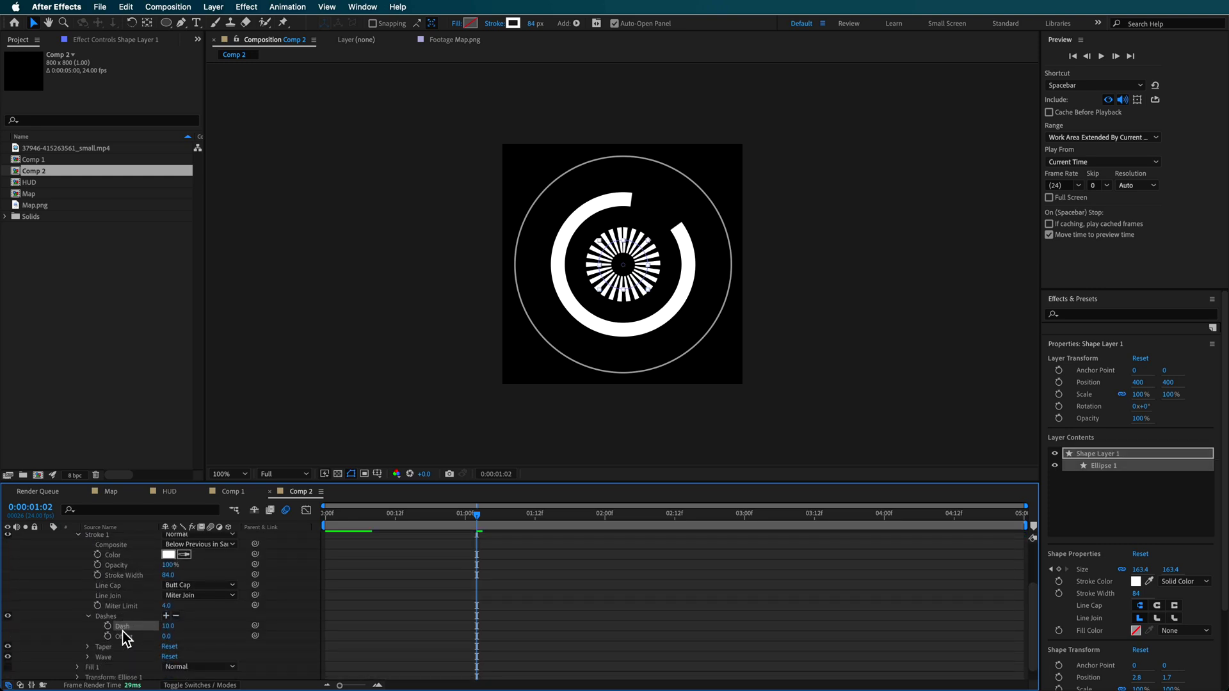
drag(167, 627, 219, 631)
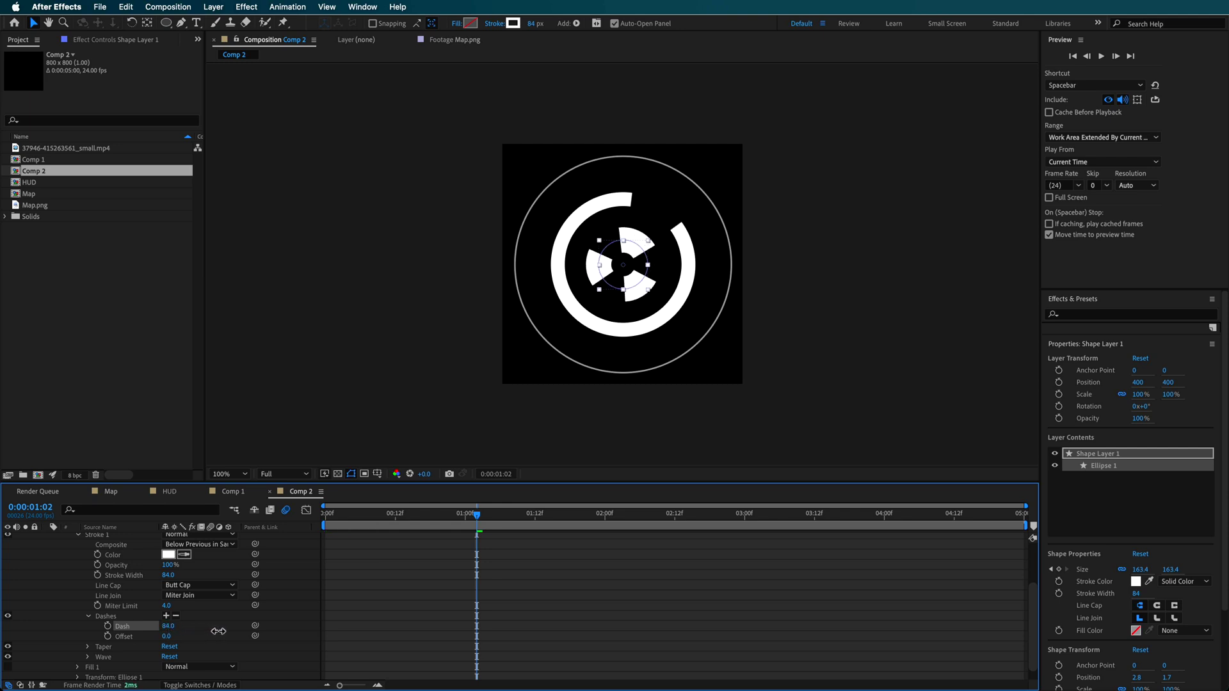
click(88, 616)
scroll(83, 612, down, 1)
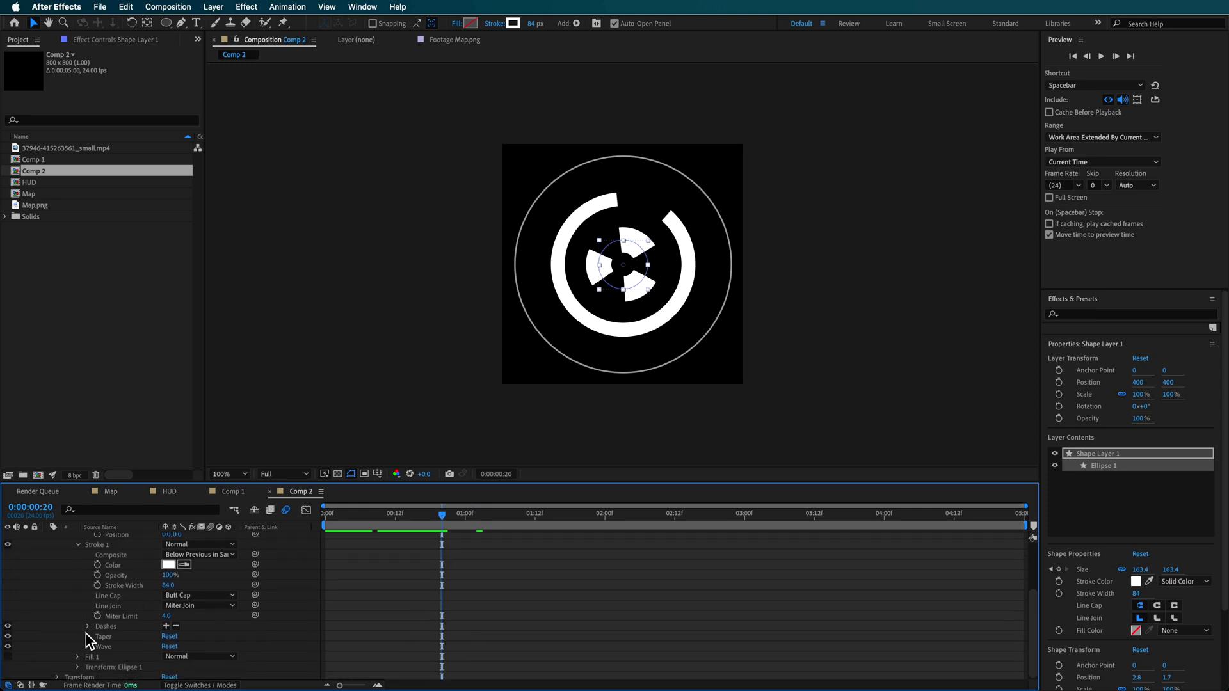
- Give the inner circle's Ellipse 1 Rotation the expression time*-90
click(78, 668)
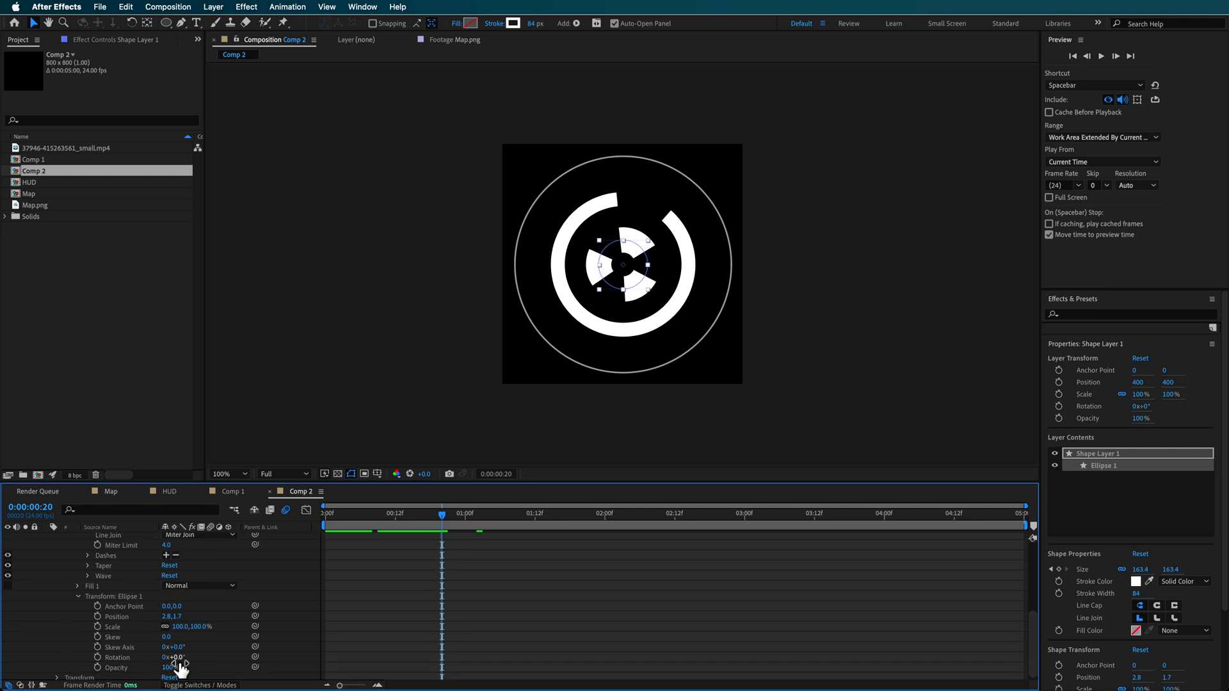
mouse_move(174, 658)
mouse_down()
mouse_move(236, 660)
mouse_move(176, 659)
mouse_up()
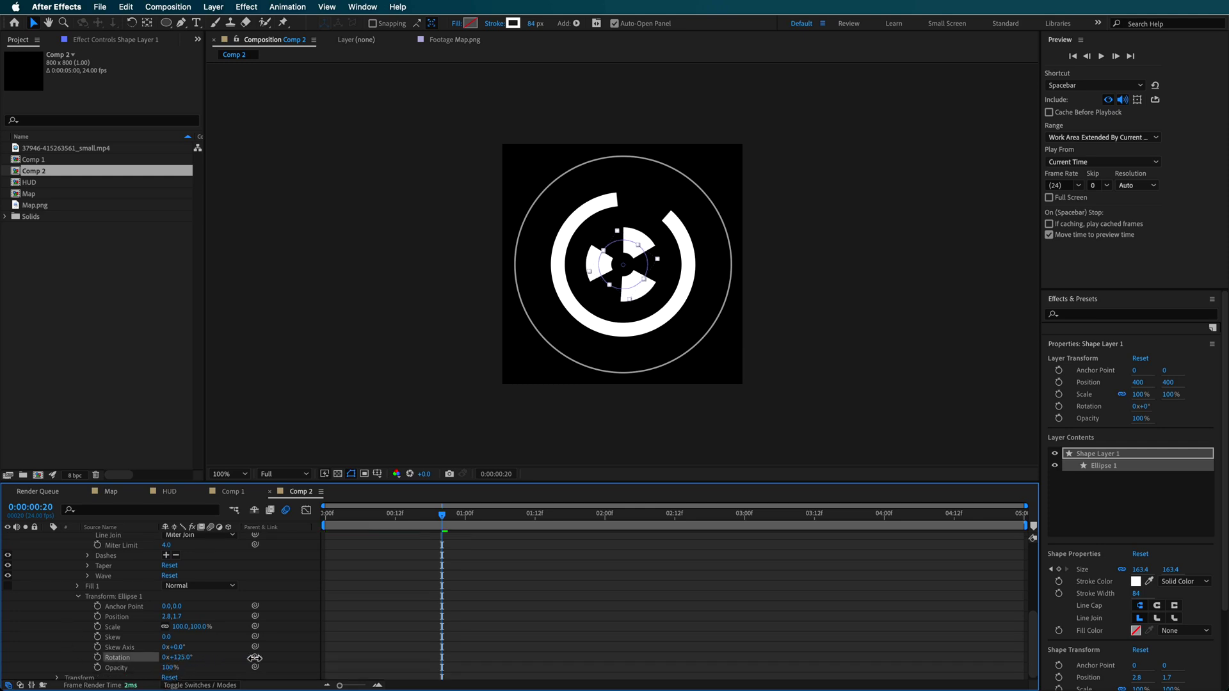
alt+click(97, 658)
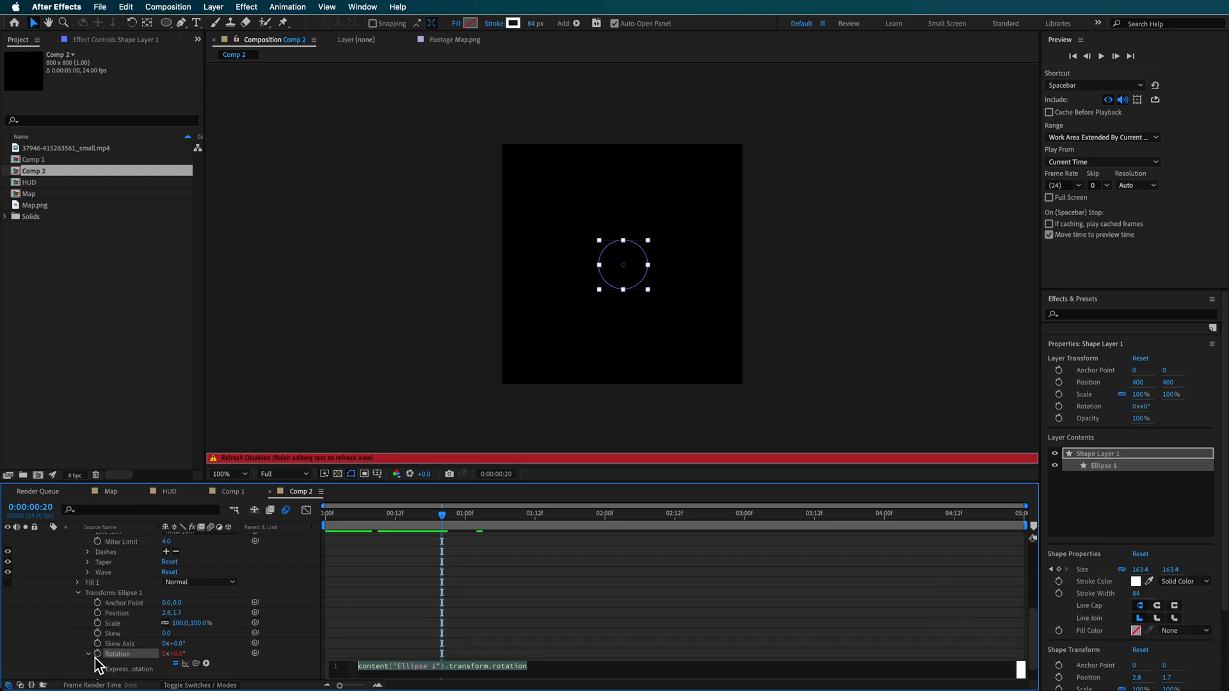
scroll(93, 656, down, 1)
text(t)
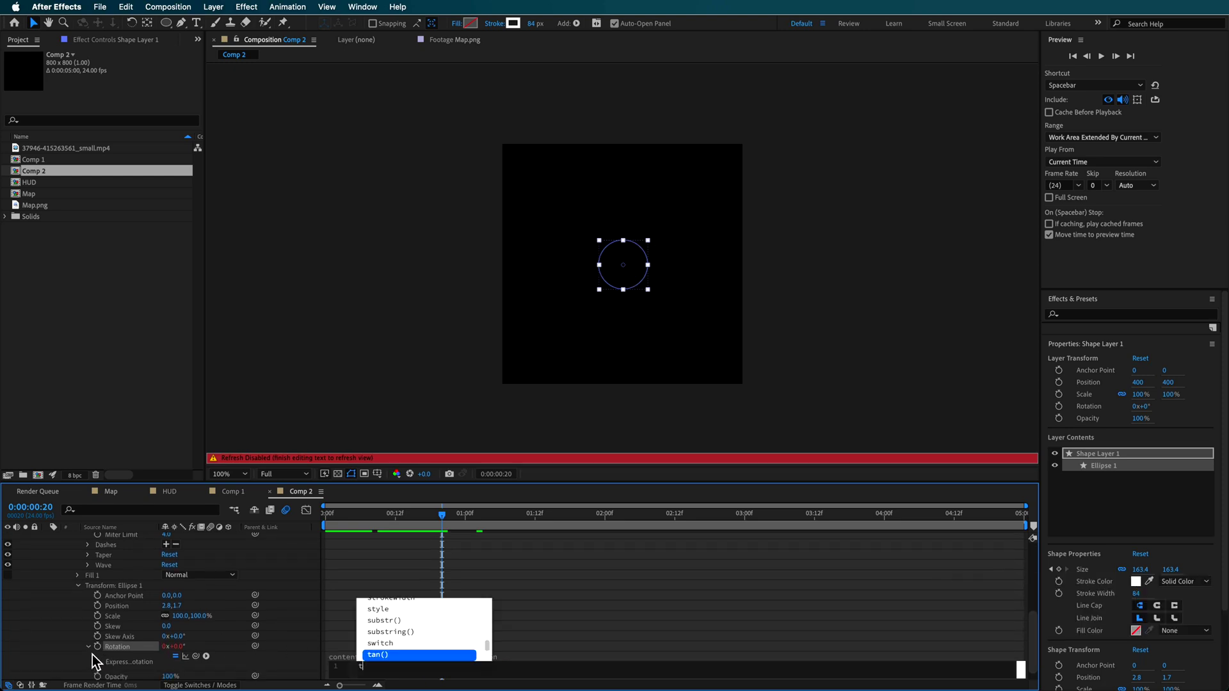
text(ime*90)
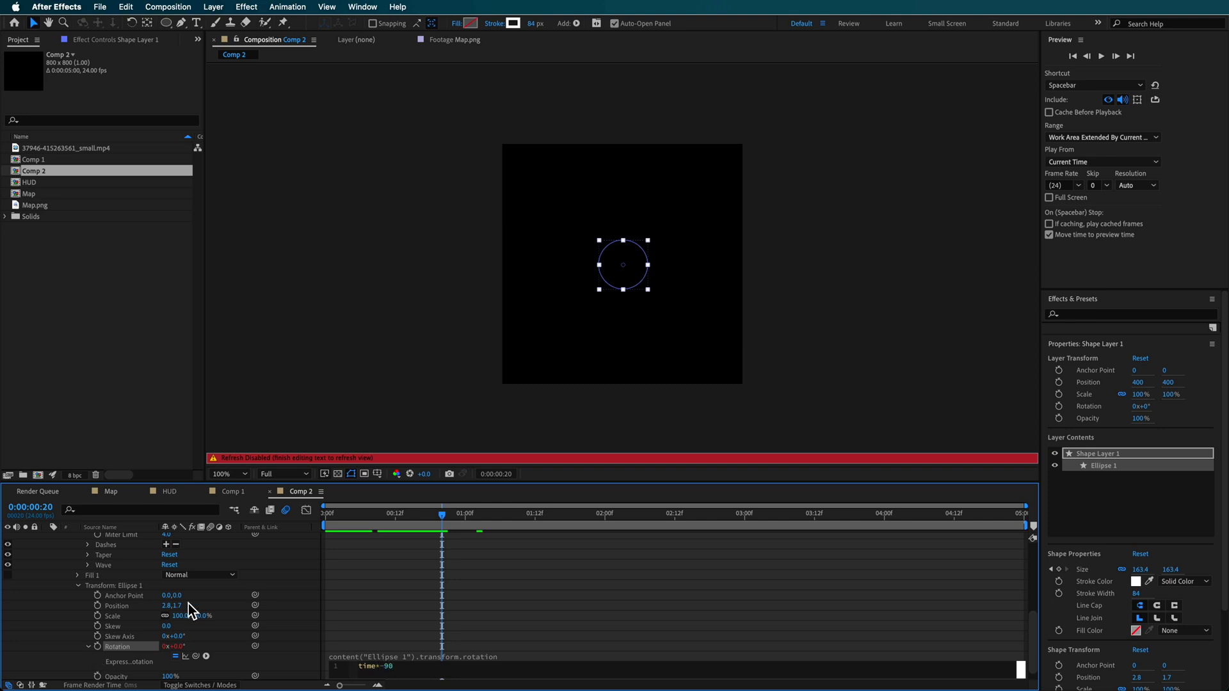
- Reduce the inner circle's Size animation to two keyframes, with the ending one at about frame 16, and preview it
drag(428, 512, 397, 534)
drag(420, 541, 436, 513)
scroll(387, 580, up, 5)
drag(413, 578, 430, 581)
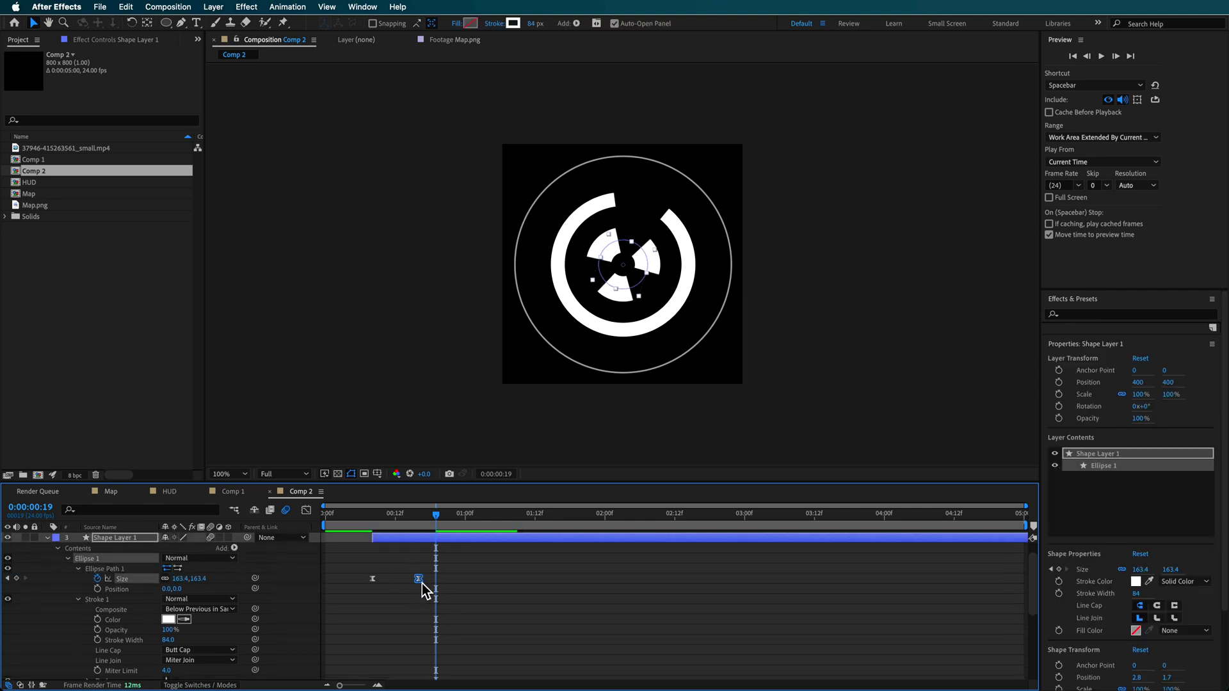
click(377, 530)
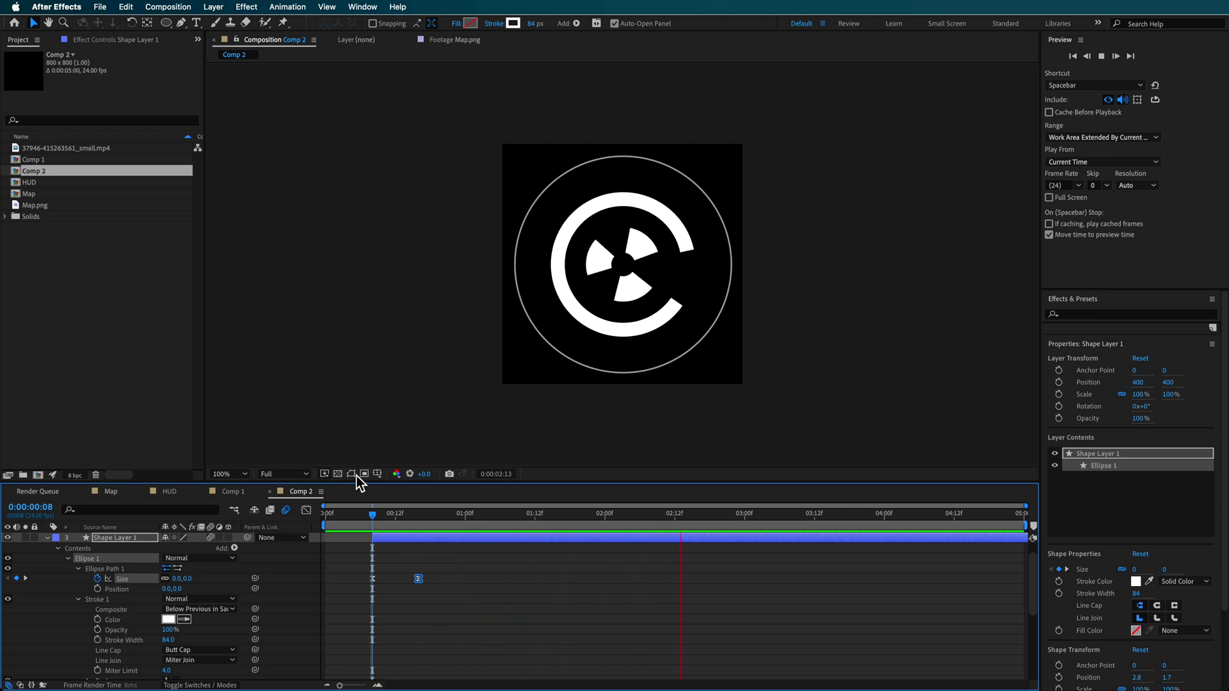
click(48, 538)
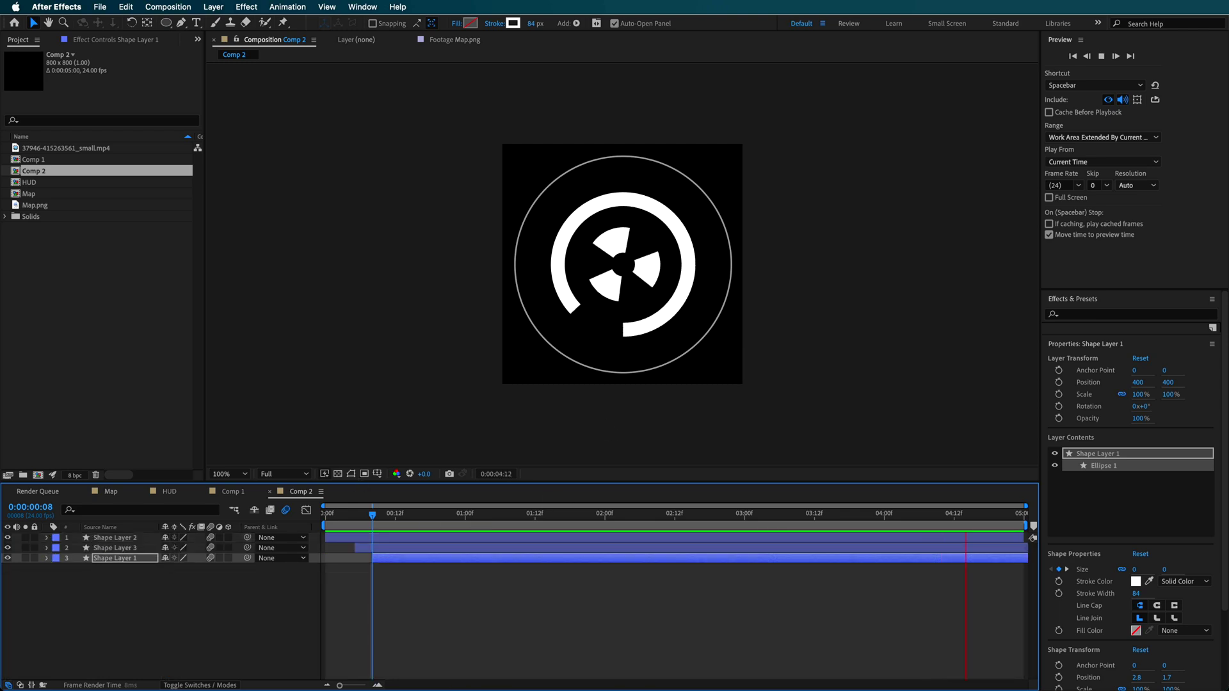
click(118, 609)
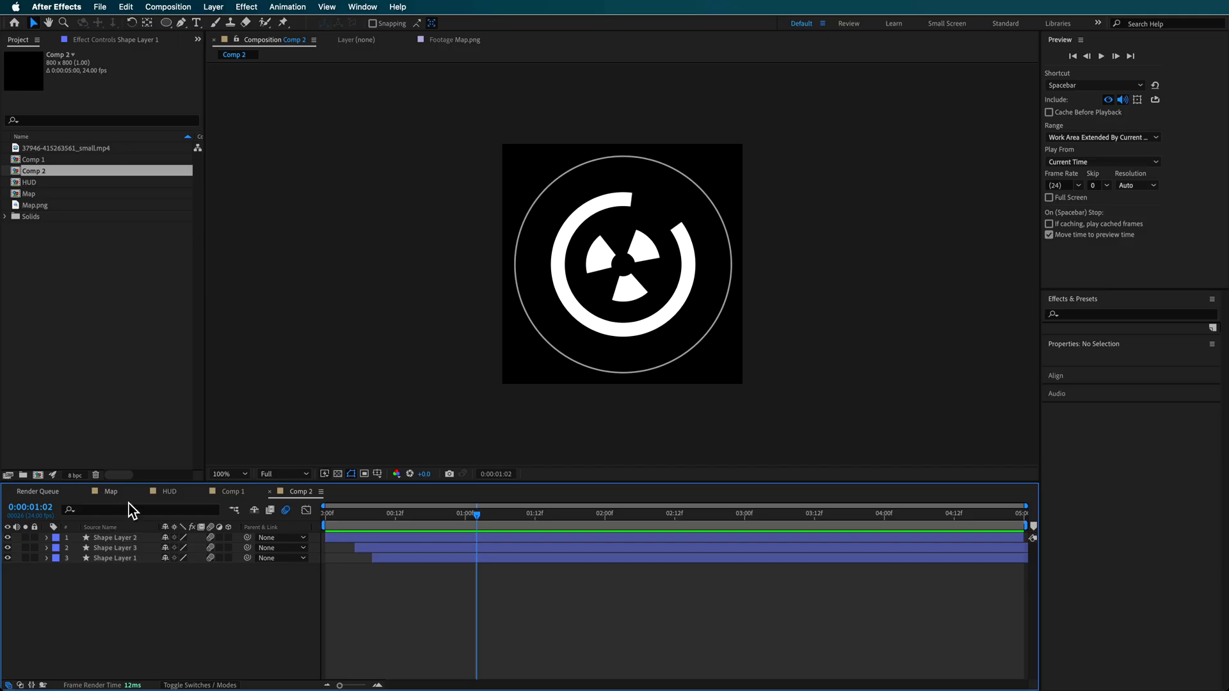
- Add a new adjustment layer and place it directly beneath the thin outer ring, Shape Layer 2
right_click(98, 593)
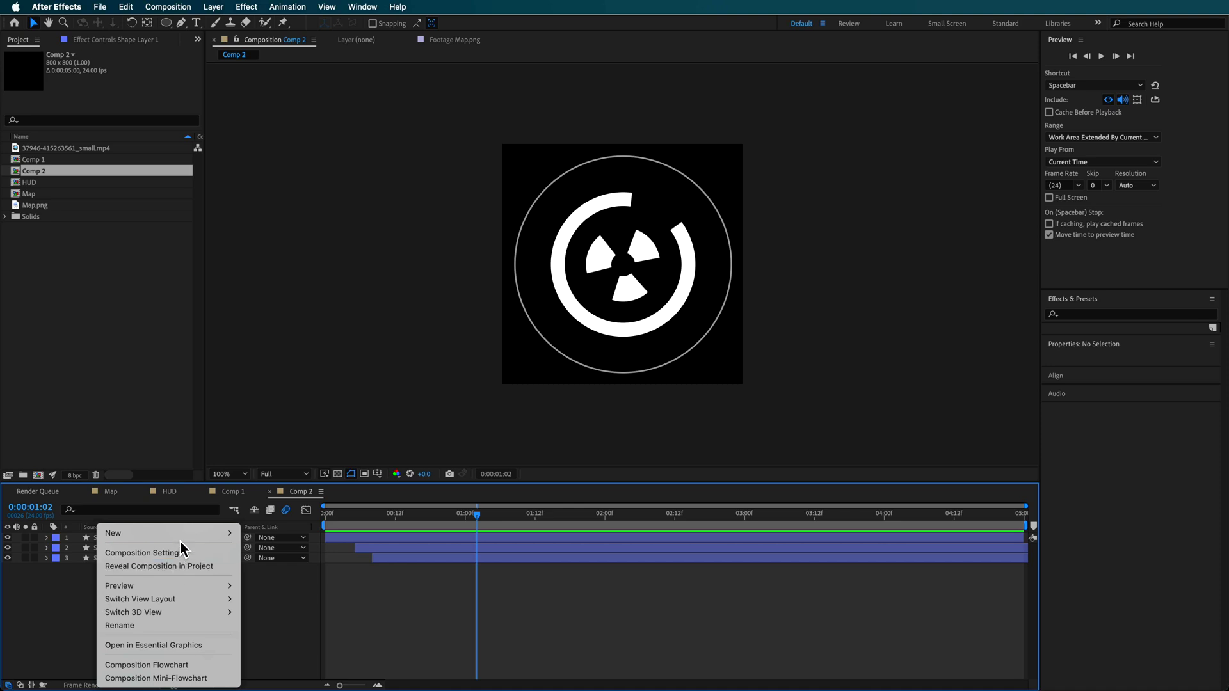
mouse_move(192, 533)
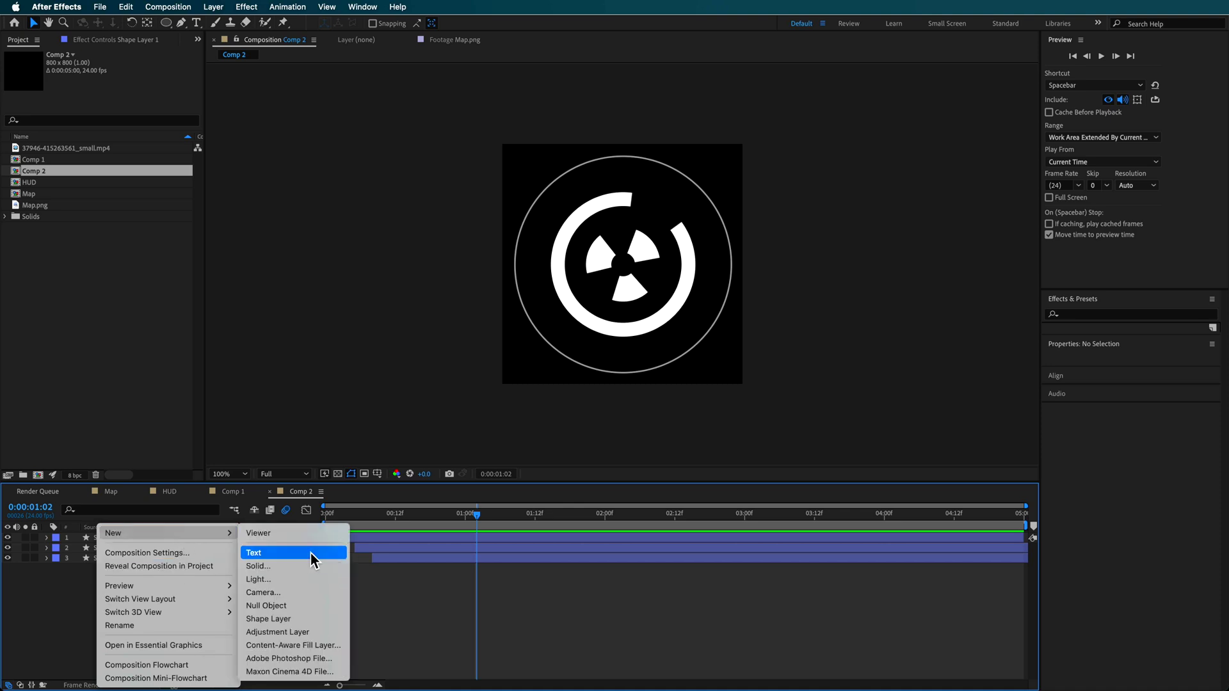
click(314, 634)
drag(128, 541, 129, 554)
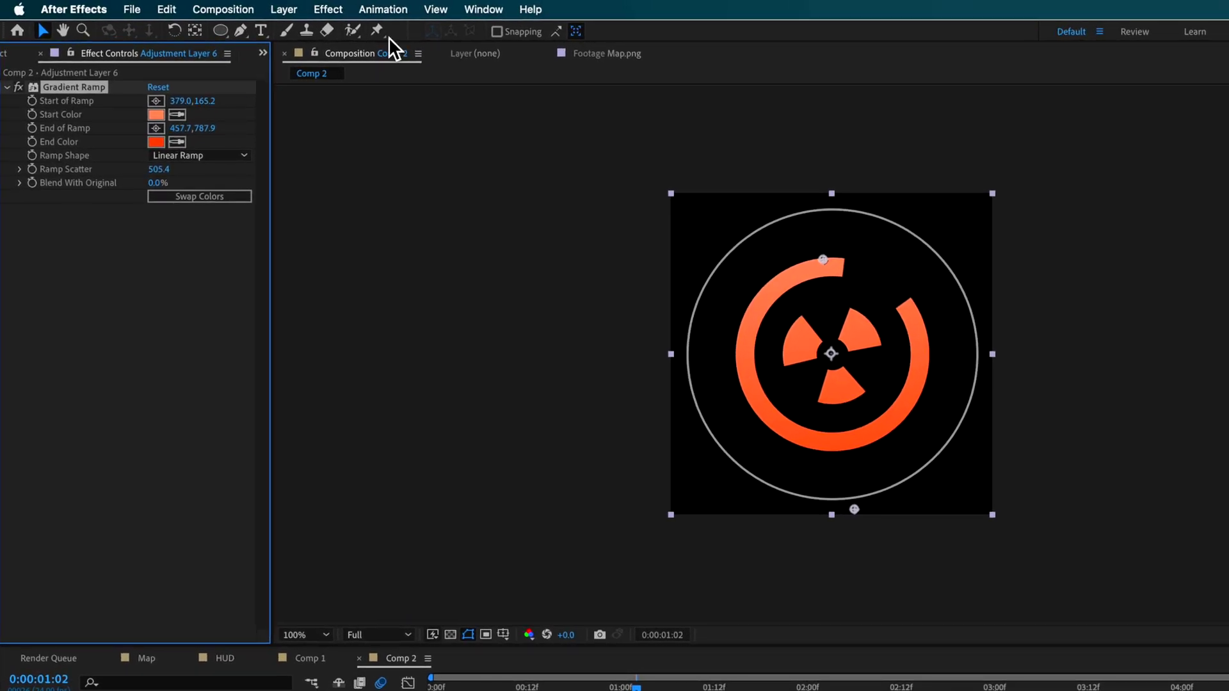
- Inspect the Gradient Ramp's start and end colors without changing them
click(531, 10)
click(86, 277)
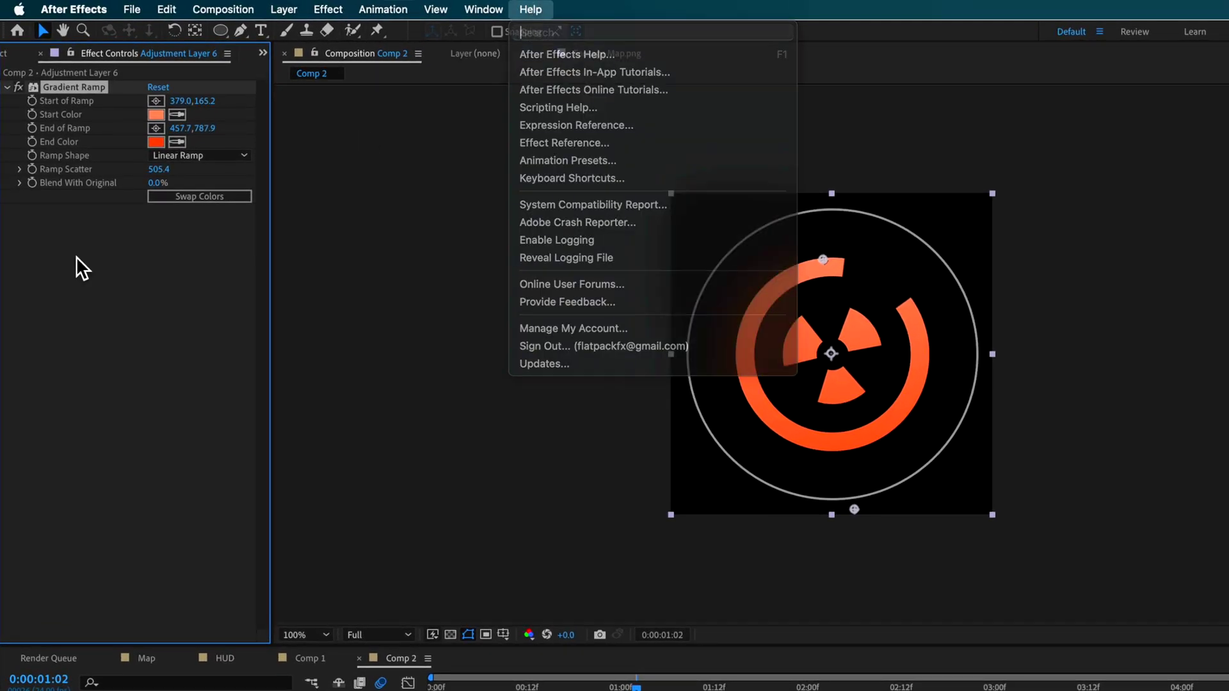
click(156, 114)
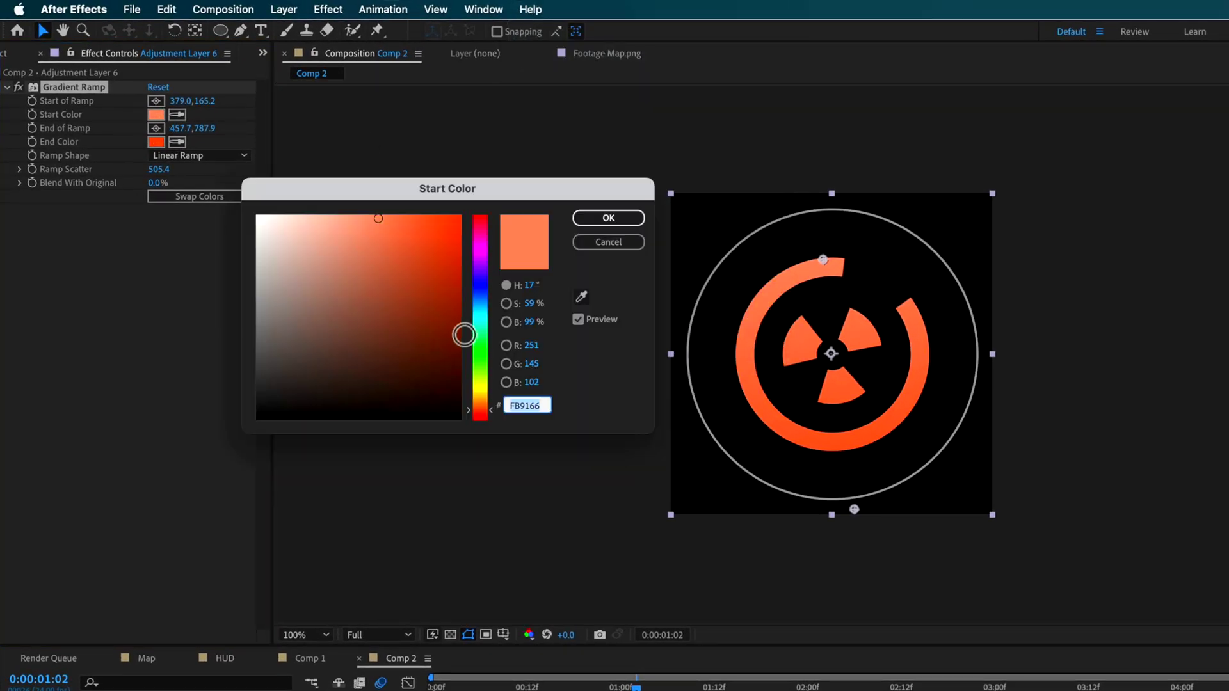
click(607, 244)
click(156, 142)
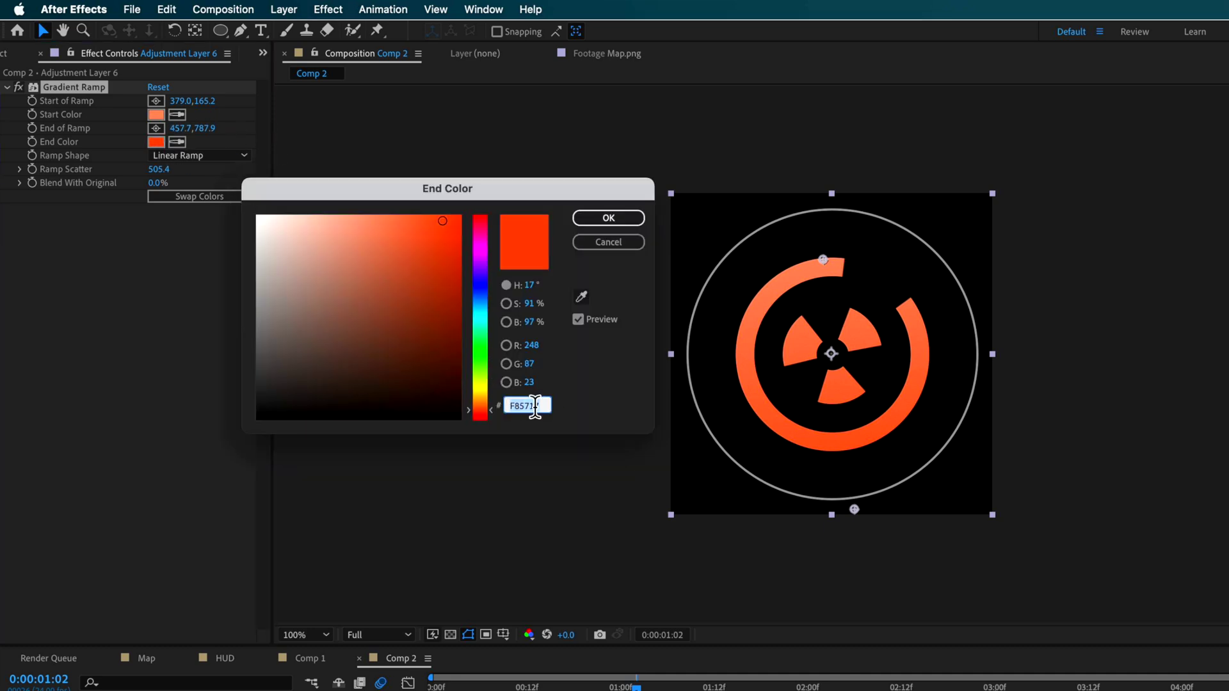
click(624, 244)
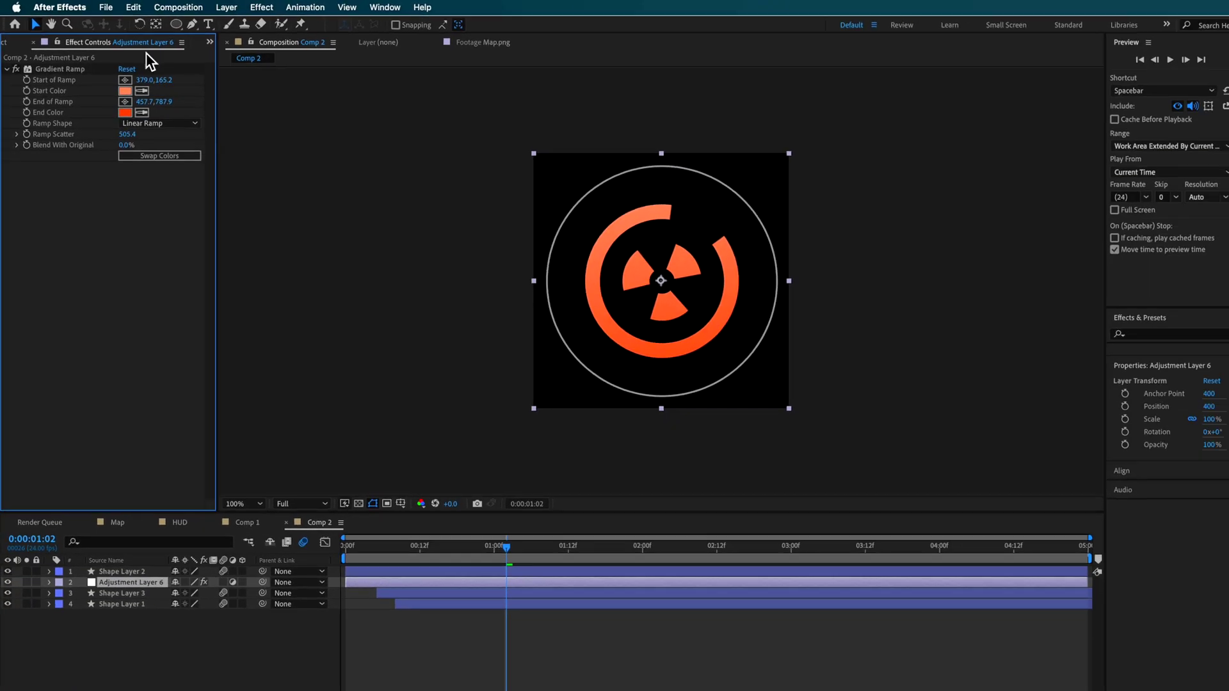
- Scrub through the orange target animation and check which layers lie beneath the adjustment layer
drag(420, 511, 438, 534)
mouse_move(117, 549)
mouse_down()
mouse_move(118, 537)
mouse_move(128, 563)
mouse_move(124, 552)
mouse_up()
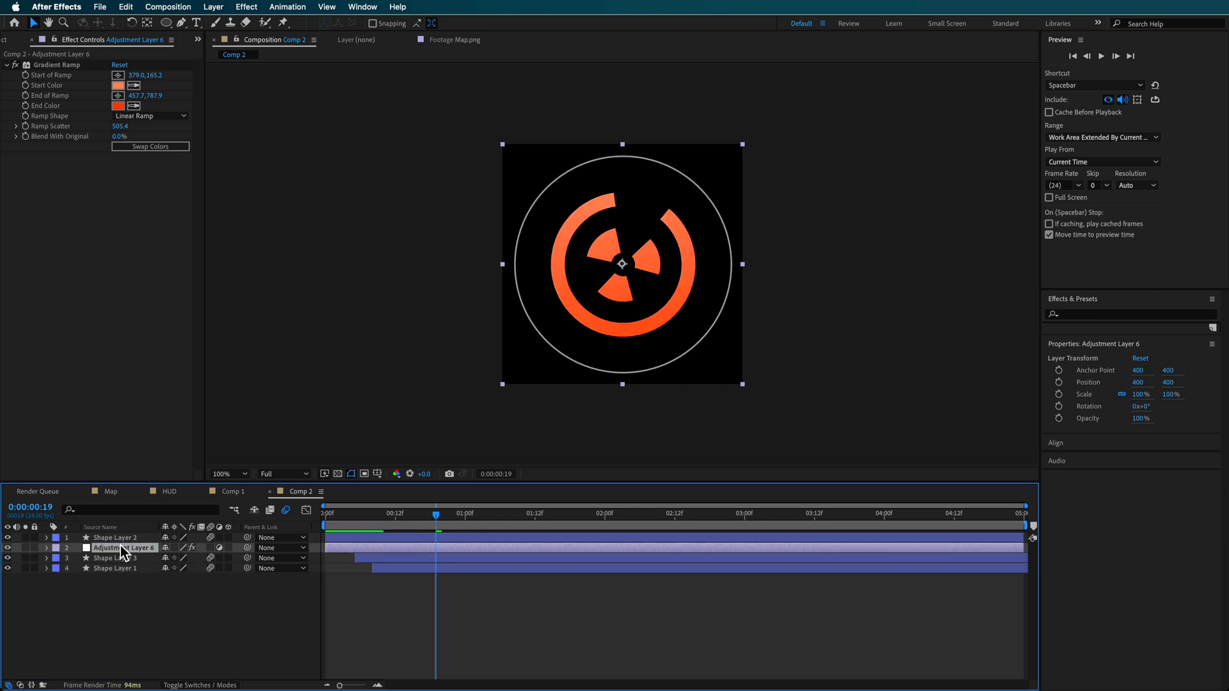
click(186, 636)
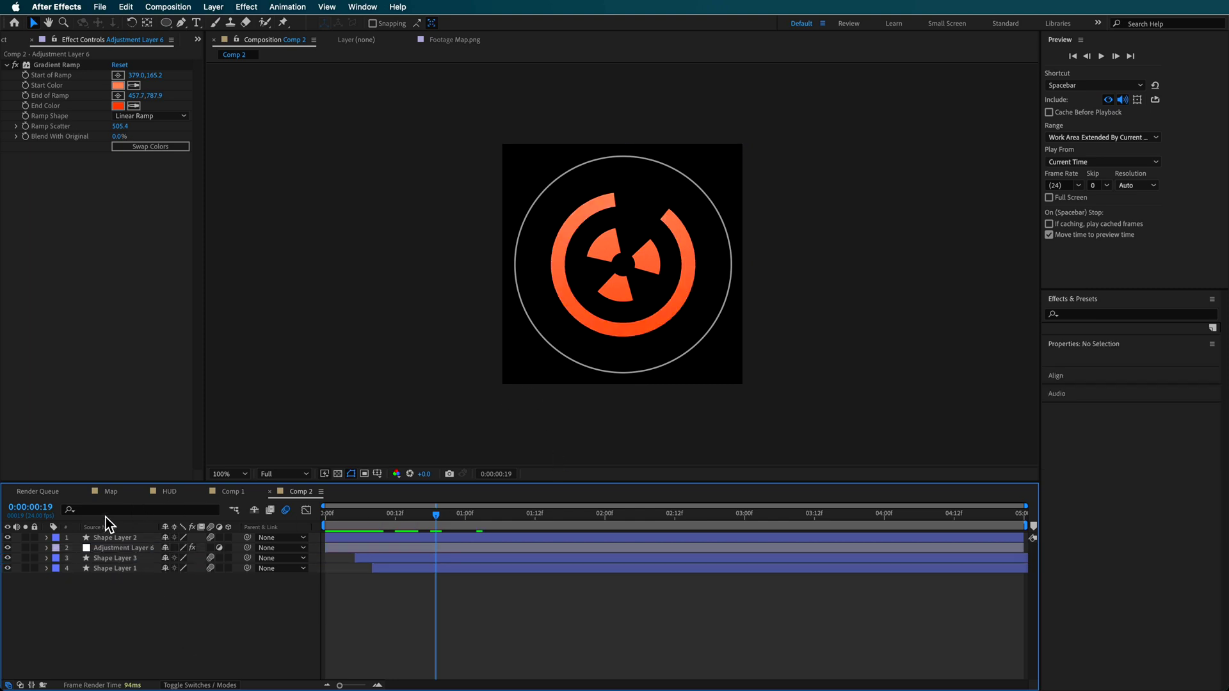
- Add the Comp 2 target to Comp 1 between Adjustment Layer 5 and Adjustment Layer 4, and scale it down to about 30%
click(236, 491)
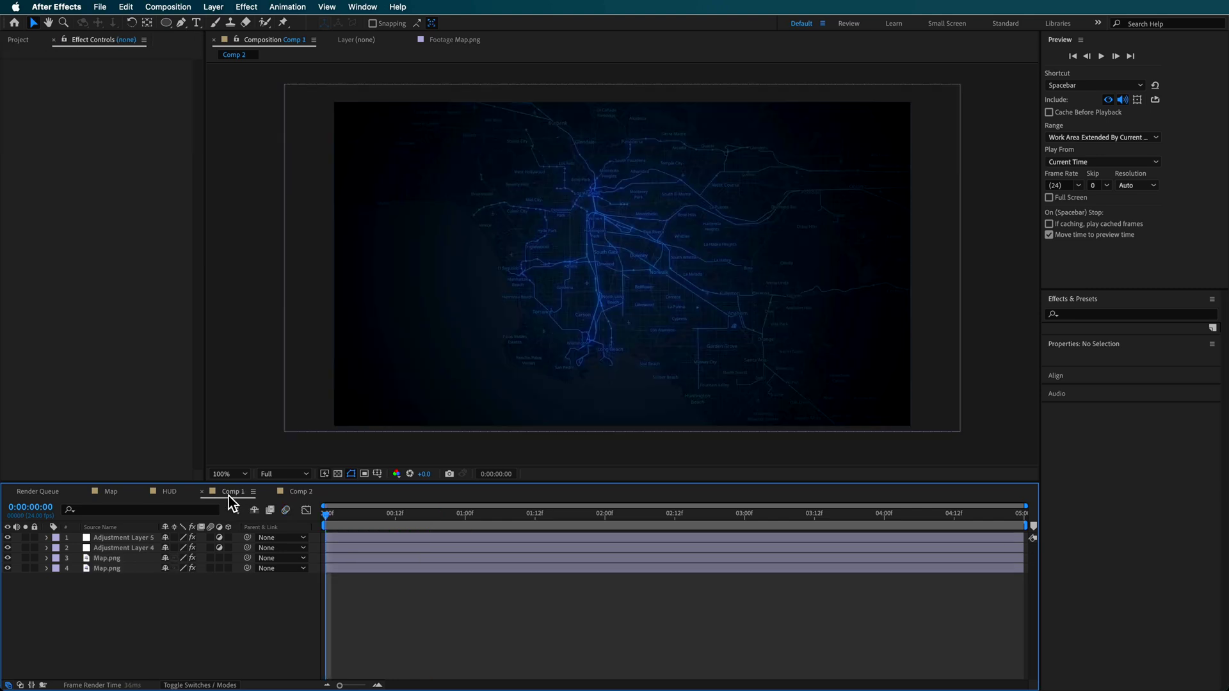
click(12, 41)
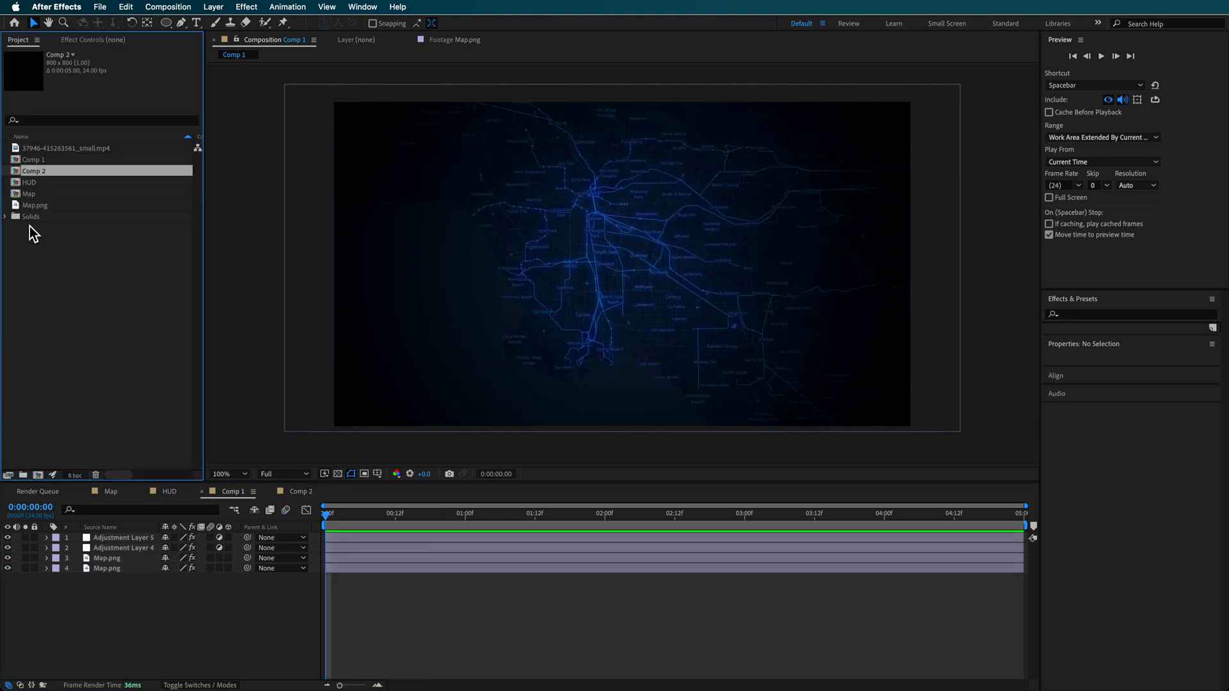
click(29, 193)
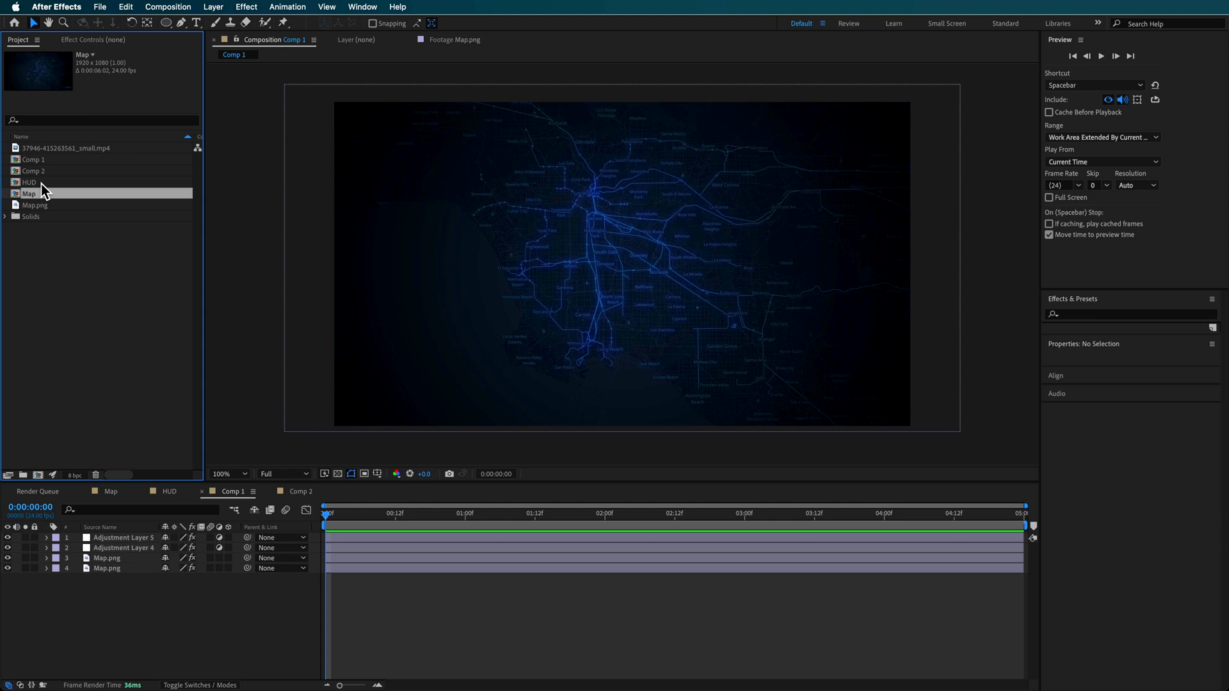
drag(43, 176, 114, 541)
drag(334, 520, 419, 527)
click(121, 559)
click(102, 548)
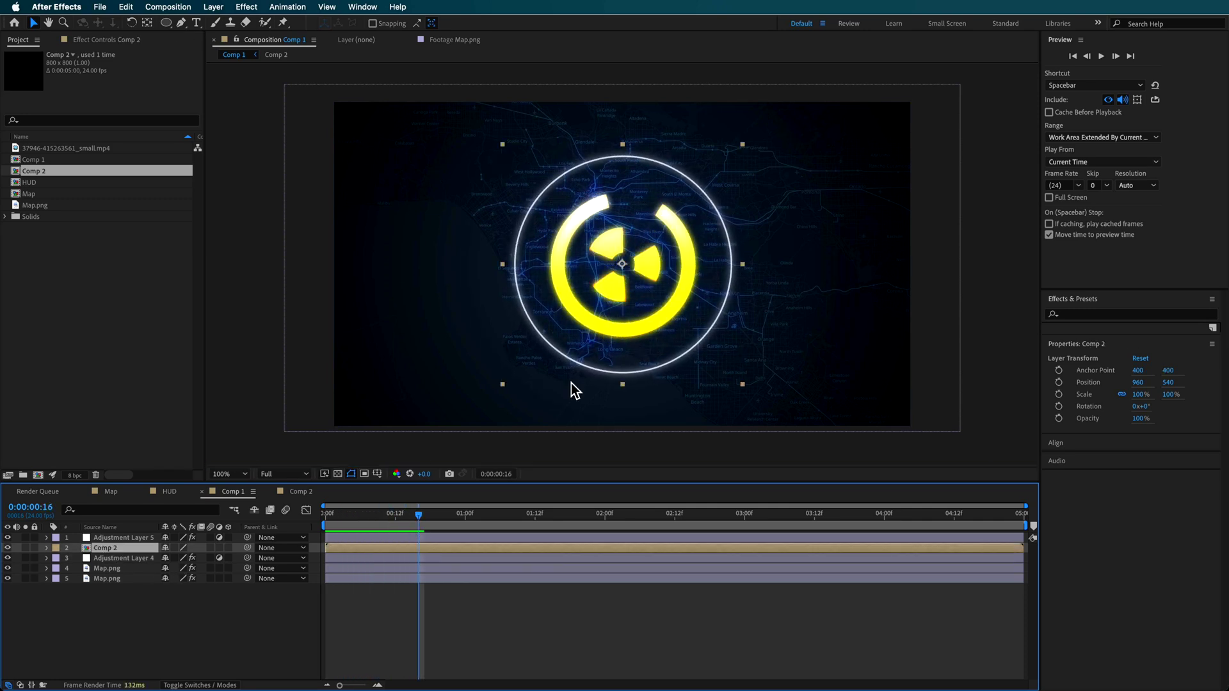
drag(745, 269, 654, 265)
click(433, 531)
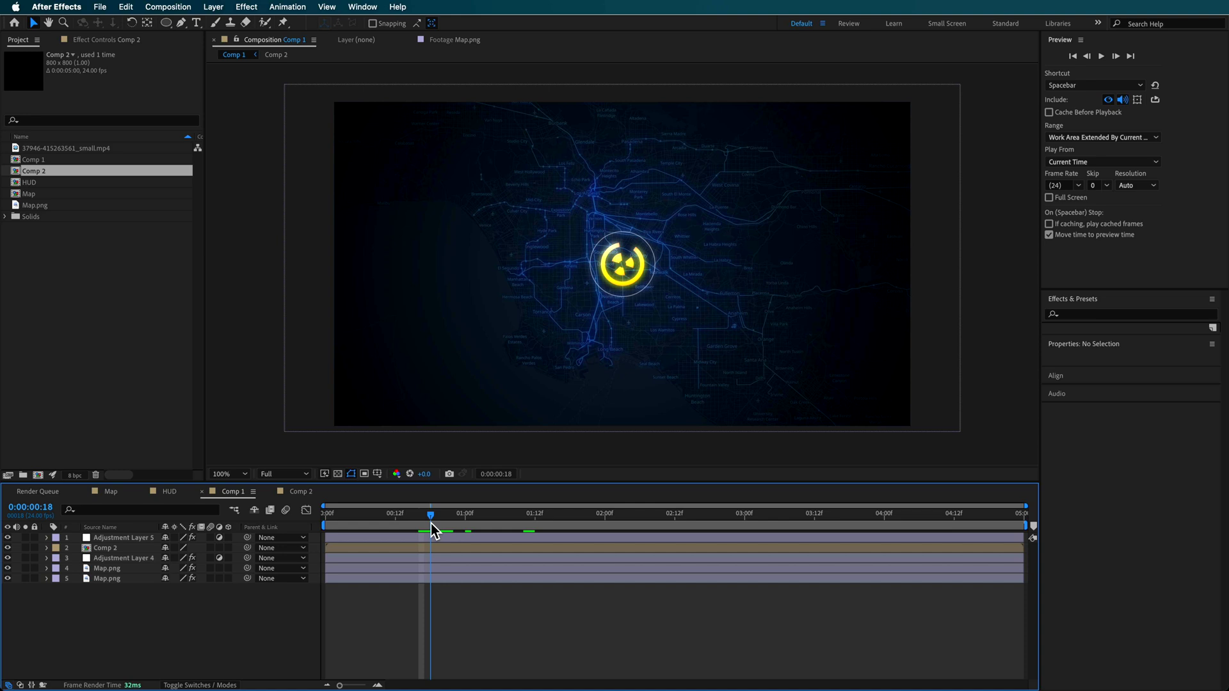
- Try a different Glow Radius on Adjustment Layer 5 and undo the change
click(141, 539)
click(121, 40)
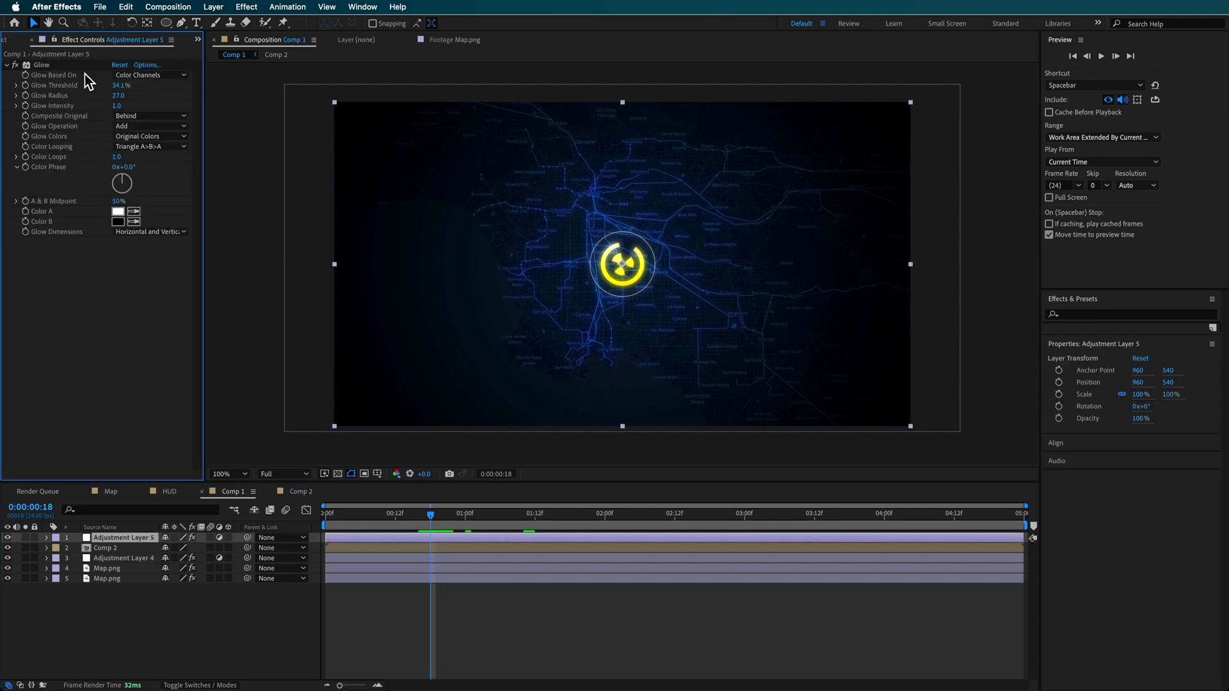
drag(125, 93, 154, 94)
key(super+z)
- Compare the target's gradient colors in Comp 2 with its glowing look in Comp 1
click(310, 498)
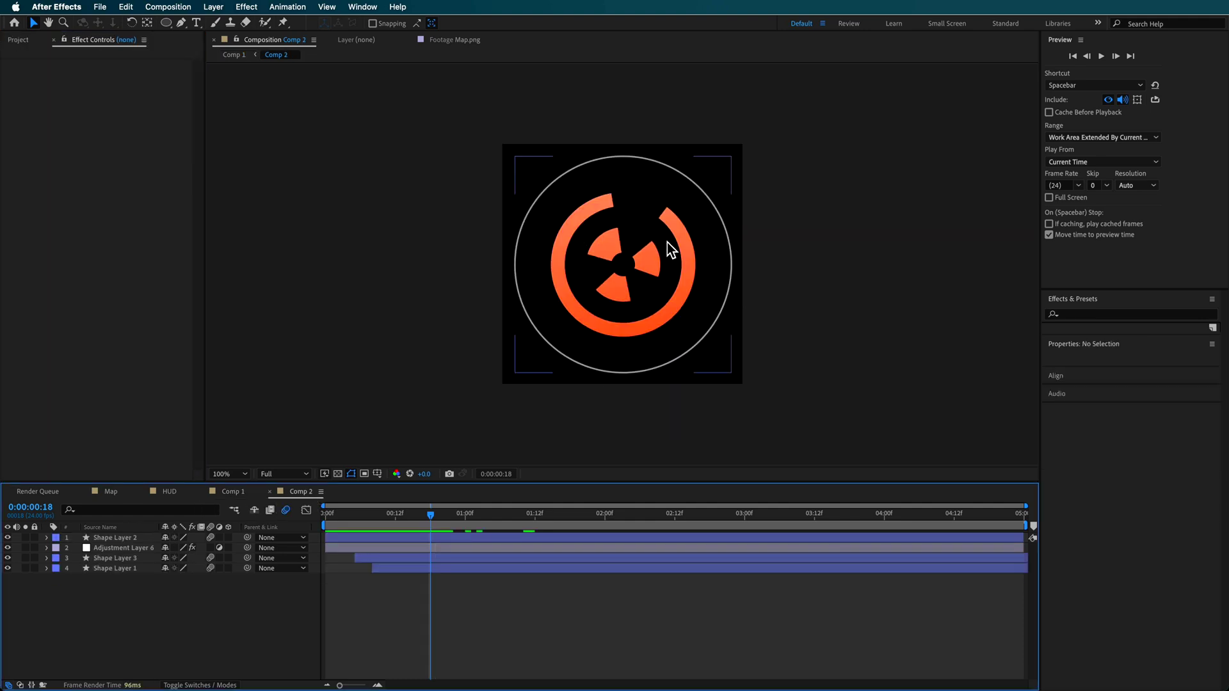
click(125, 550)
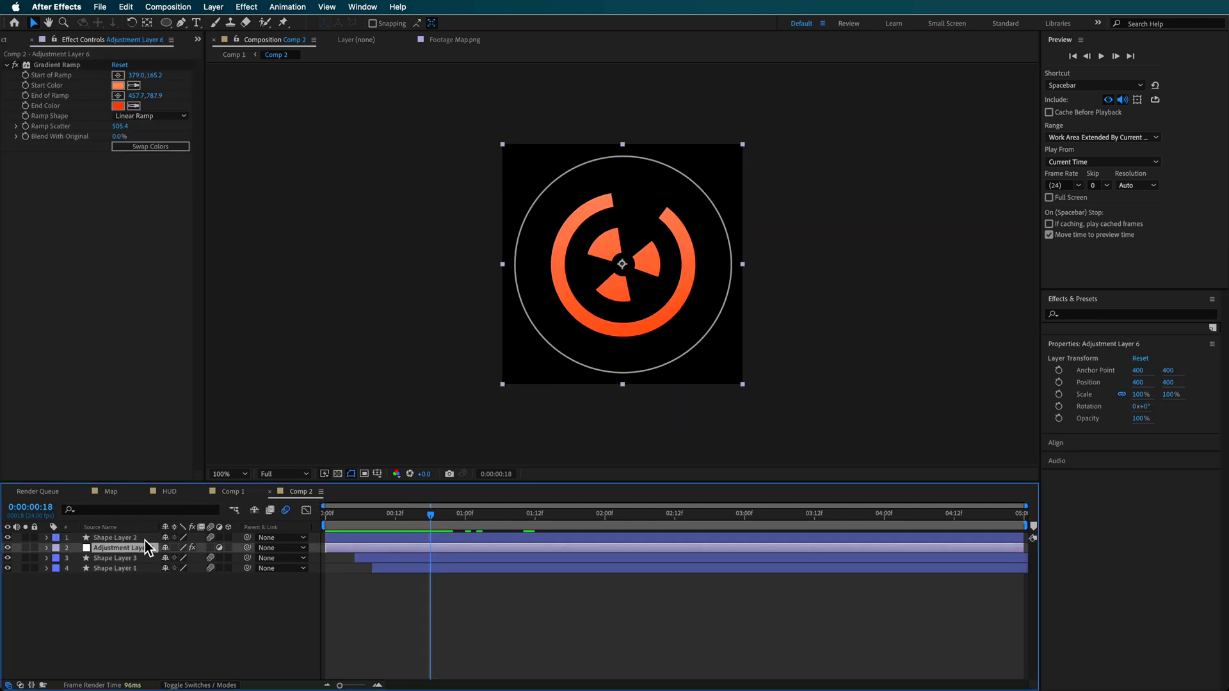
click(231, 493)
key(space)
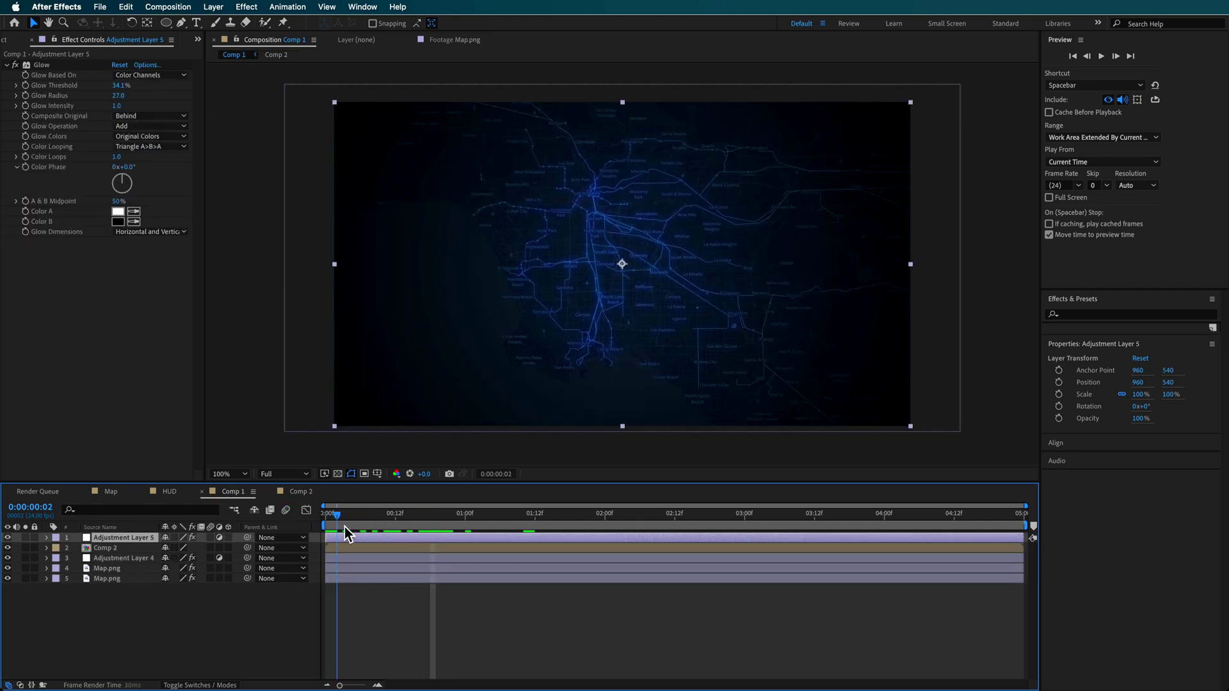
- Scale the target to 19.5%, animate its Position with keyframes at 0:00, about frame 17 and 0:00:01:10, ending at 856, 300, and preview it
click(105, 548)
key(alt+shift+p)
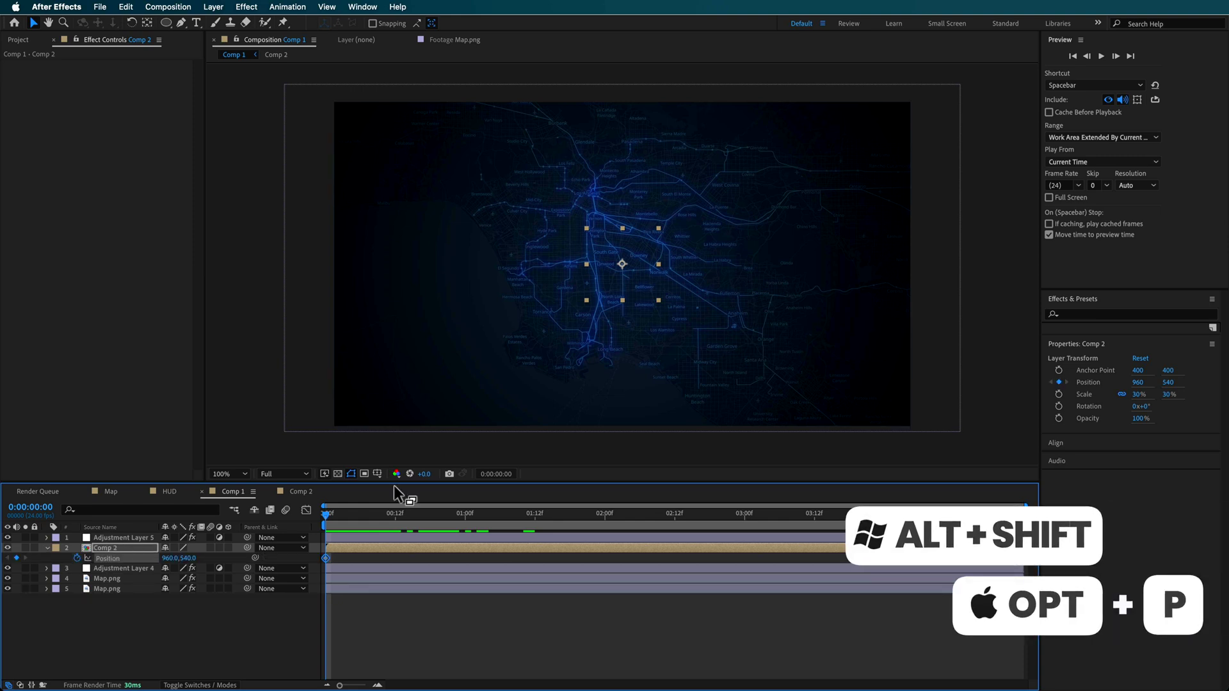
drag(340, 516, 425, 516)
drag(627, 267, 535, 220)
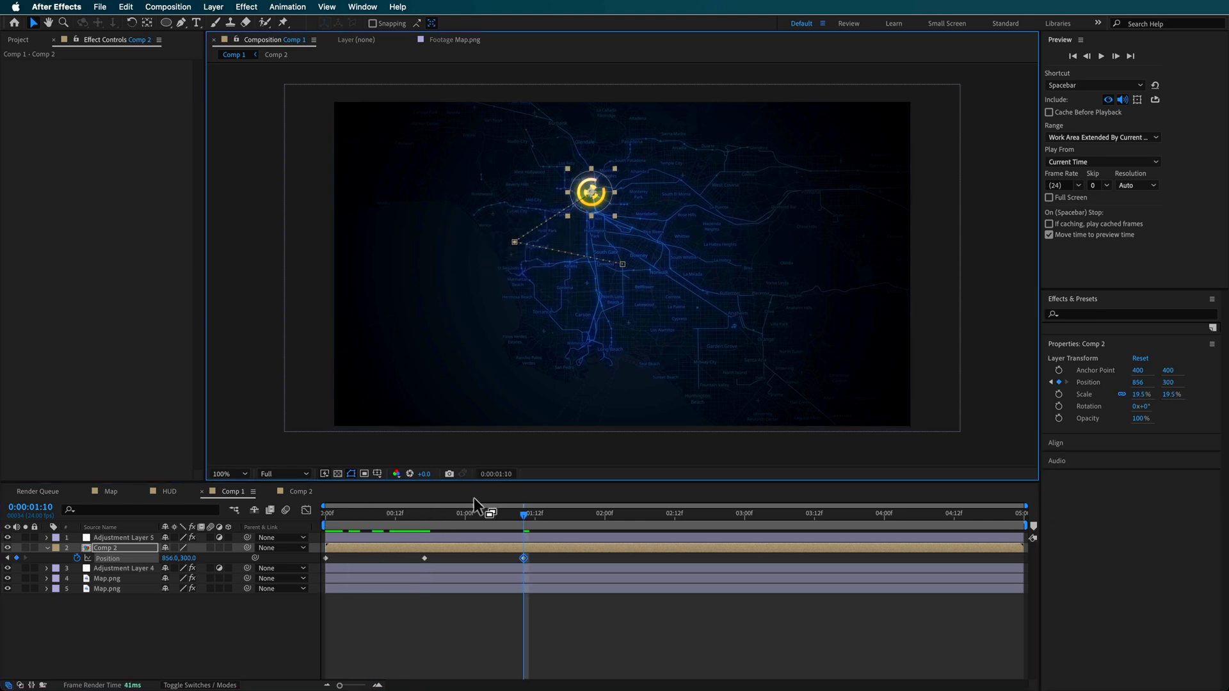
click(495, 520)
key(space)
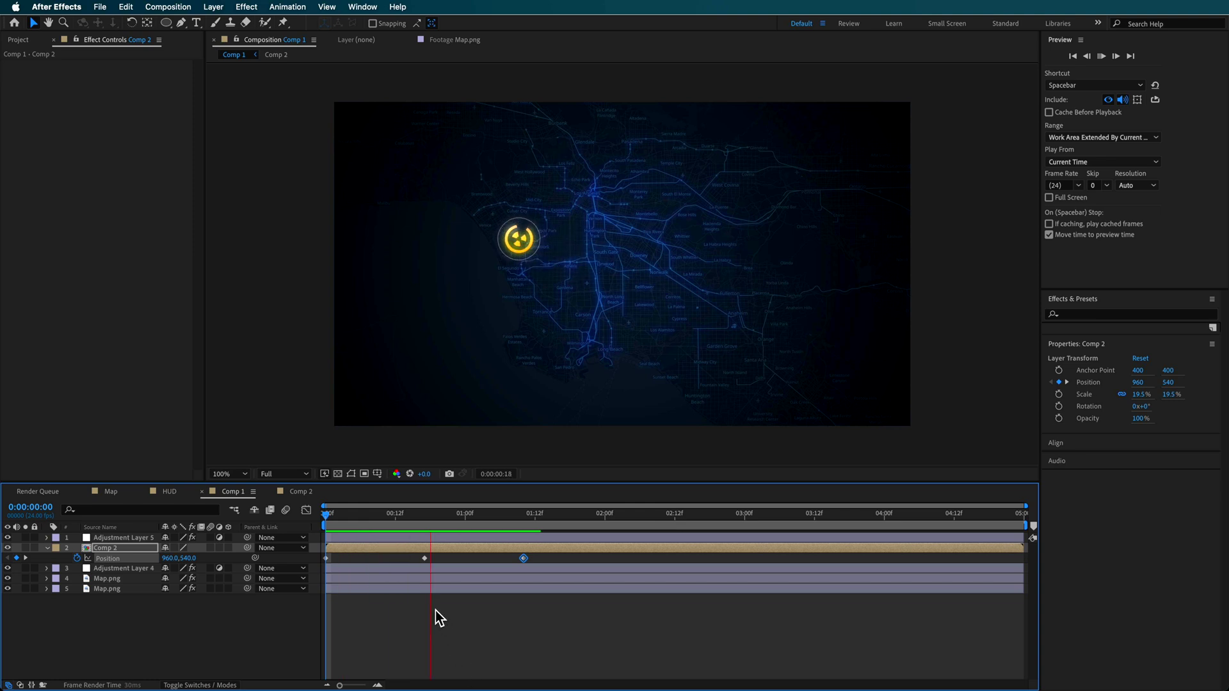
key(space)
- Apply Easy Ease to all three of the target's Position keyframes and scrub through the motion
drag(505, 531, 331, 532)
drag(545, 563, 358, 574)
right_click(325, 559)
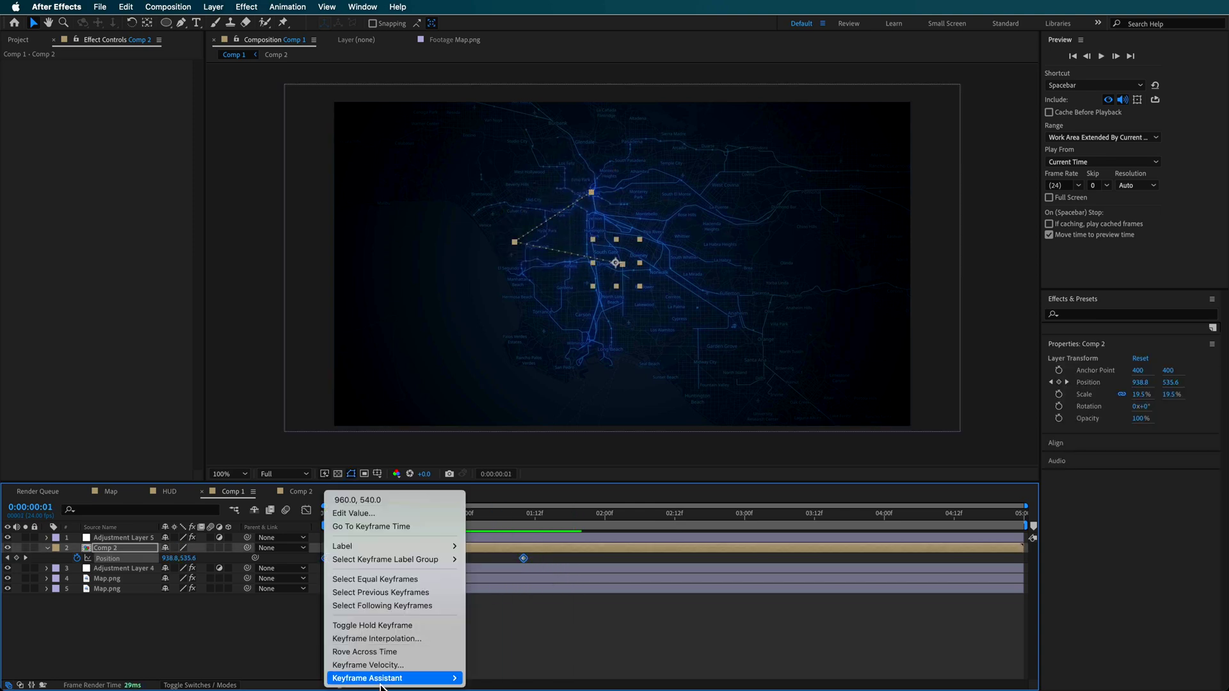
mouse_move(448, 678)
click(489, 599)
drag(367, 518, 521, 529)
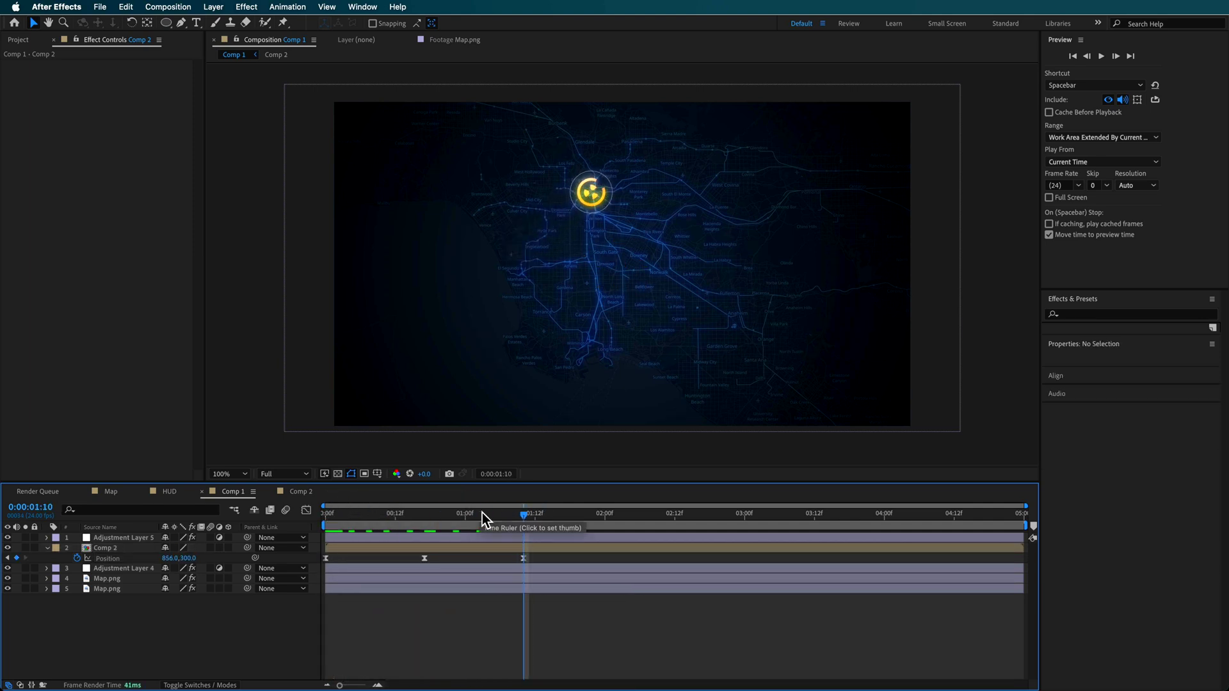
- Examine the Los Angeles label and its layers in the finished Map composition for reference
click(111, 491)
drag(446, 525, 650, 534)
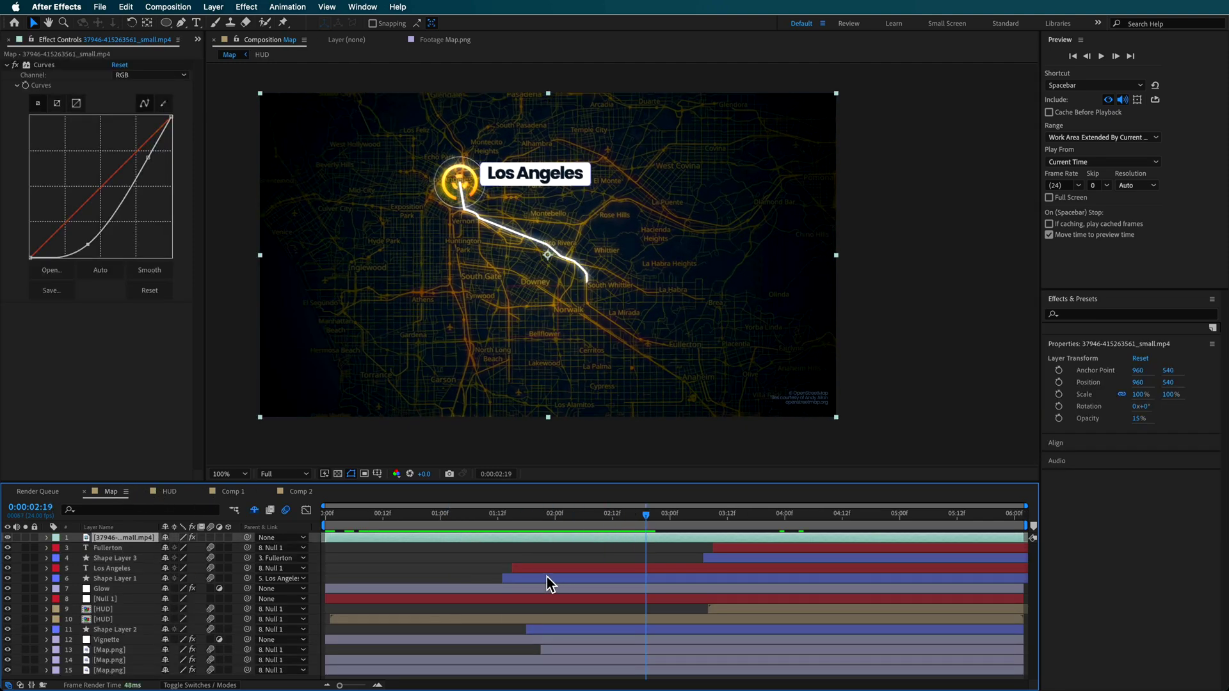
click(533, 563)
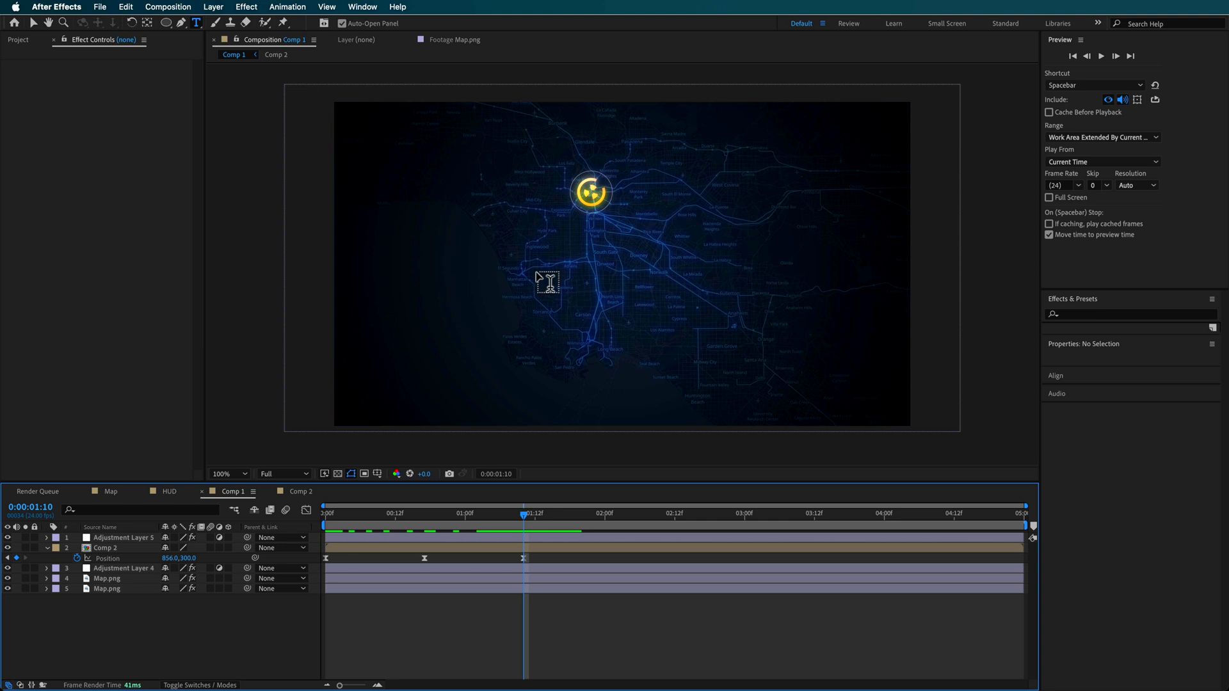
- Add the text "Los Angeles" in dark 50 px Poppins ExtraBold beside the target's final position in Comp 1
drag(593, 163, 756, 201)
text(Los Angeles)
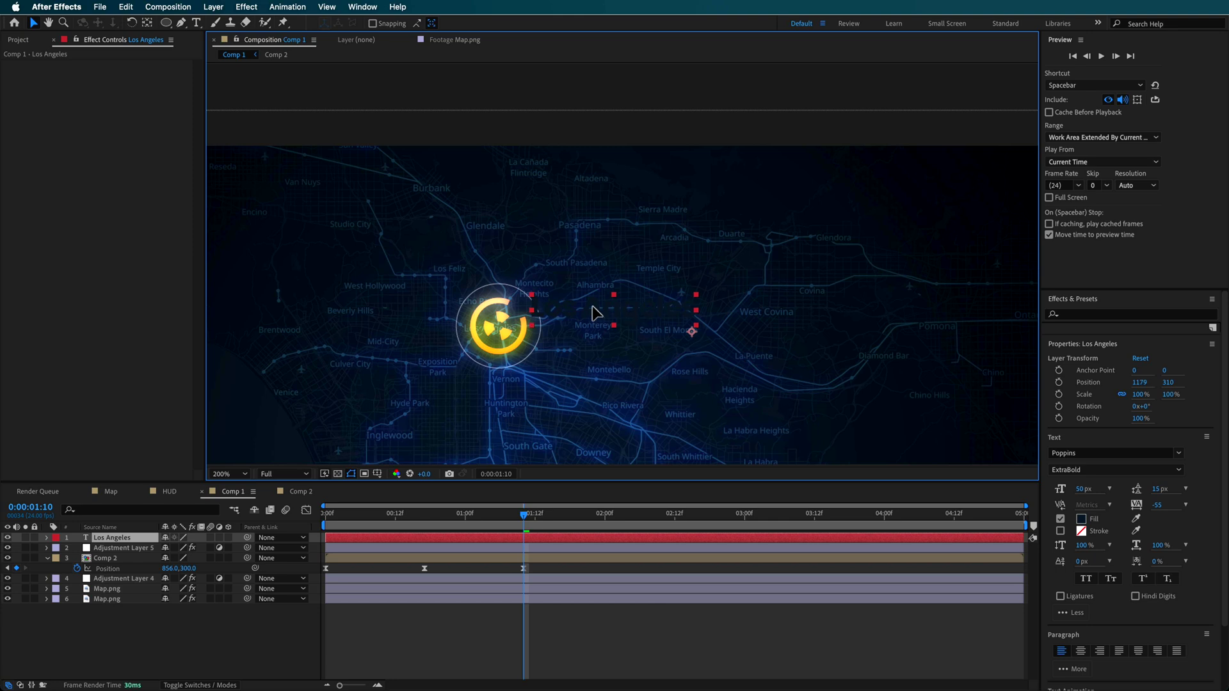
click(125, 618)
- Draw a white (FFFFFF) rounded rectangle with 0 px stroke over the Los Angeles text, about 283 by 59 px
drag(166, 22, 210, 37)
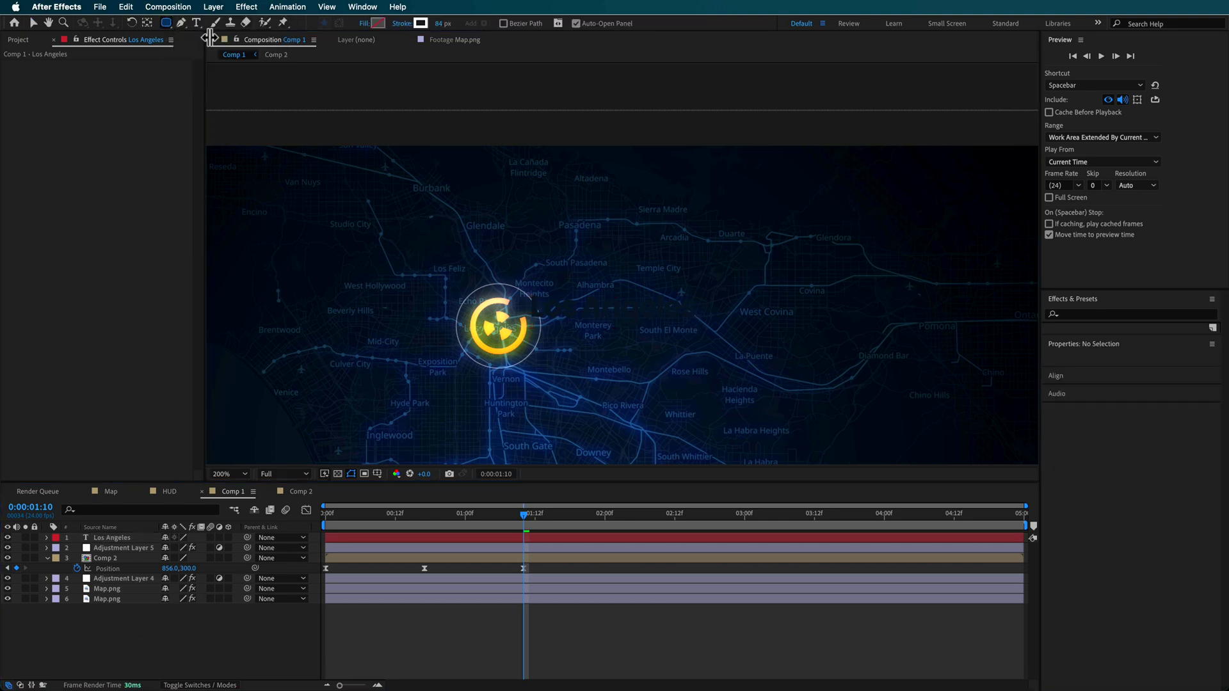
click(377, 24)
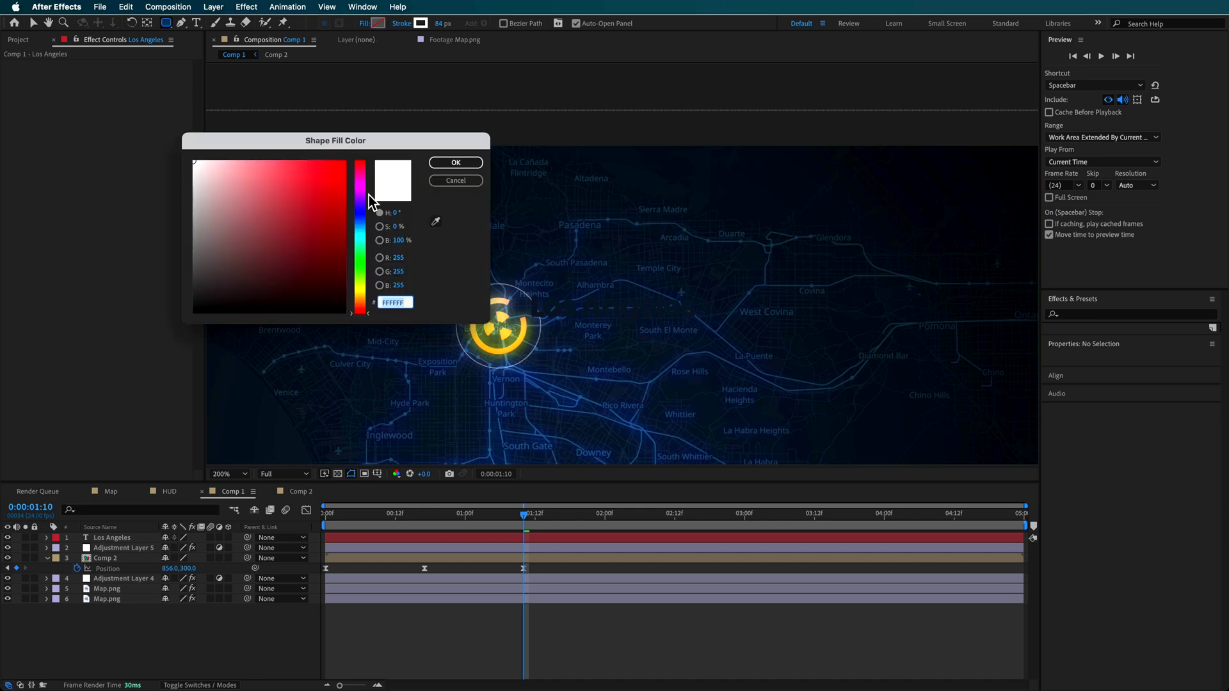
click(159, 143)
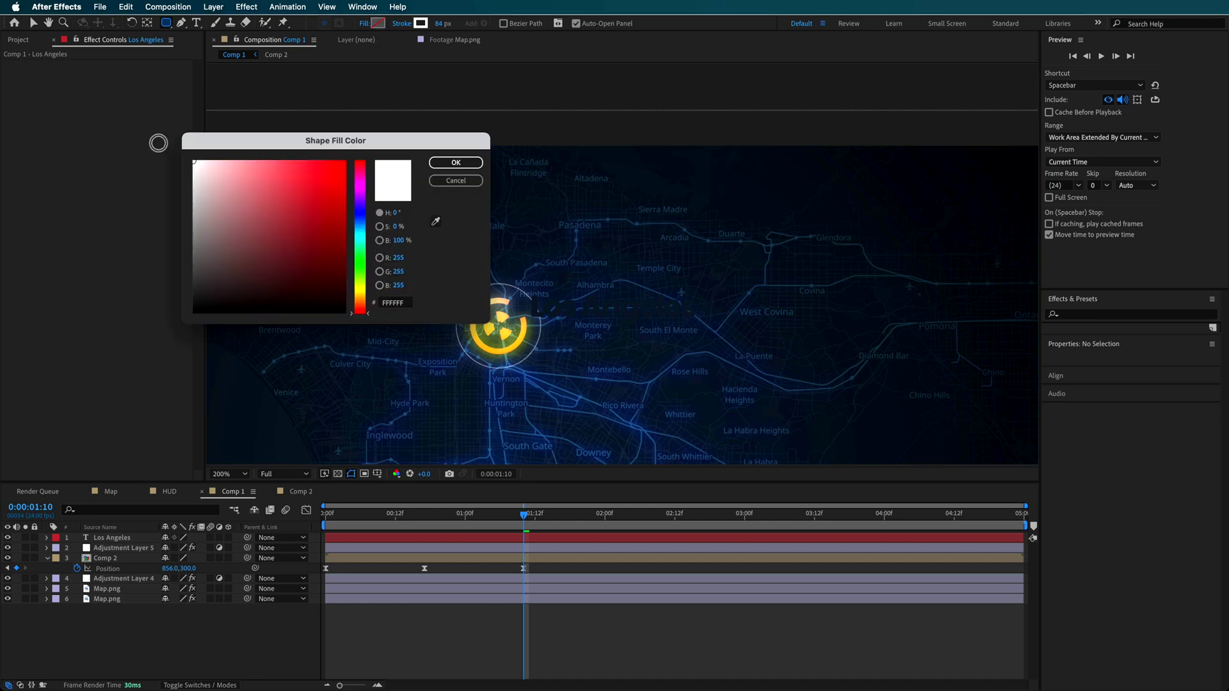
click(450, 164)
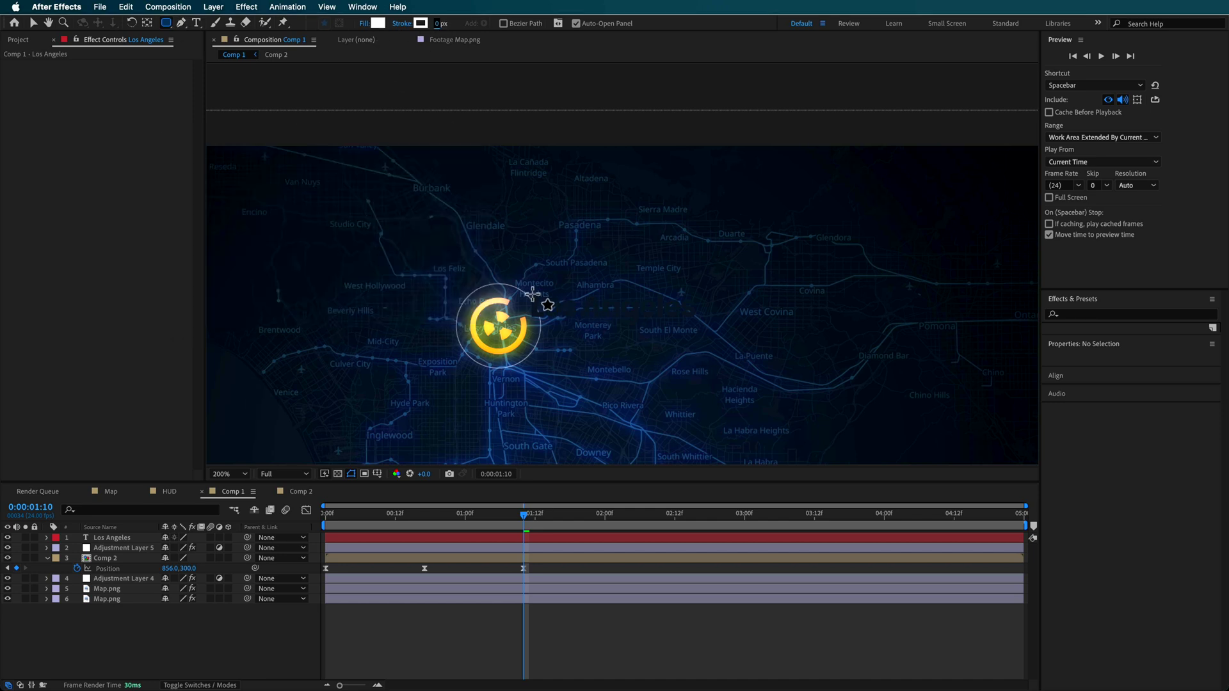
drag(527, 294, 698, 329)
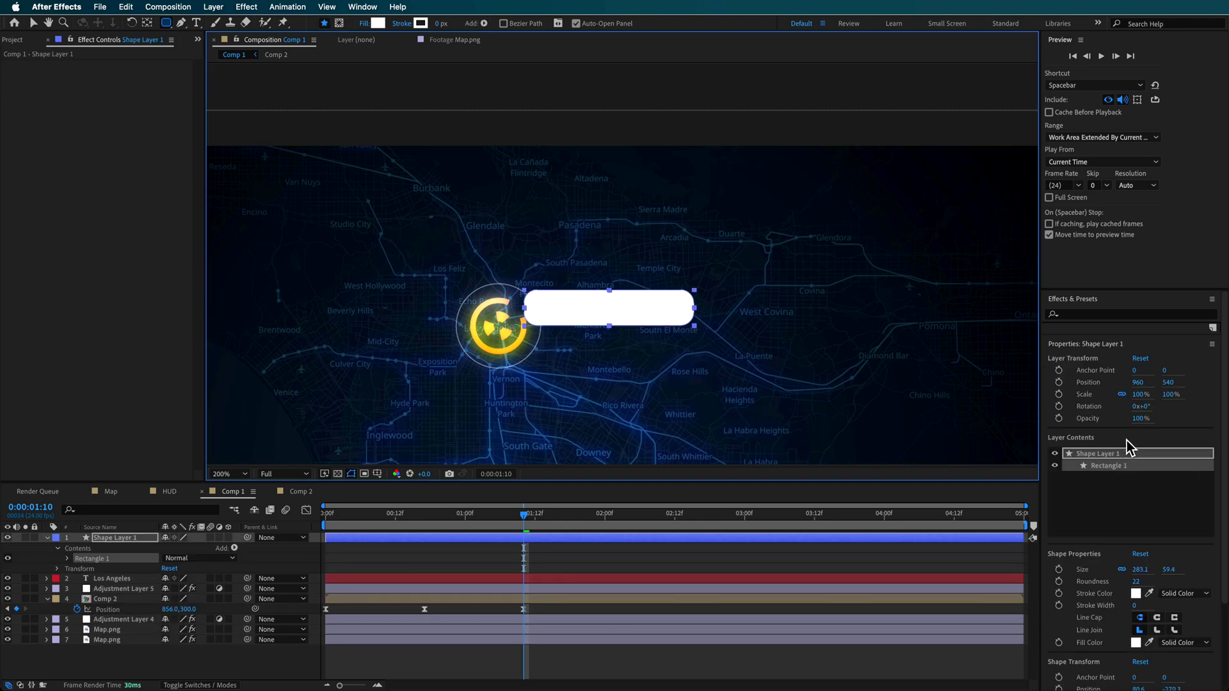
- Set the rectangle's Roundness to 9 and place its shape layer beneath the Los Angeles text layer
scroll(1128, 446, down, 4)
drag(1139, 479, 1133, 476)
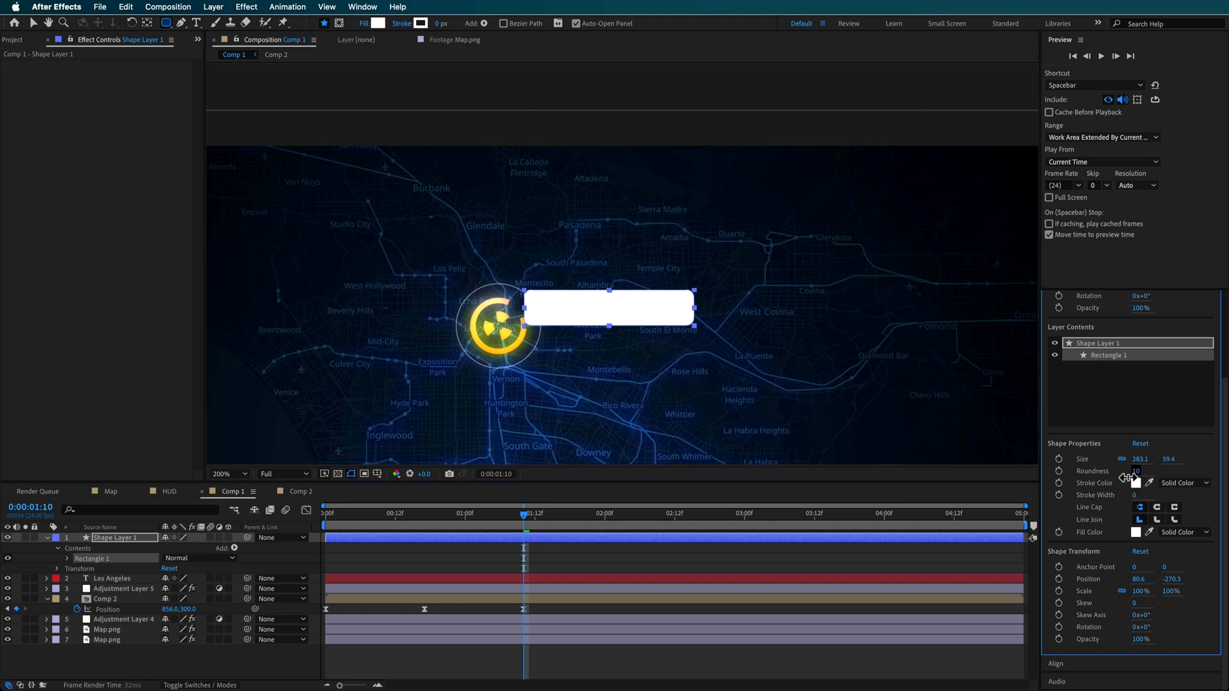
click(396, 566)
key(v)
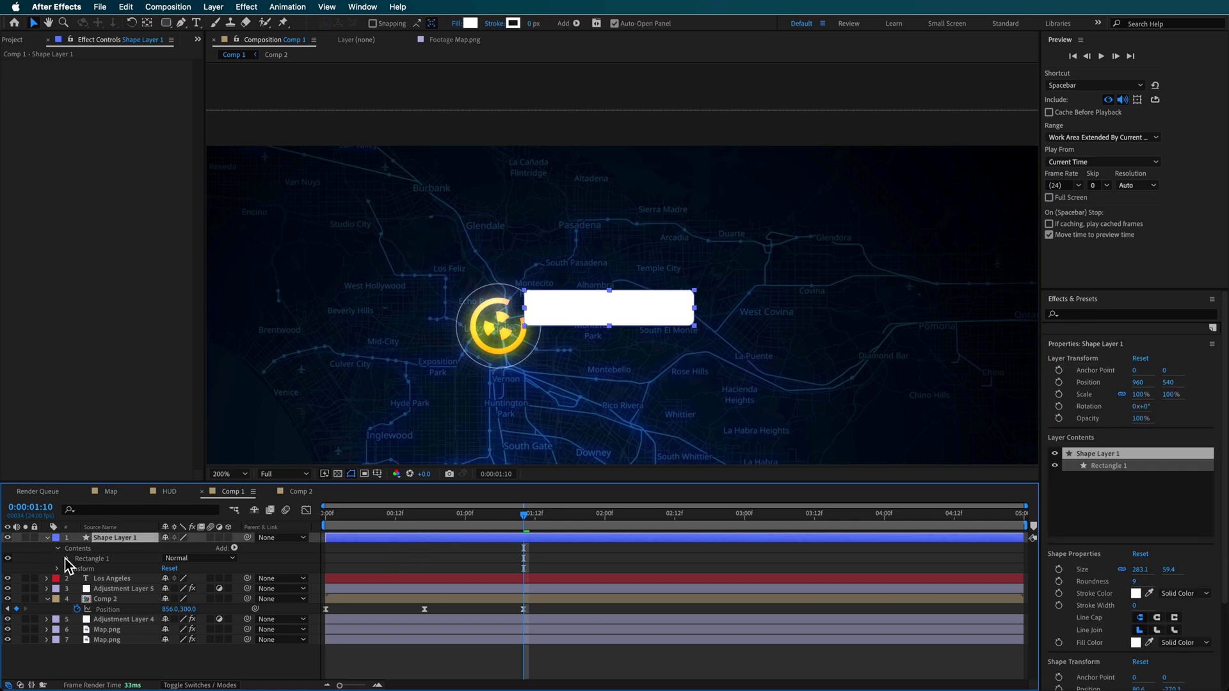
drag(110, 548, 114, 583)
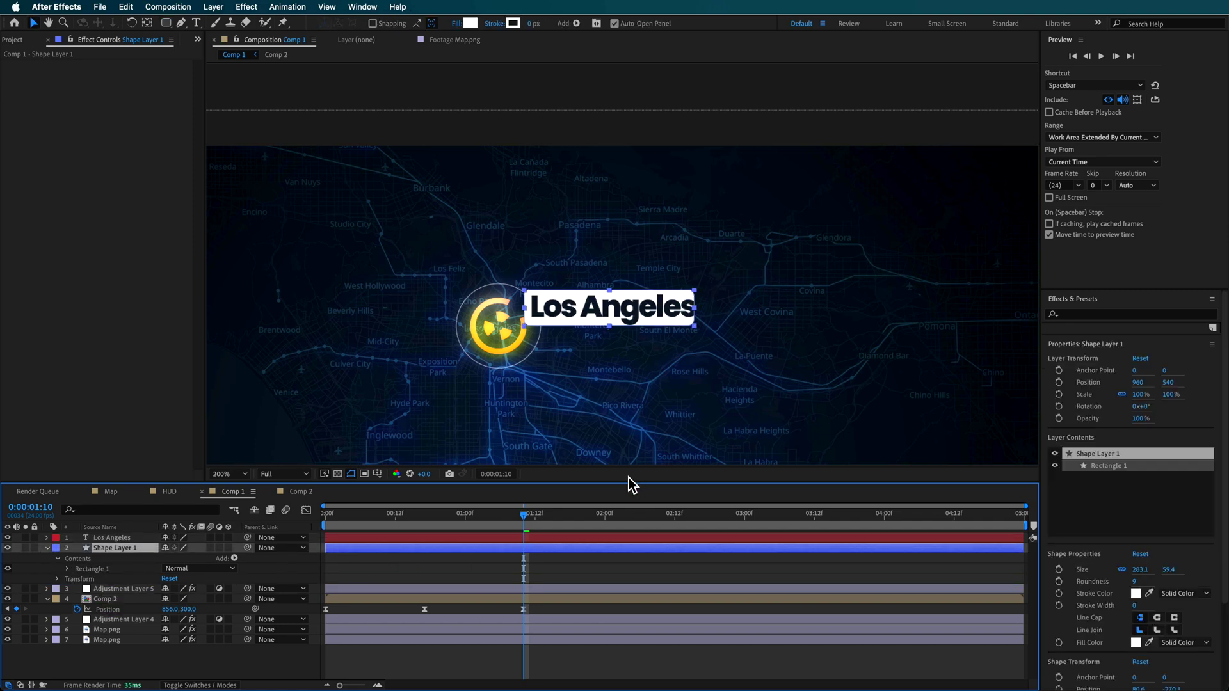
key(F2)
- Widen the white rectangle on both sides and center it behind the Los Angeles text
click(647, 302)
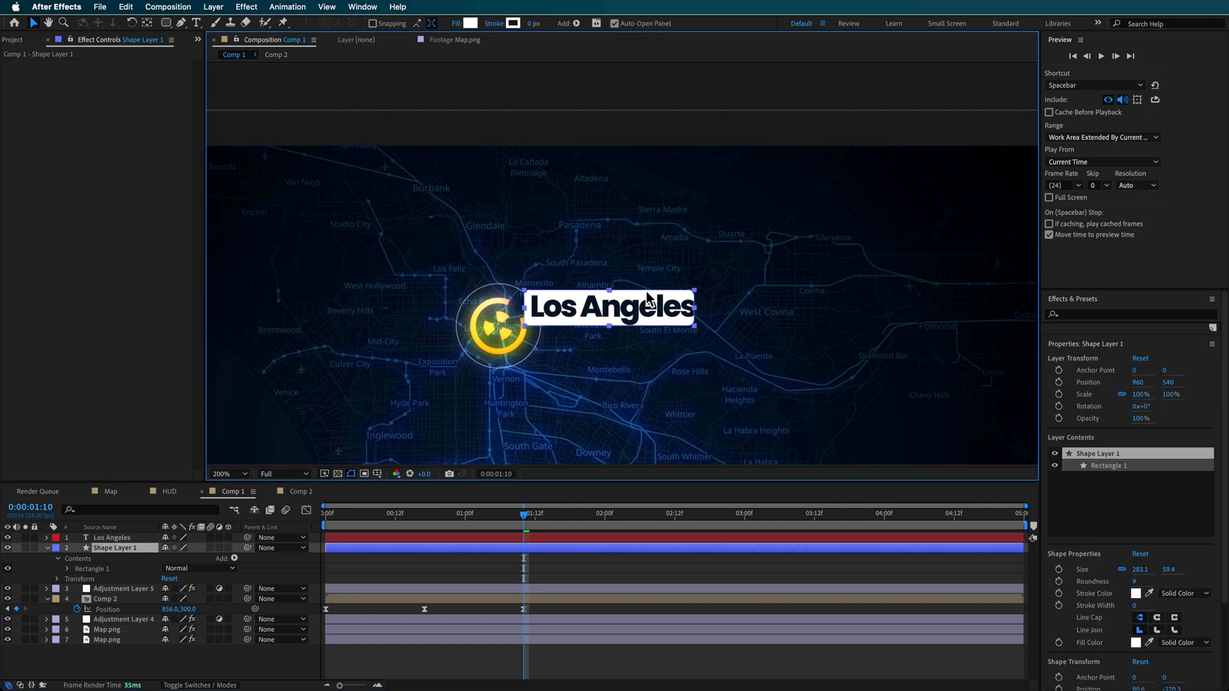
click(67, 569)
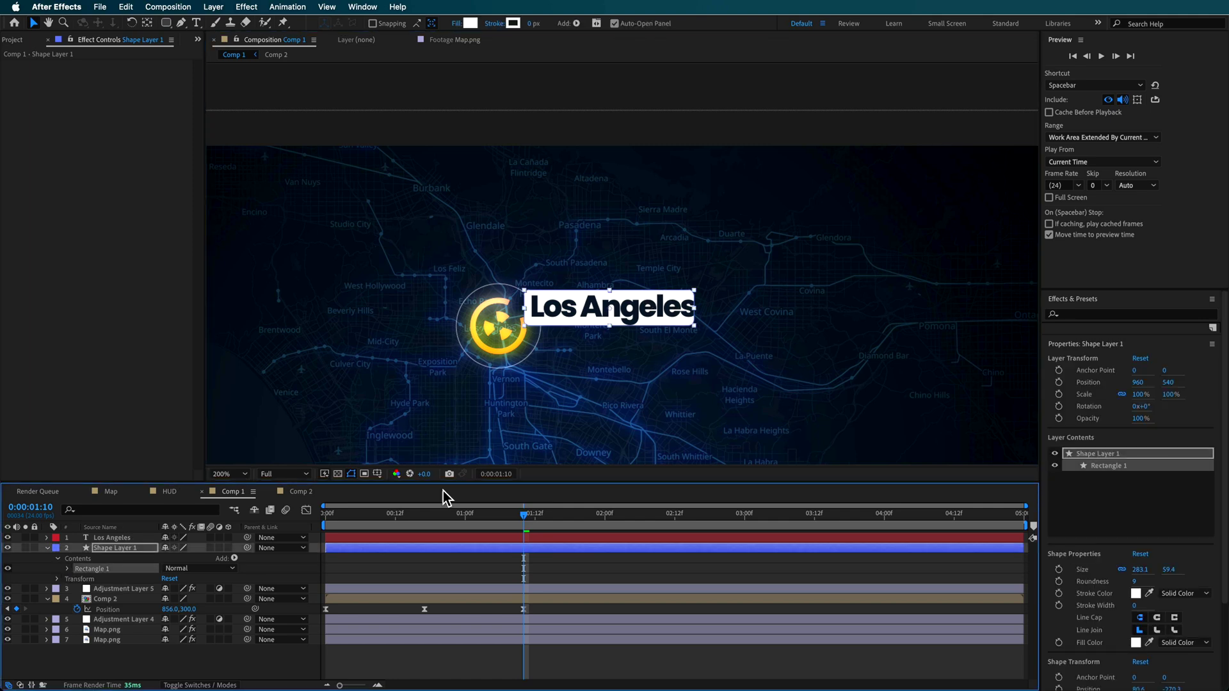
drag(697, 311, 704, 313)
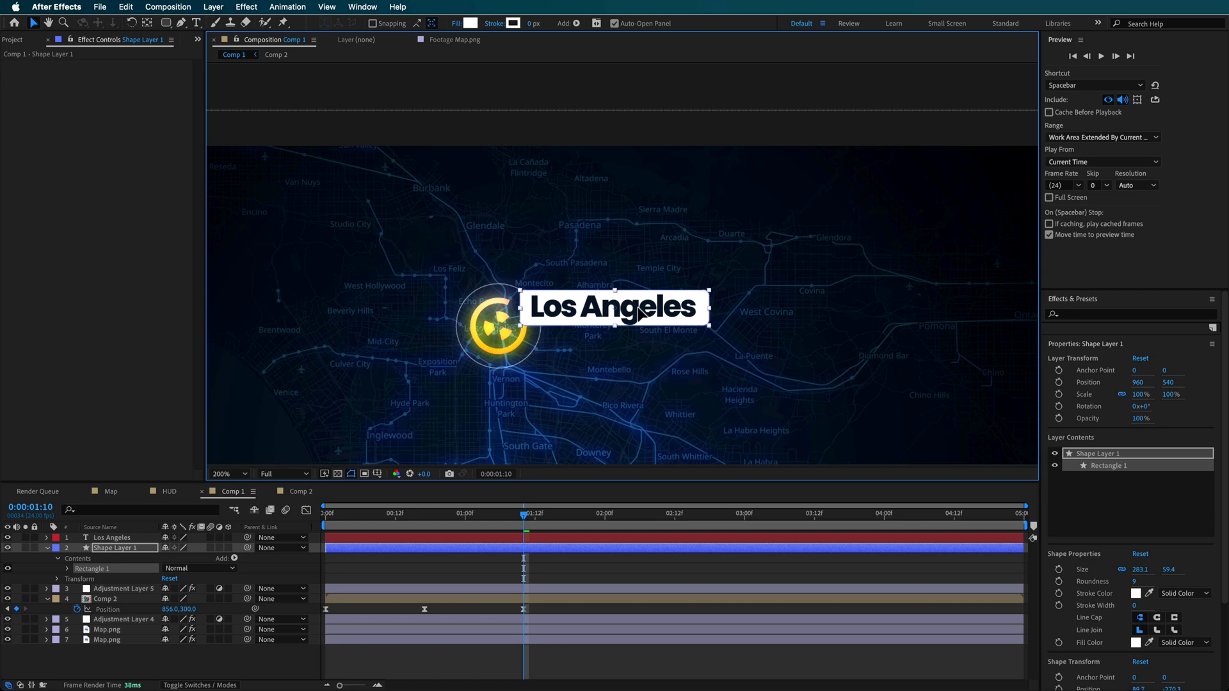
drag(638, 307, 638, 308)
- Apply the Typewriter animation preset to the Los Angeles text, starting at 0:00:00:00
drag(395, 516, 464, 524)
click(351, 539)
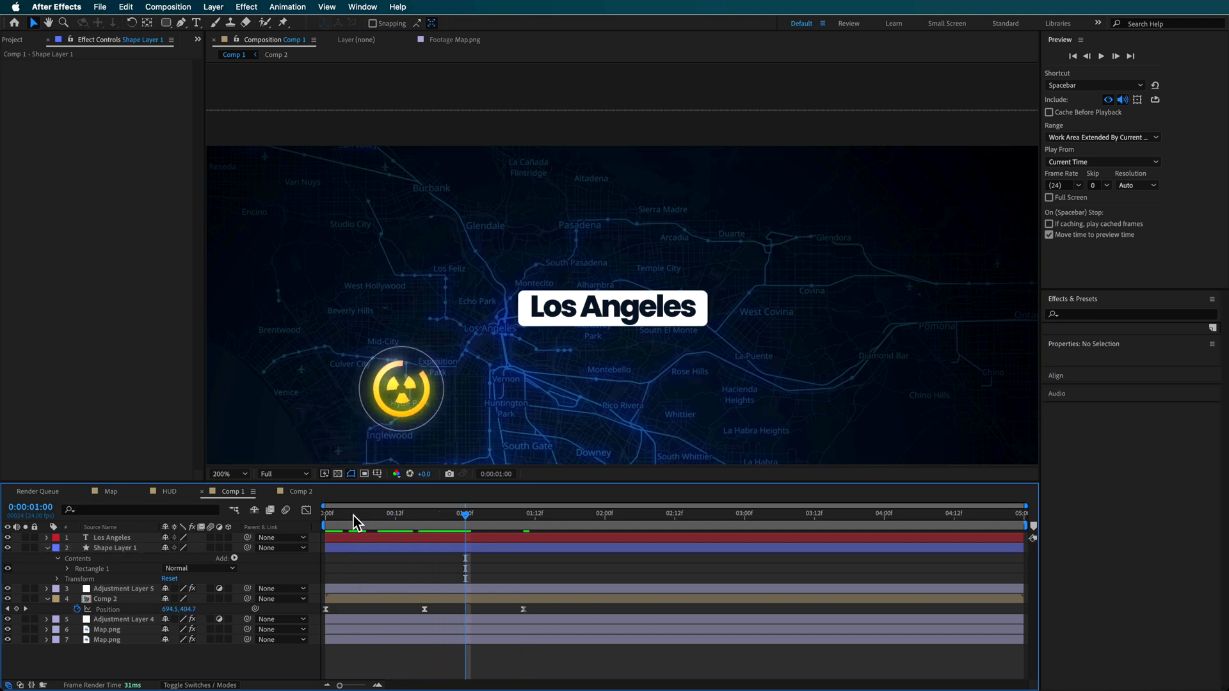
click(330, 519)
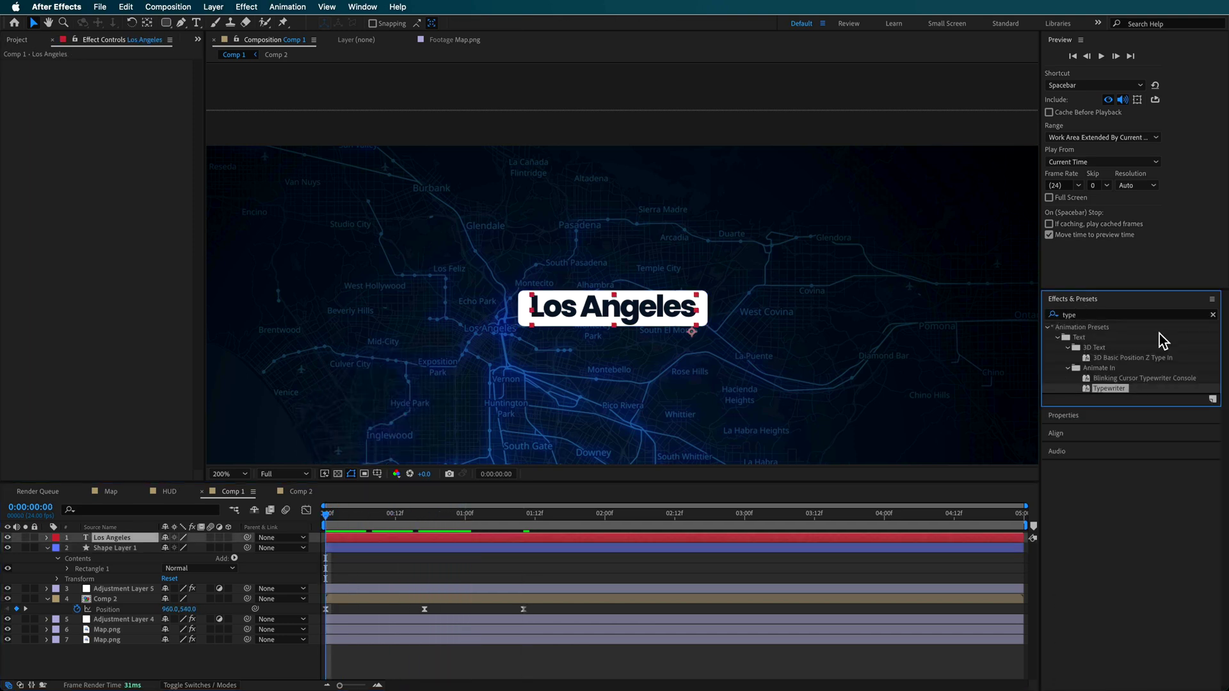
drag(1115, 393, 413, 516)
- Shorten the Typewriter animation to end at about frame 17, apply Easy Ease to both Start keyframes, and check the timing
key(u)
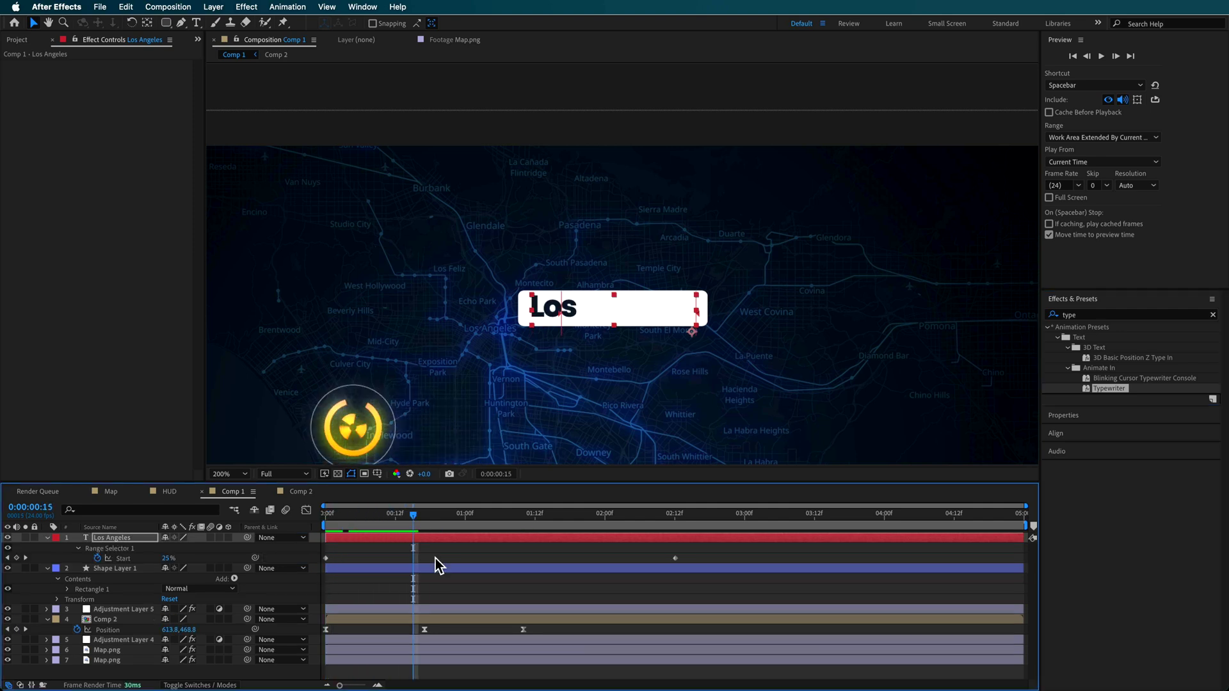
drag(676, 558, 328, 566)
right_click(327, 560)
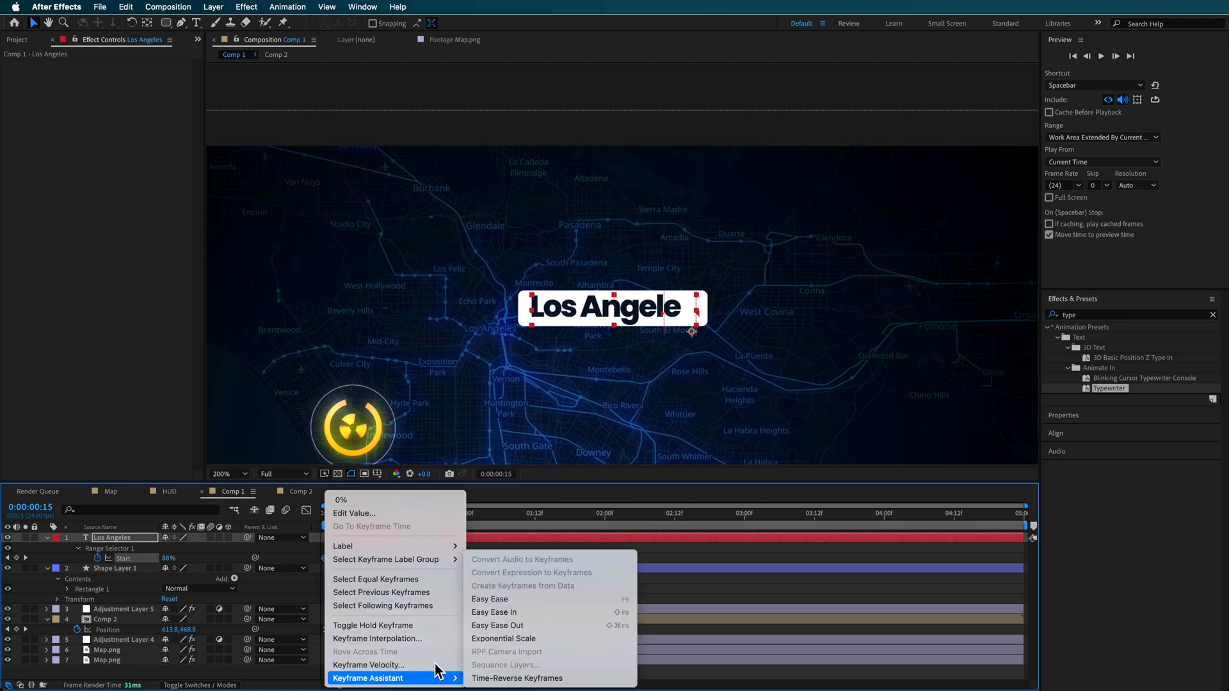
click(502, 593)
drag(416, 529, 441, 546)
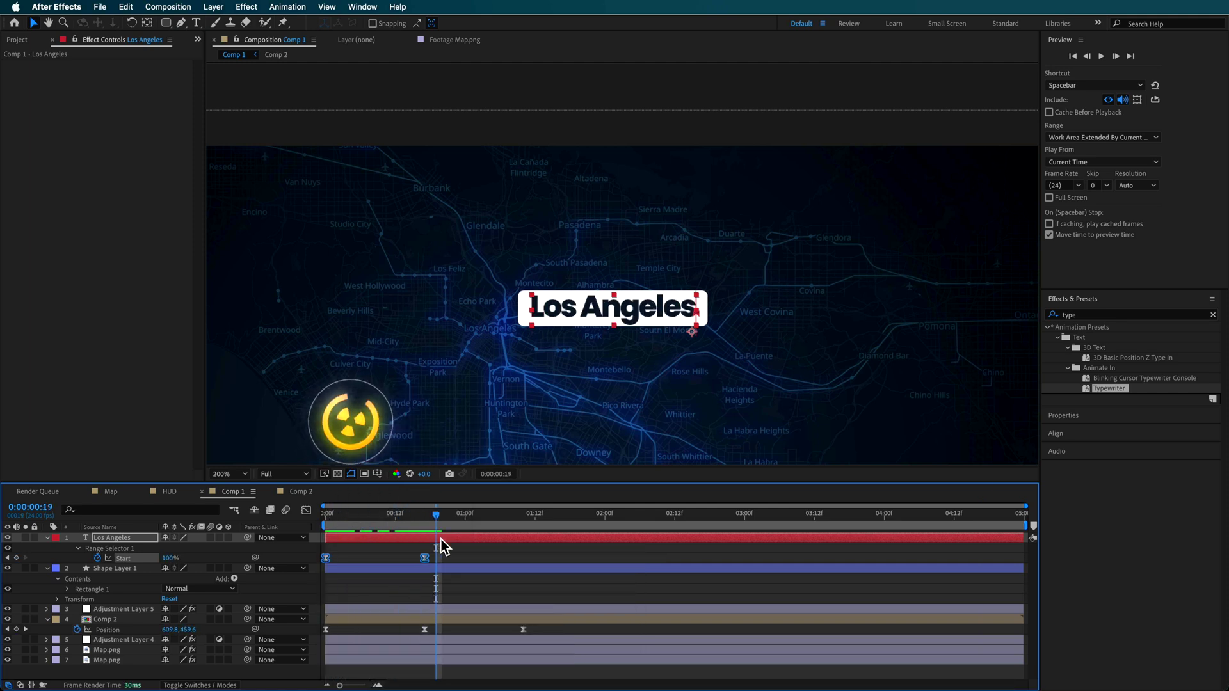
- Unlink the Scale proportions of Shape Layer 1 and set a Scale keyframe at 0:00:00:00
click(461, 568)
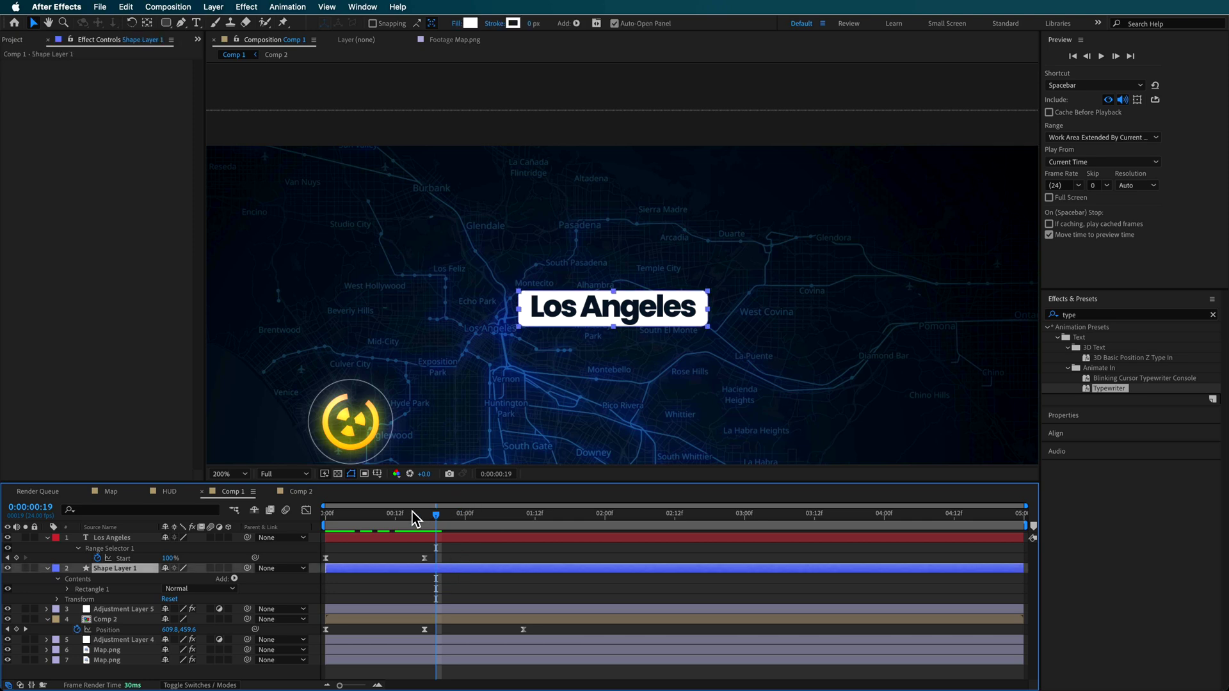
drag(415, 518, 327, 528)
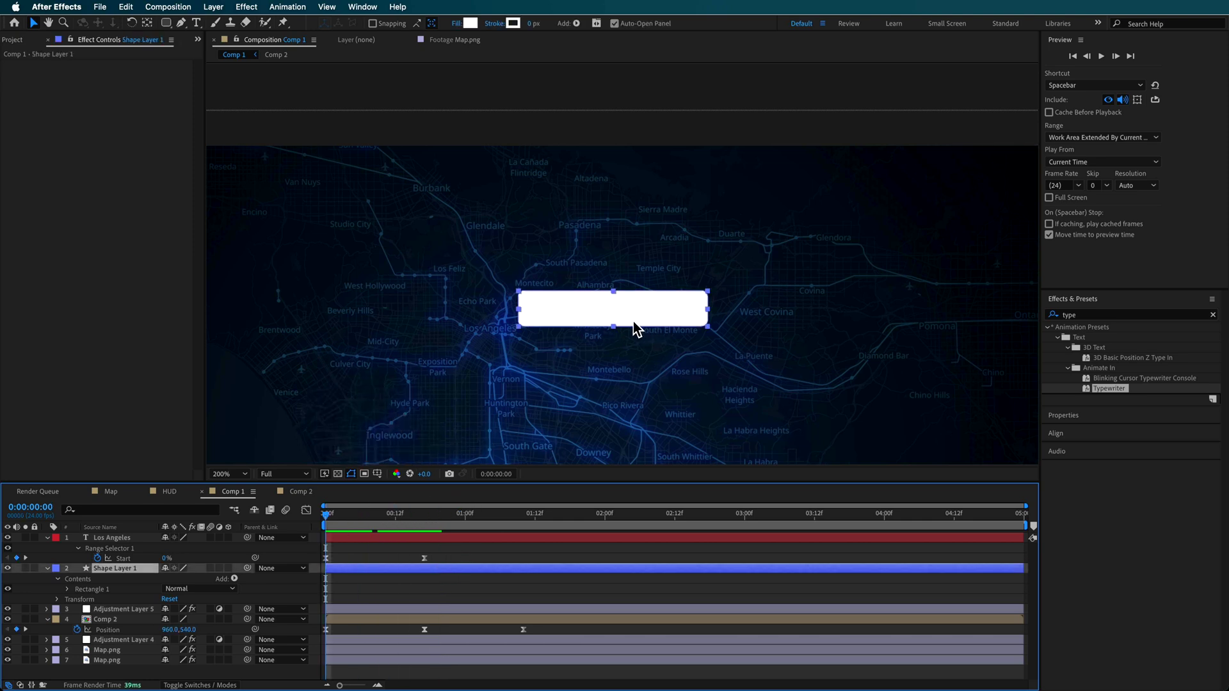
key(s)
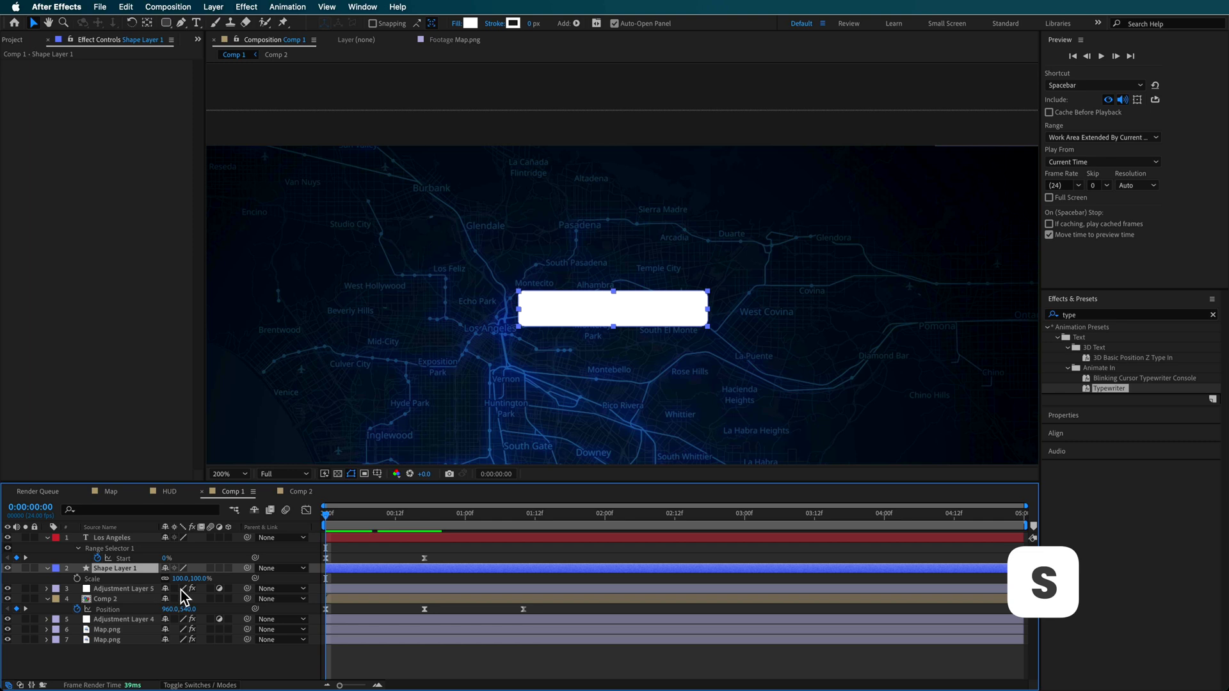
mouse_move(181, 579)
mouse_down()
mouse_move(144, 581)
mouse_move(206, 584)
mouse_move(192, 583)
mouse_up()
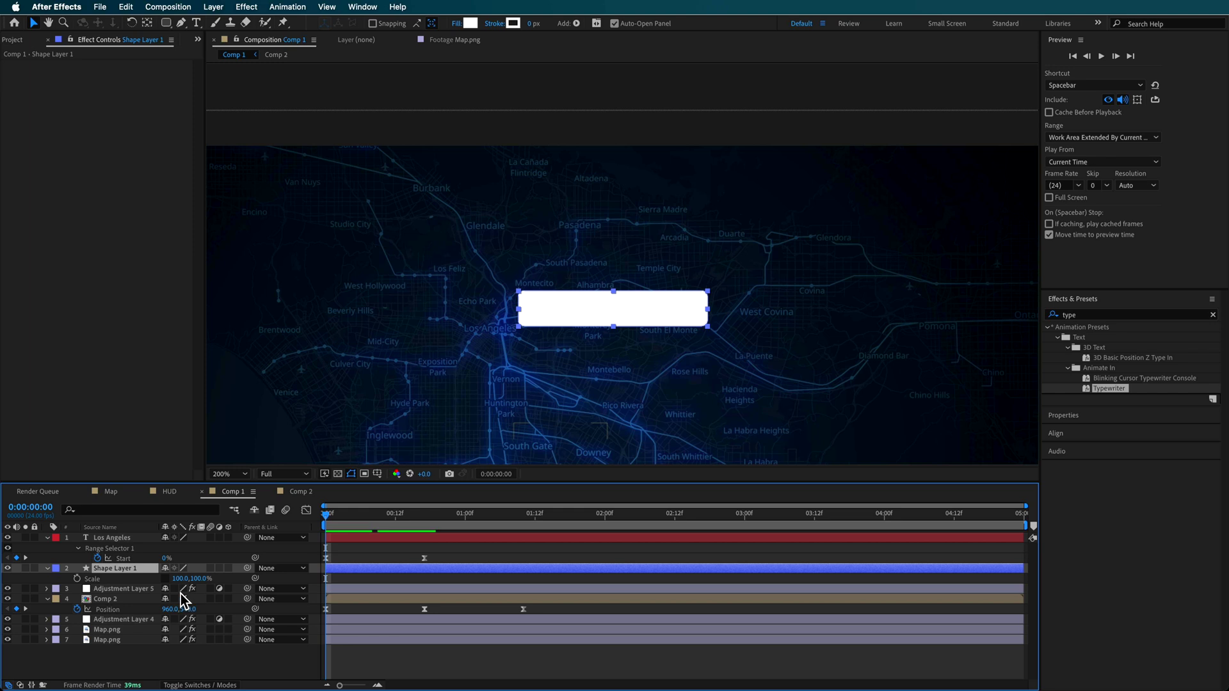
click(77, 579)
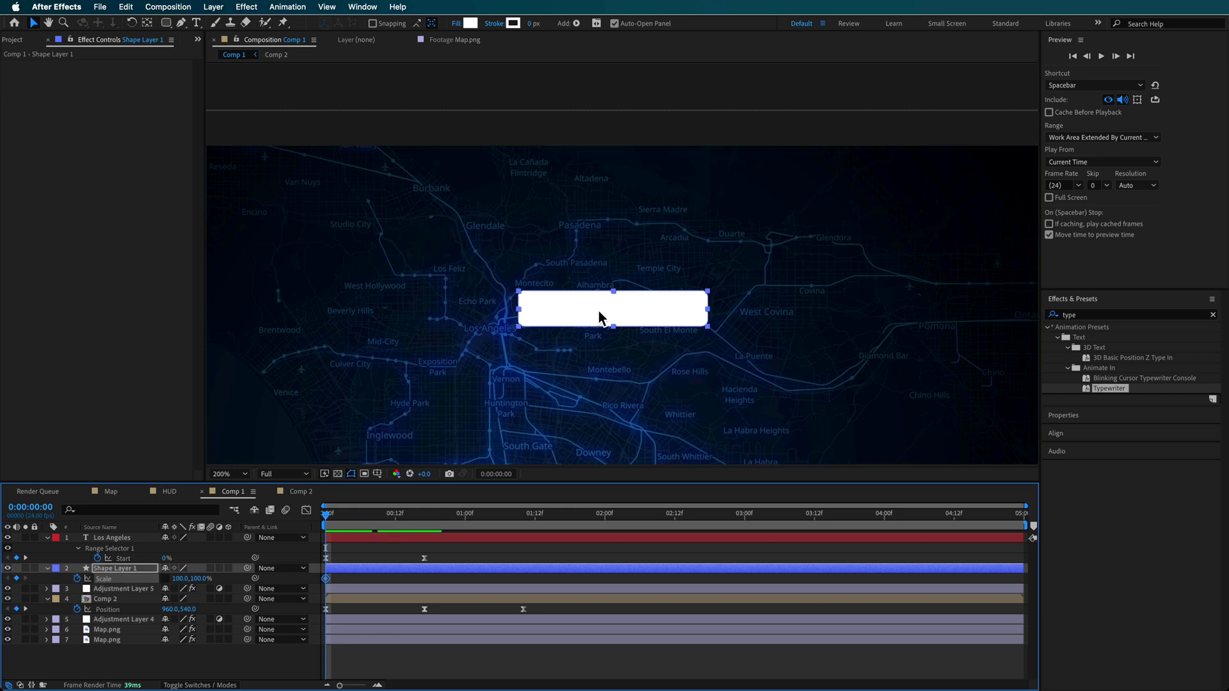
- Move the white rectangle's anchor point to the middle of its left edge
key(h)
drag(622, 349, 657, 270)
key(y)
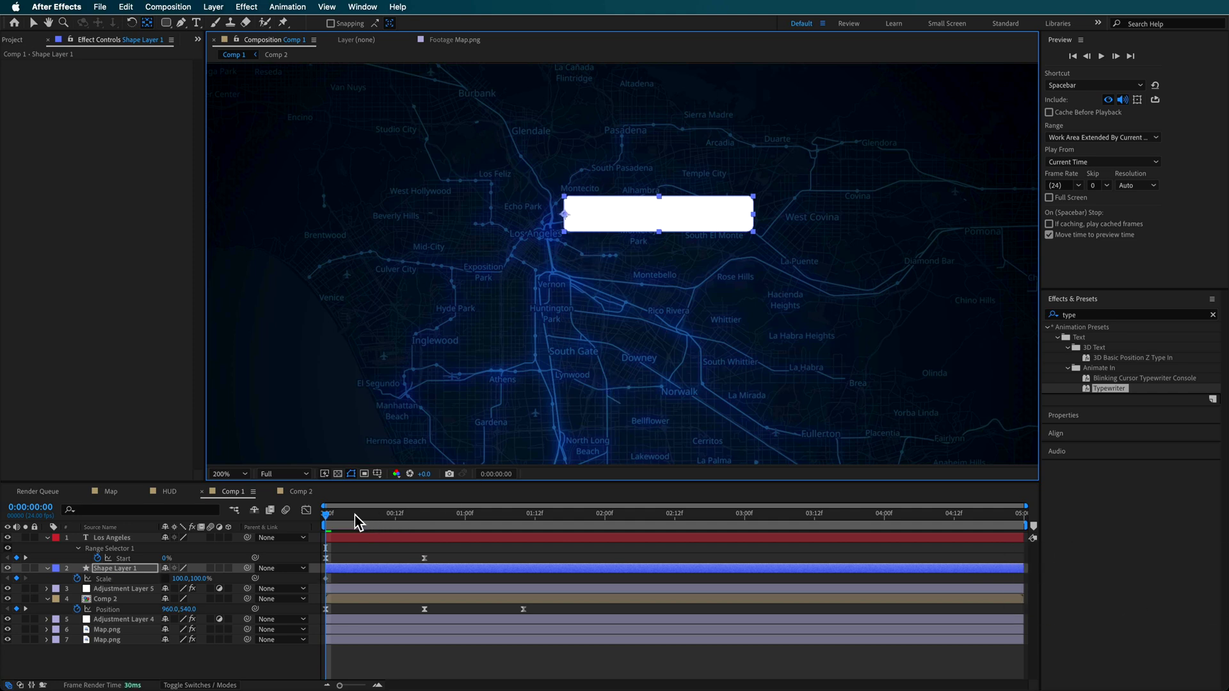
- Keyframe the rectangle's Scale at 100% around frame 17 and its horizontal Scale at 0% on the first frame, and preview the reveal
key(s)
key(s)
drag(345, 520, 421, 524)
click(181, 579)
click(16, 580)
click(7, 579)
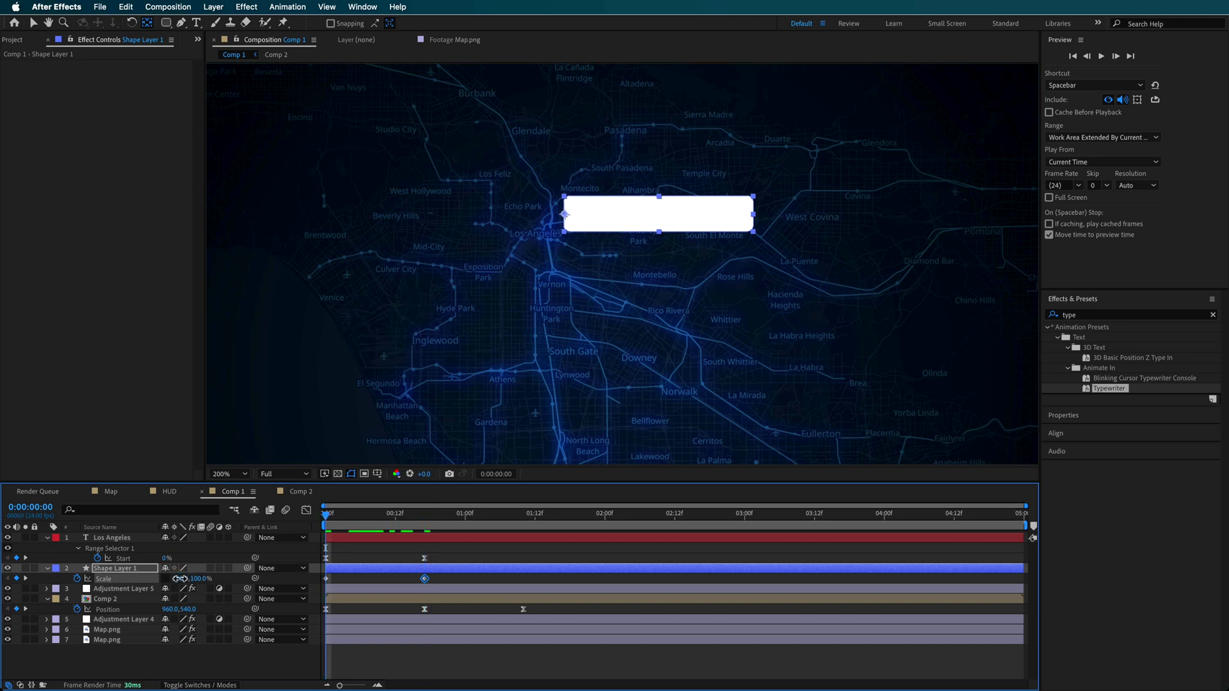
drag(178, 579, 123, 583)
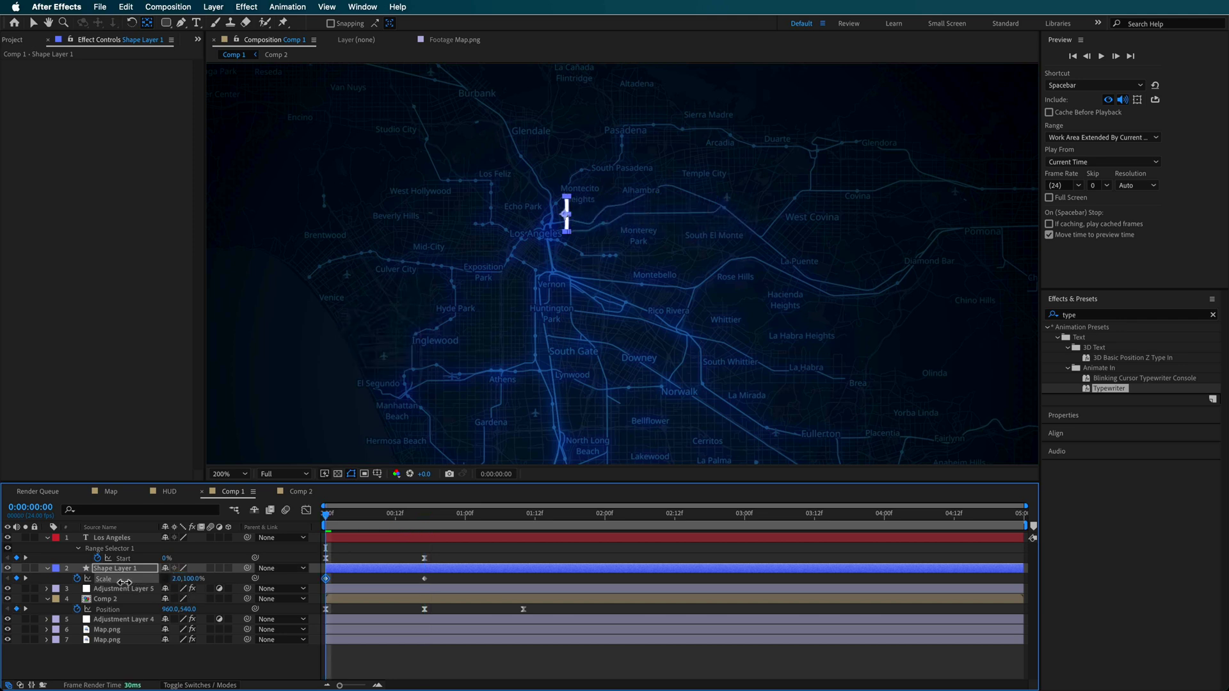
click(180, 579)
text(0)
key(Return)
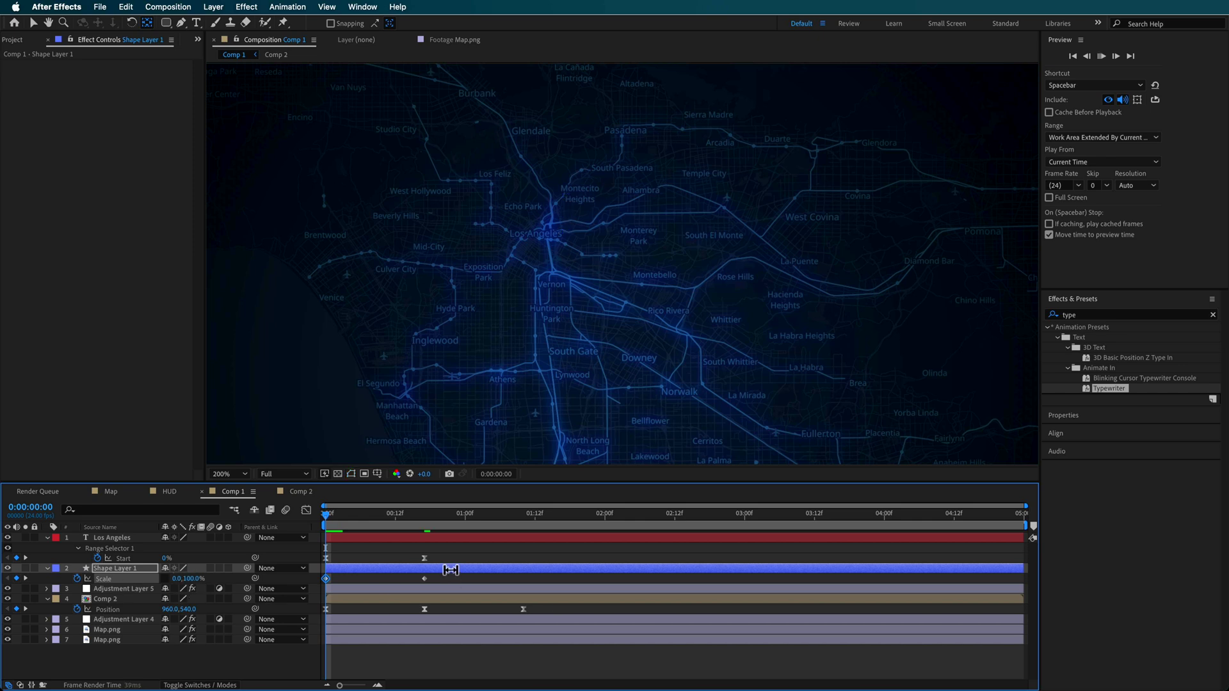
key(space)
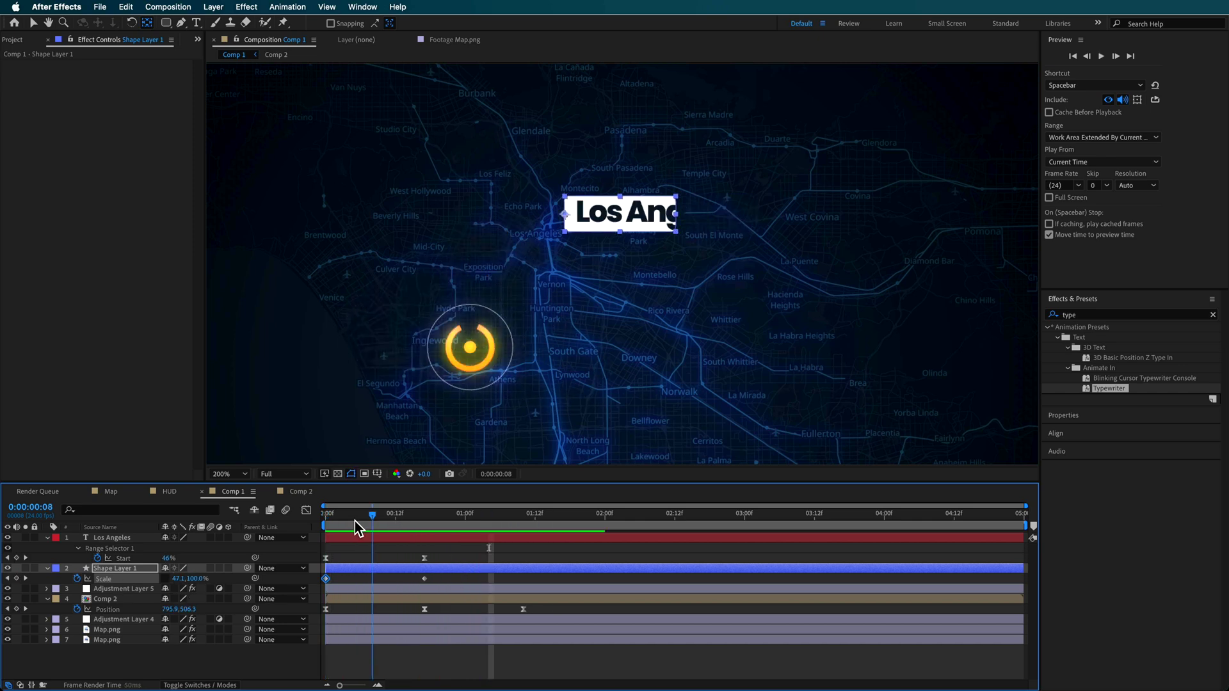
key(space)
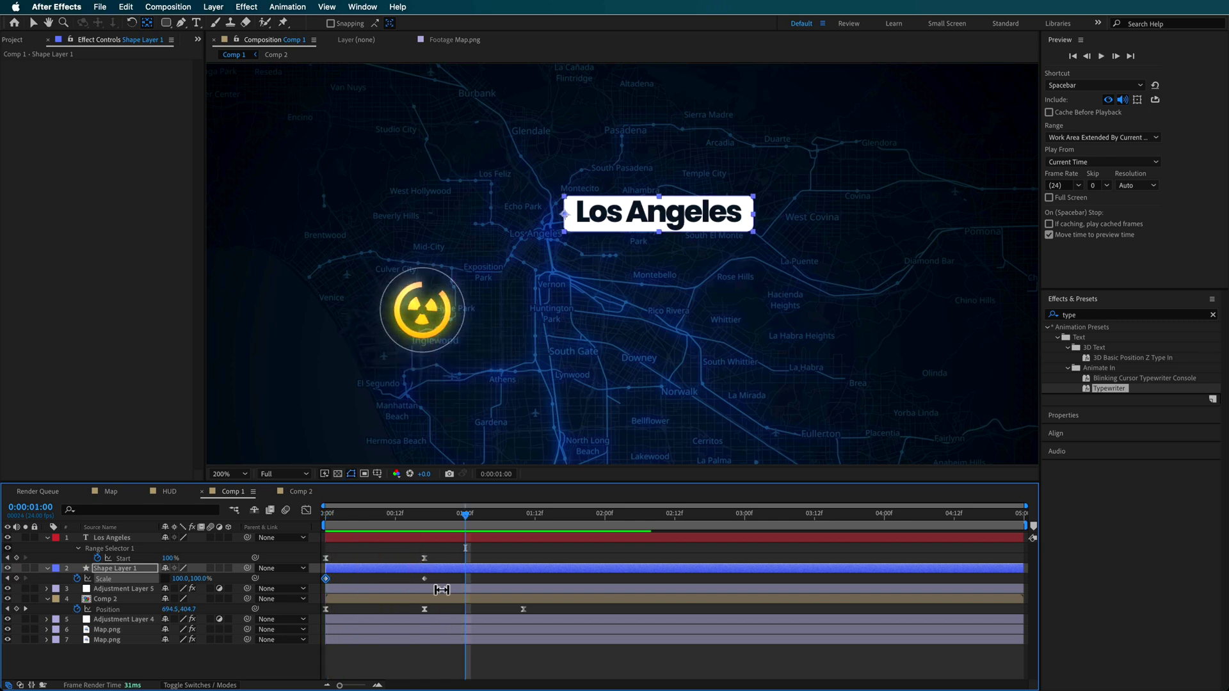
- Apply Easy Ease to the rectangle's Scale keyframes and pull the ending one back to about frame 13, checking the playback
right_click(325, 581)
mouse_move(371, 660)
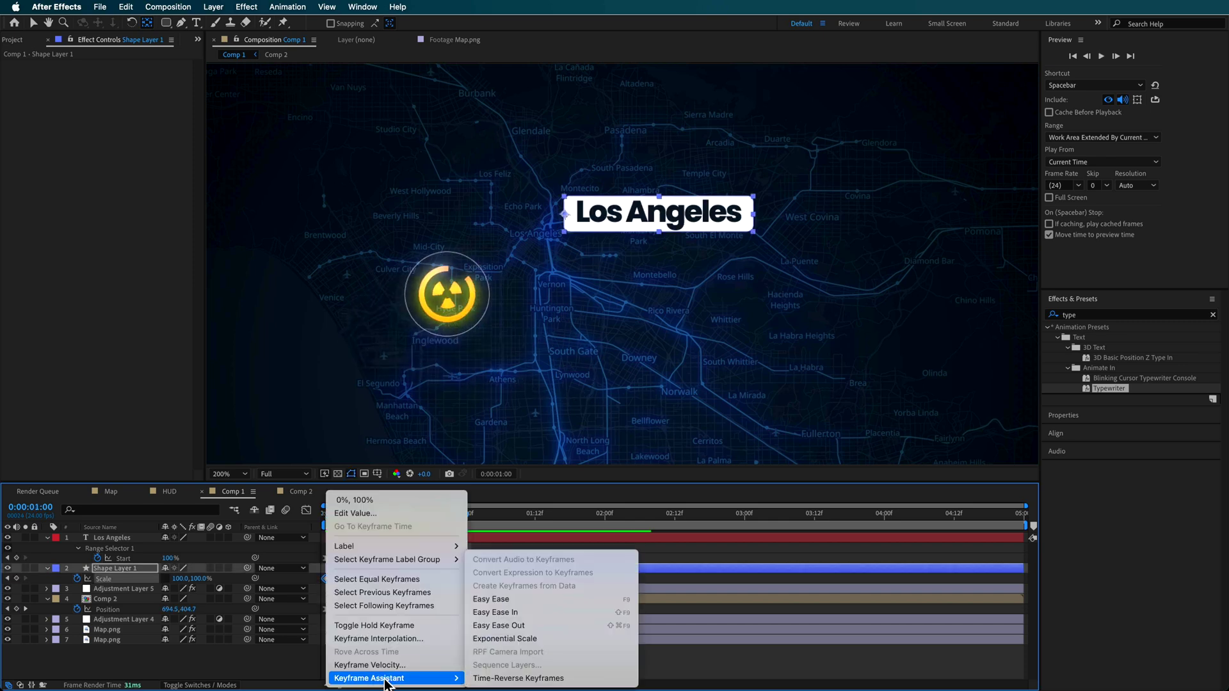
click(484, 584)
click(438, 583)
drag(425, 580, 413, 586)
key(Home)
key(space)
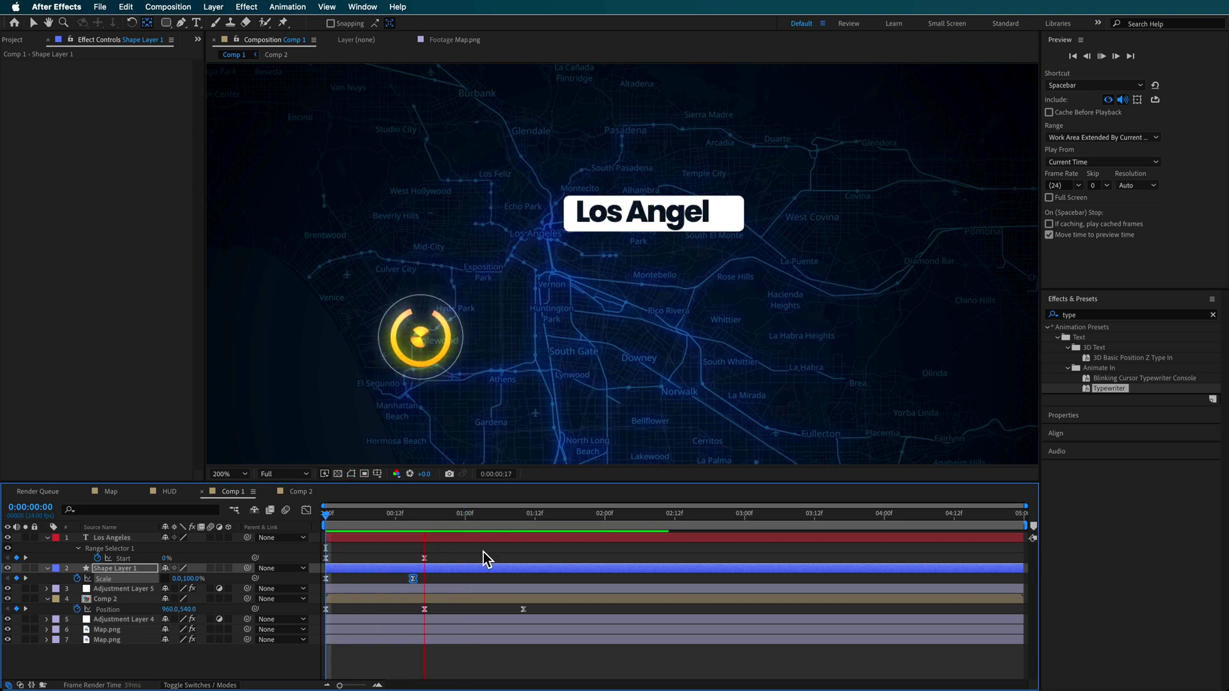
key(space)
drag(416, 581, 406, 582)
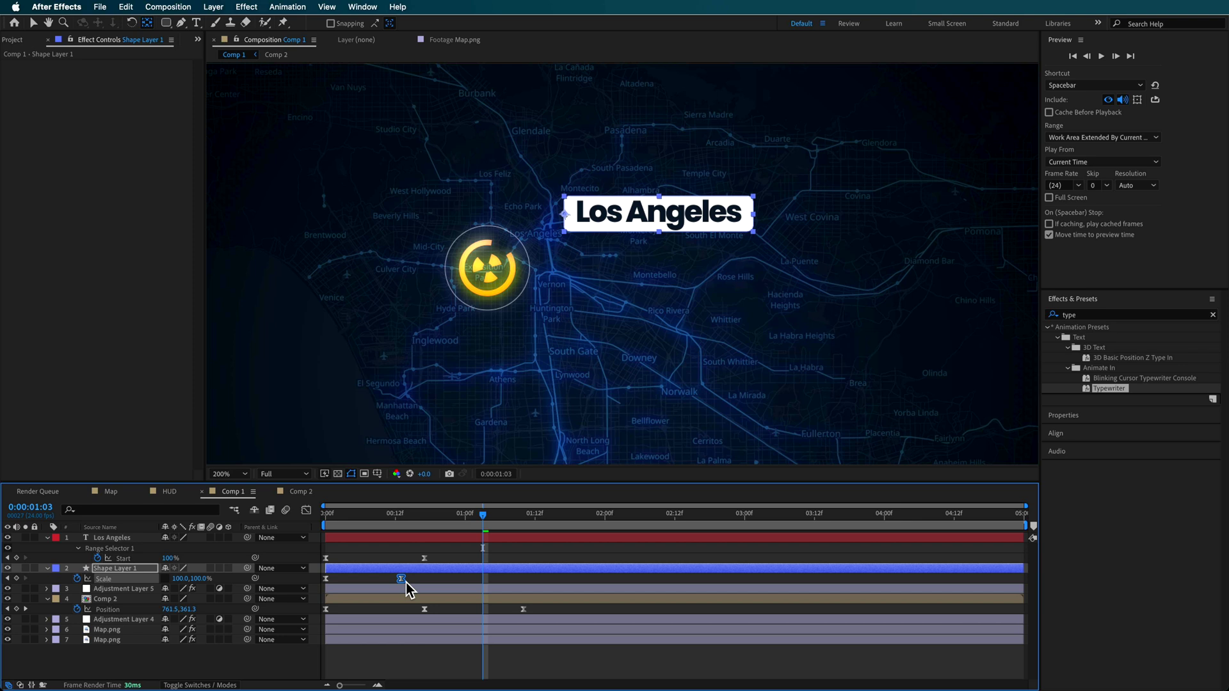
key(Home)
key(space)
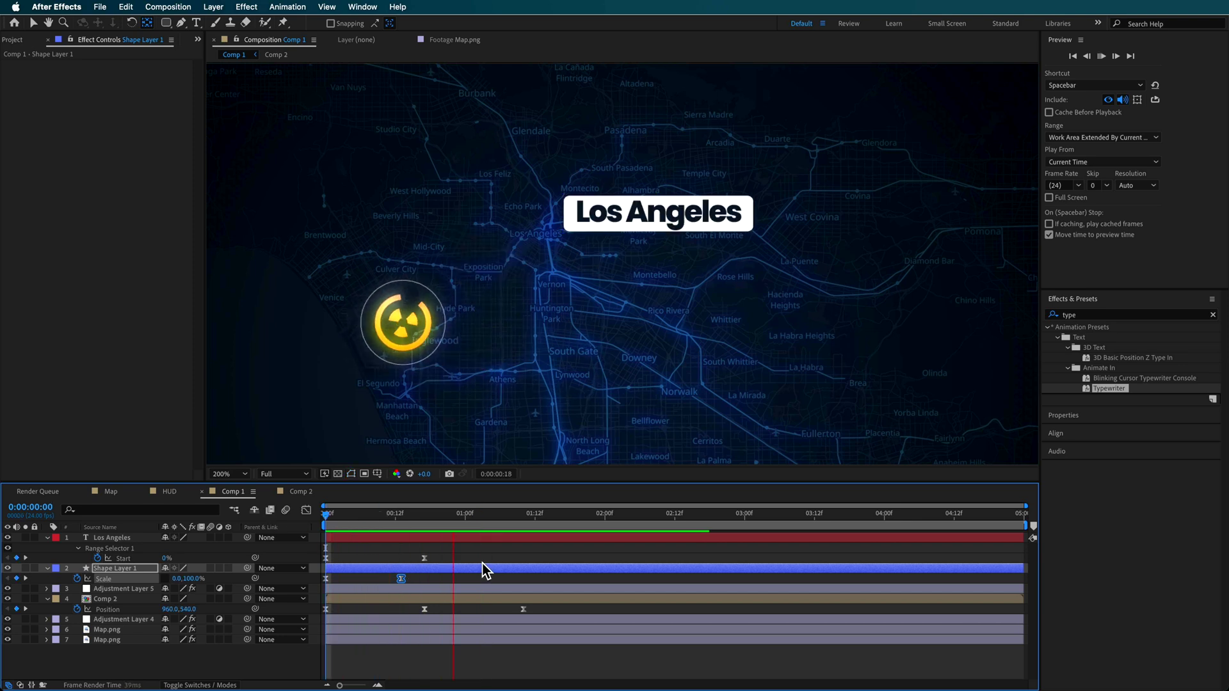
key(space)
- Duplicate the upper Map.png layer and shift the copy to start at about 0:00:01:08
key(u)
click(107, 588)
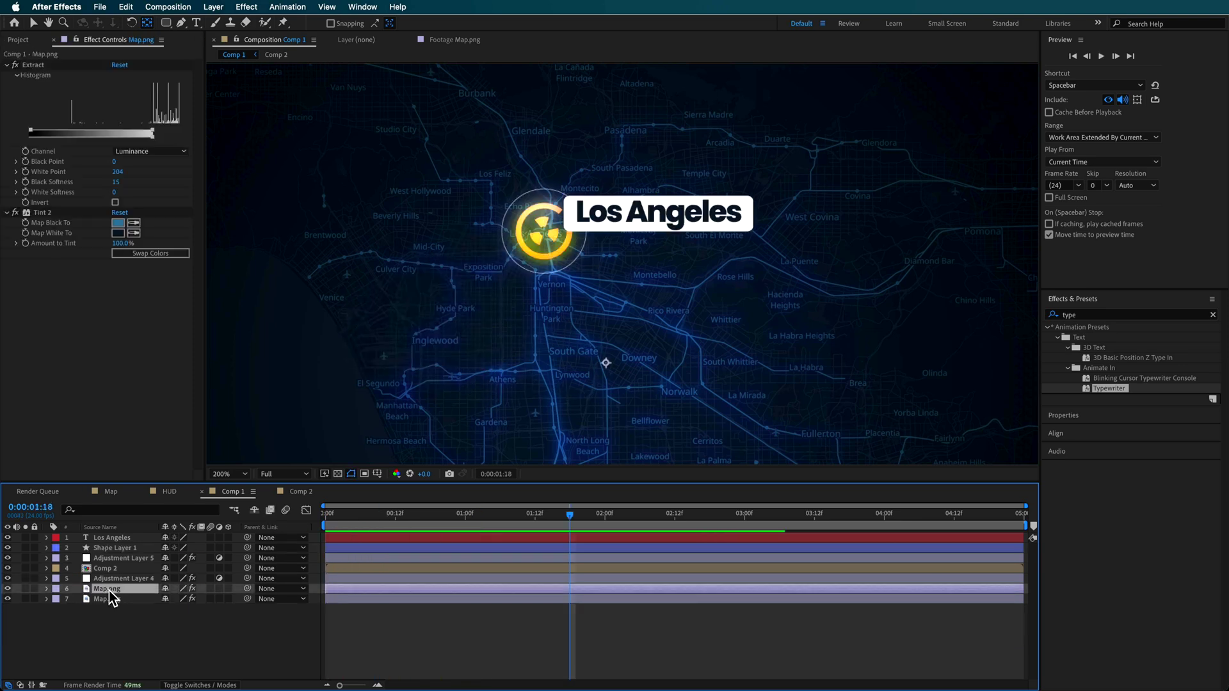
key(ctrl+d)
drag(113, 592, 111, 587)
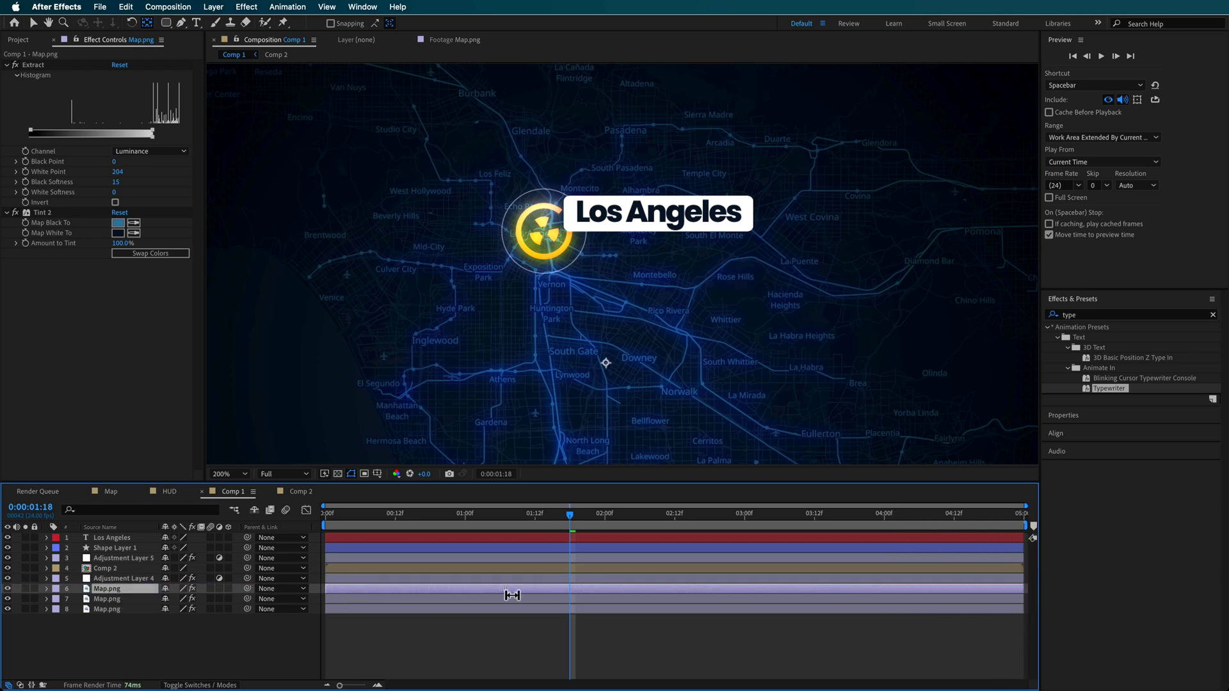
drag(345, 594, 566, 594)
drag(534, 516, 521, 539)
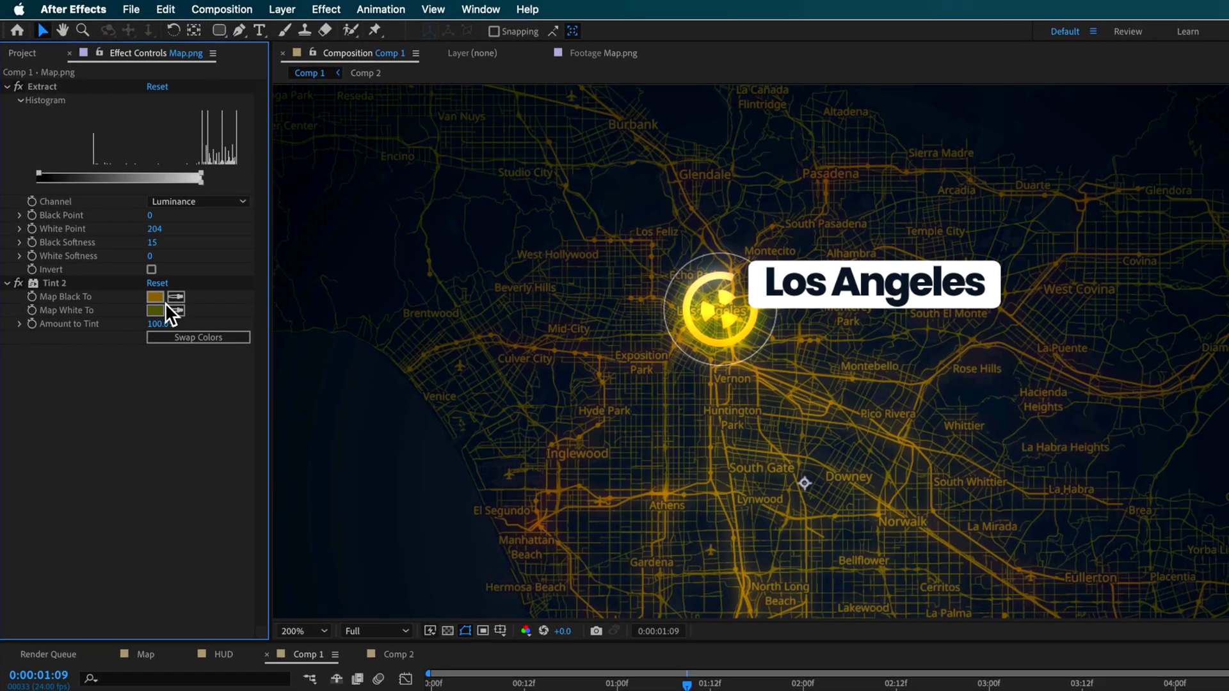
- Examine the Tint effect's Map Black To and Map White To colors on the duplicated map layer
click(122, 231)
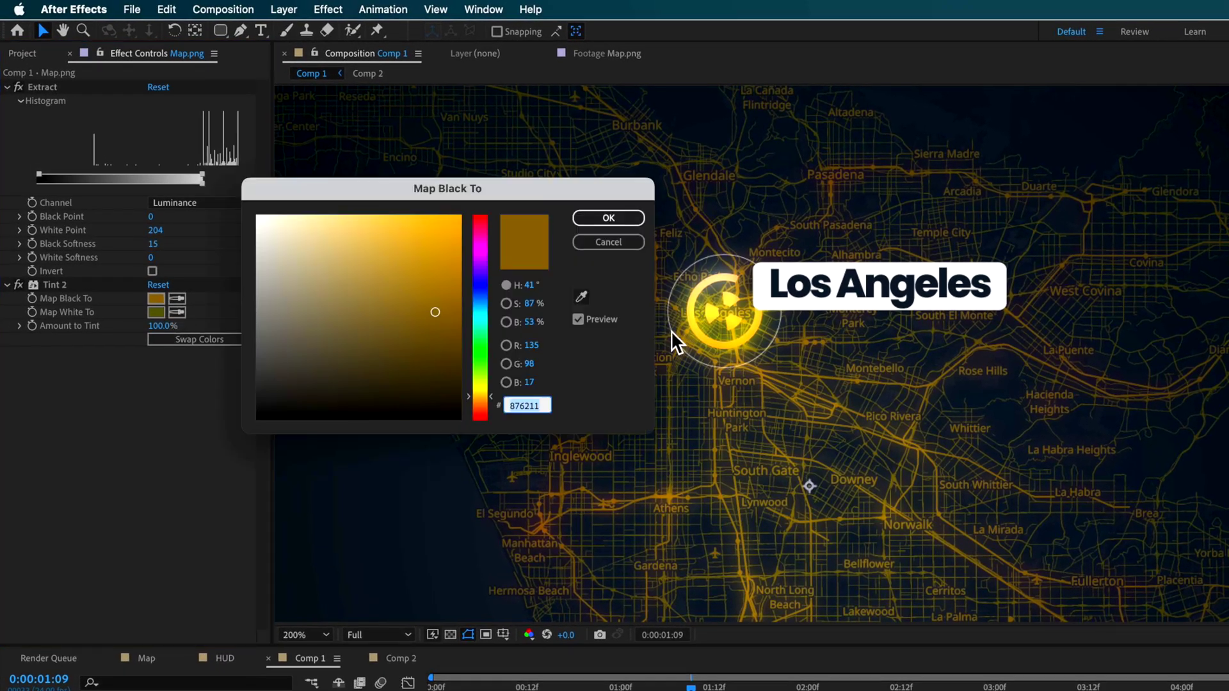
click(639, 243)
click(156, 313)
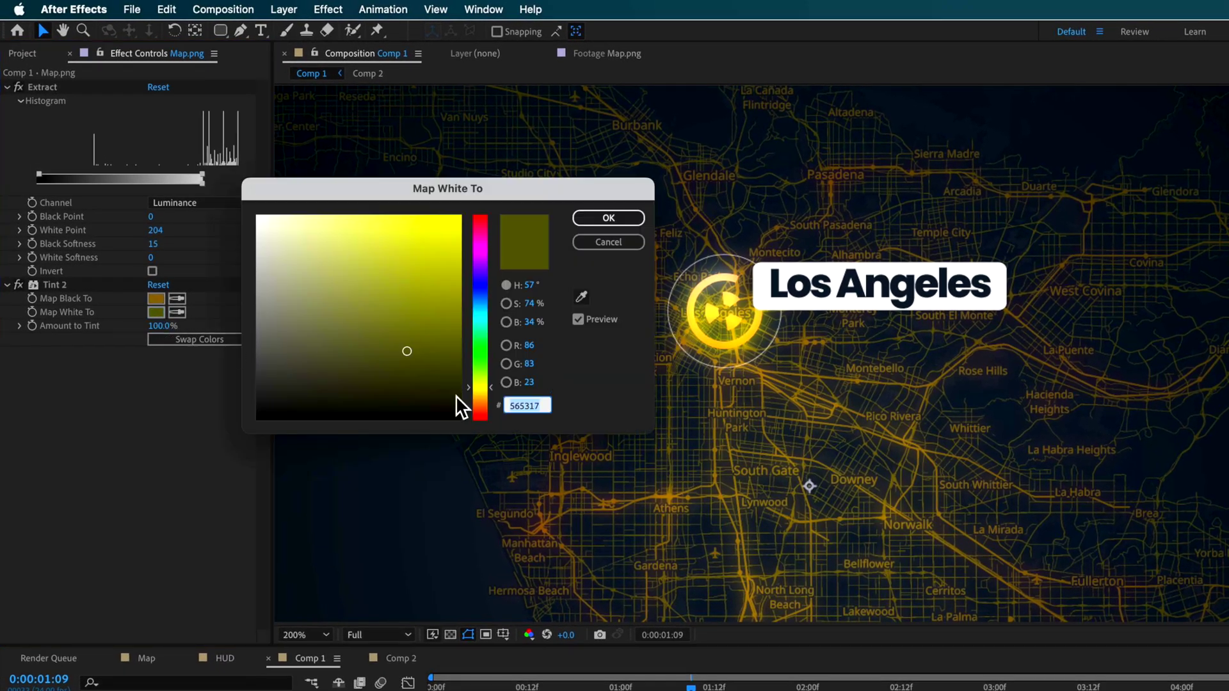
click(625, 241)
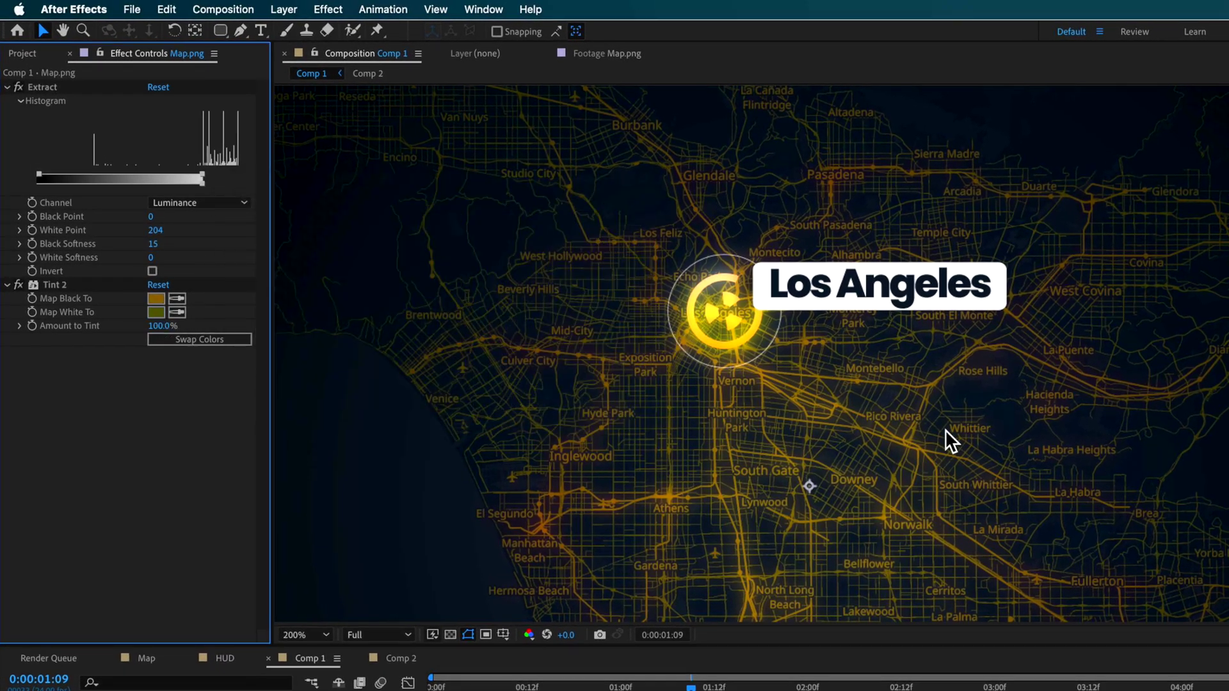
- Keyframe the duplicated map layer's Opacity from 0% at 0:00:01:08 to 100% at 0:00:01:15, and check the fade-in
key(space)
key(space)
key(Page_Up)
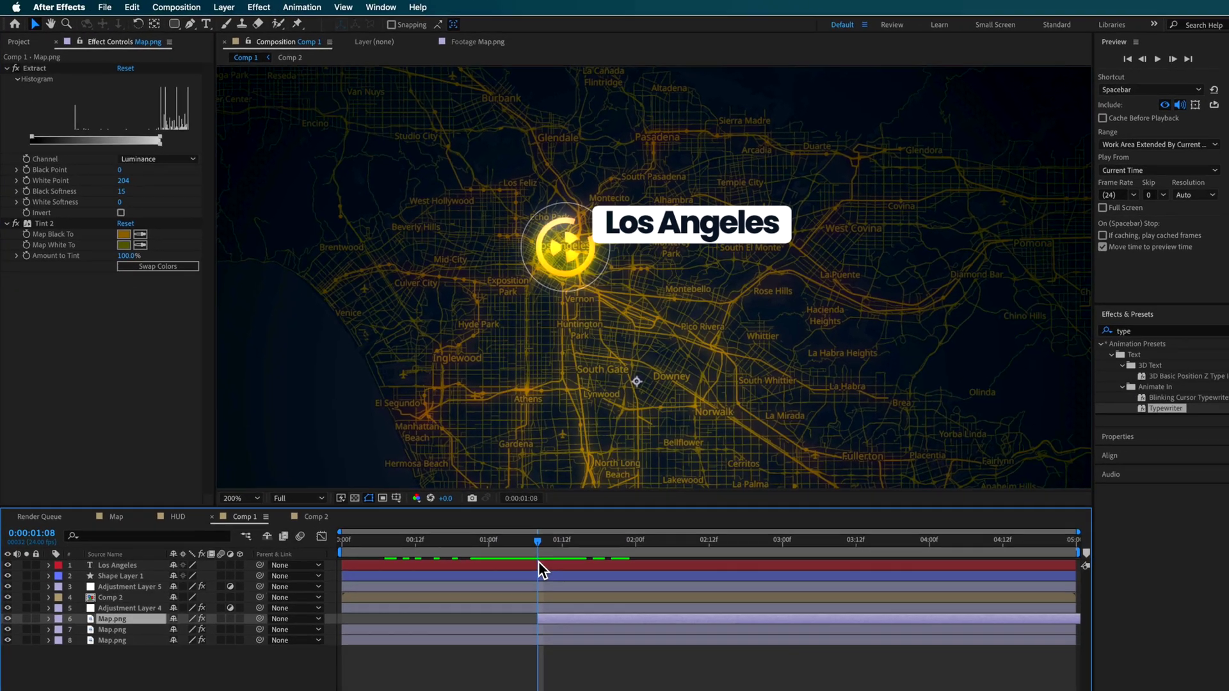
key(t)
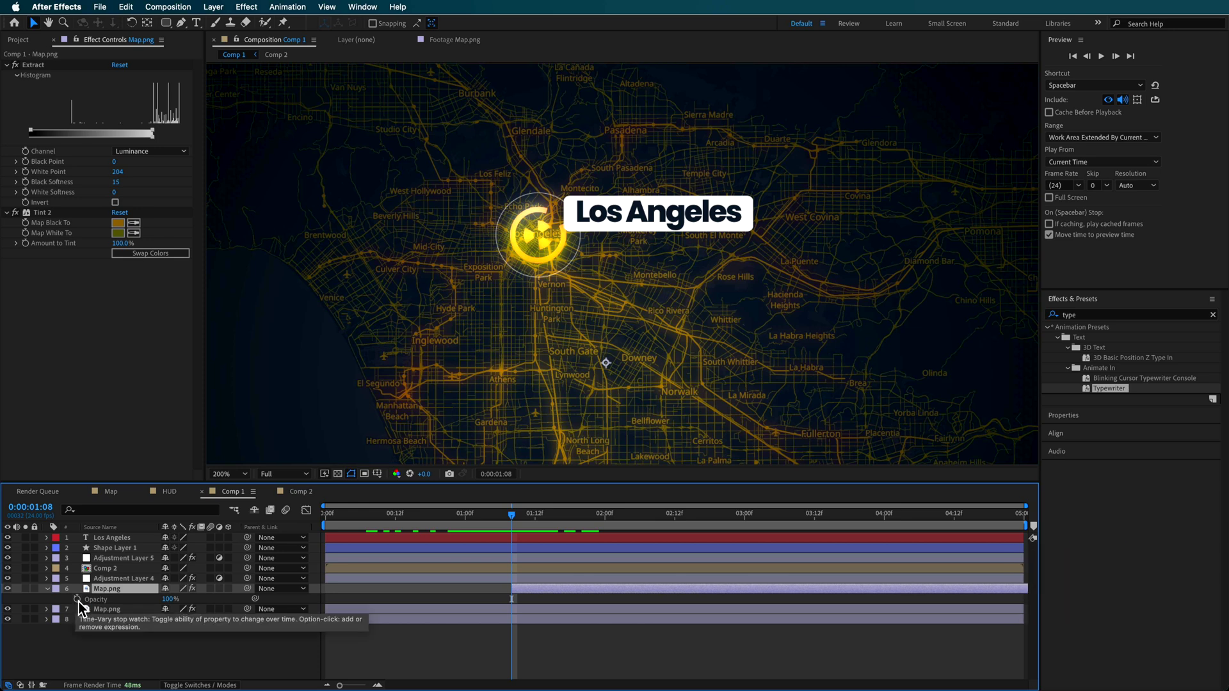
click(77, 599)
drag(513, 514, 554, 529)
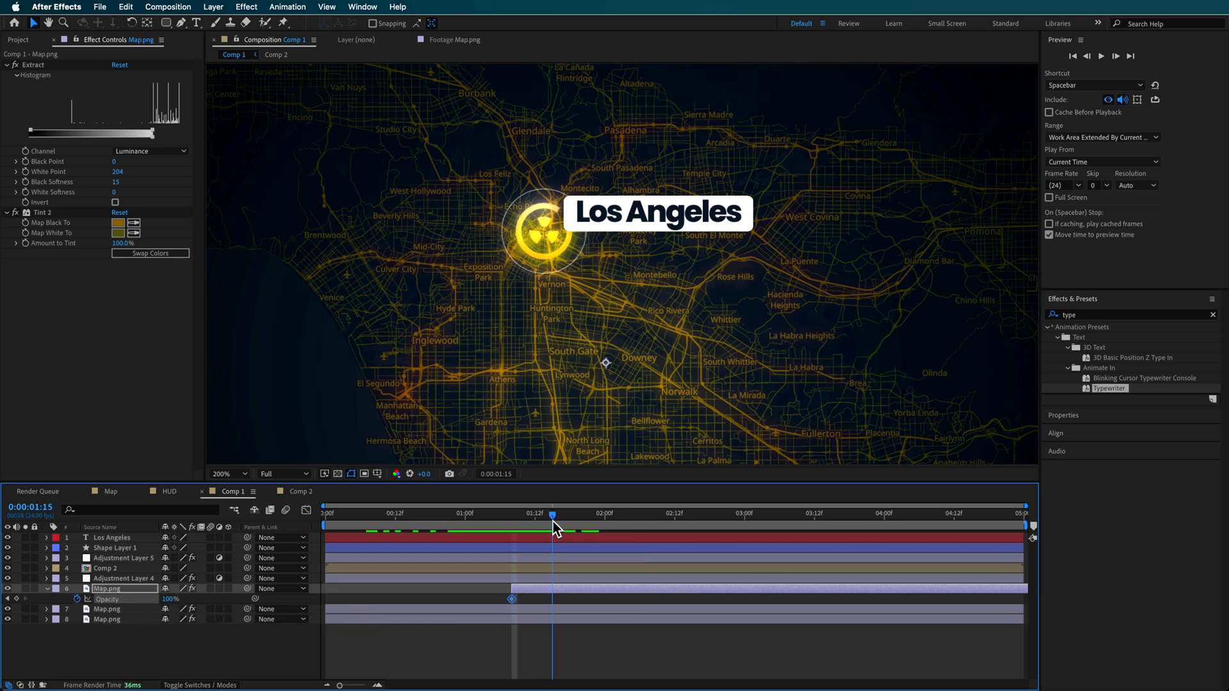
click(16, 598)
click(7, 598)
drag(170, 599, 71, 604)
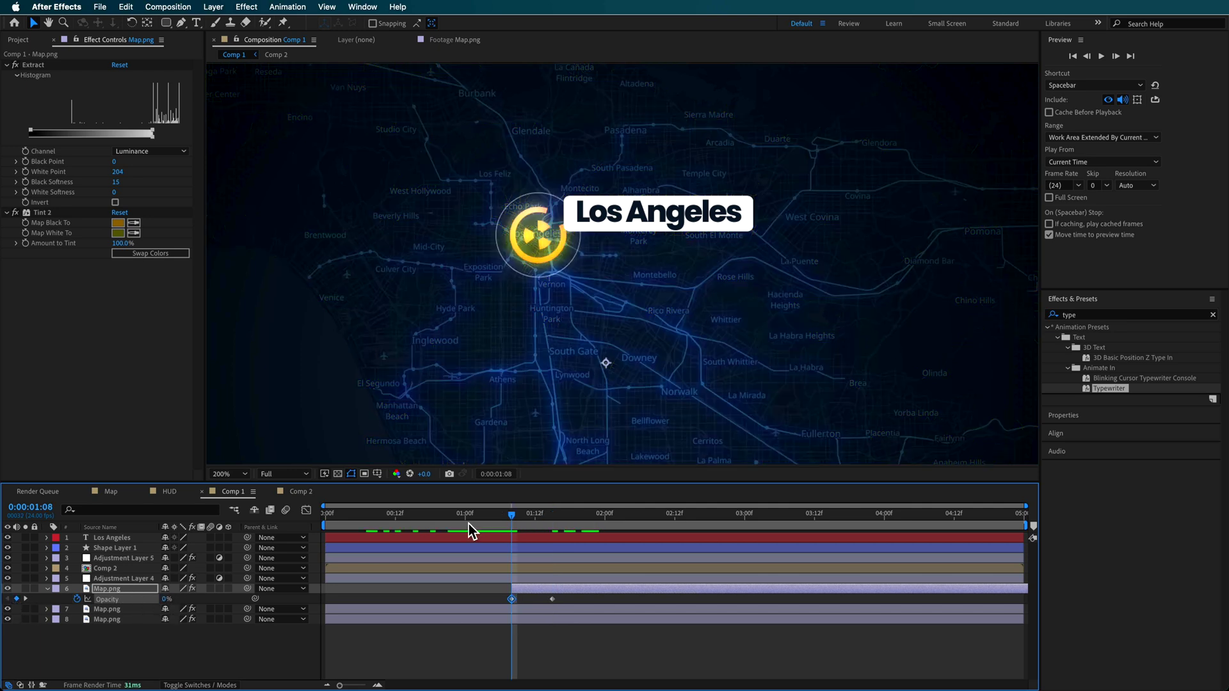
drag(516, 514, 615, 525)
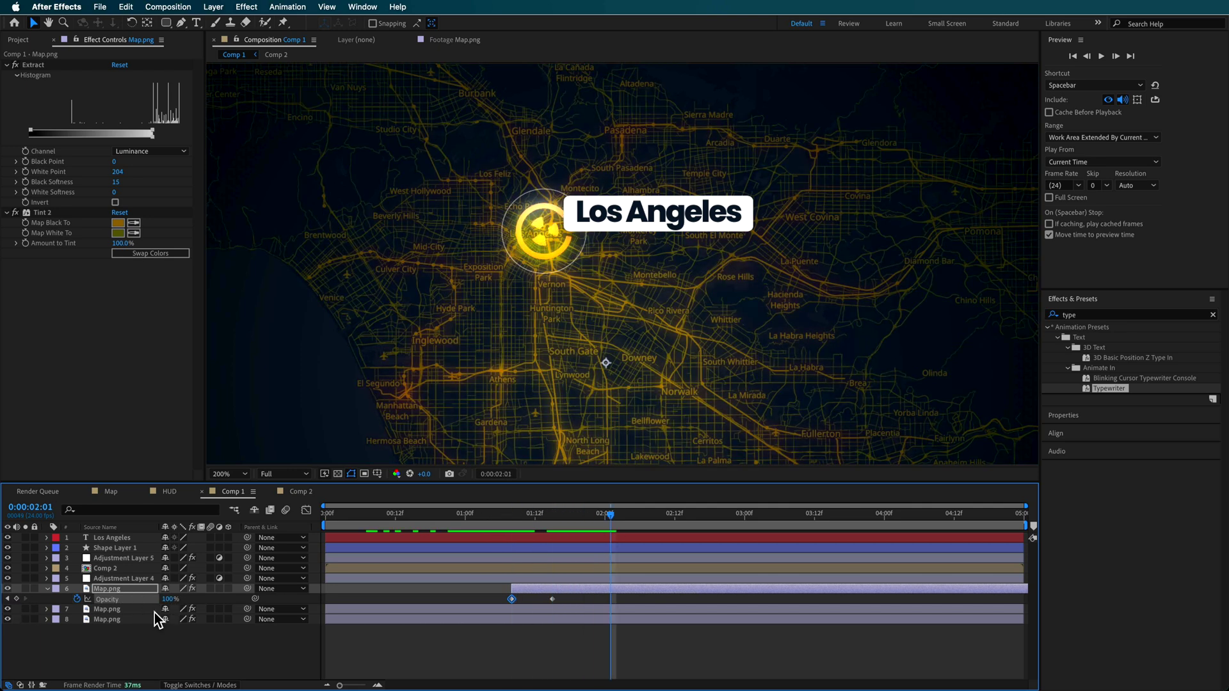
- Add the expression wiggle(5,30) to the duplicated map layer's Opacity and scrub through the flicker
alt+click(78, 600)
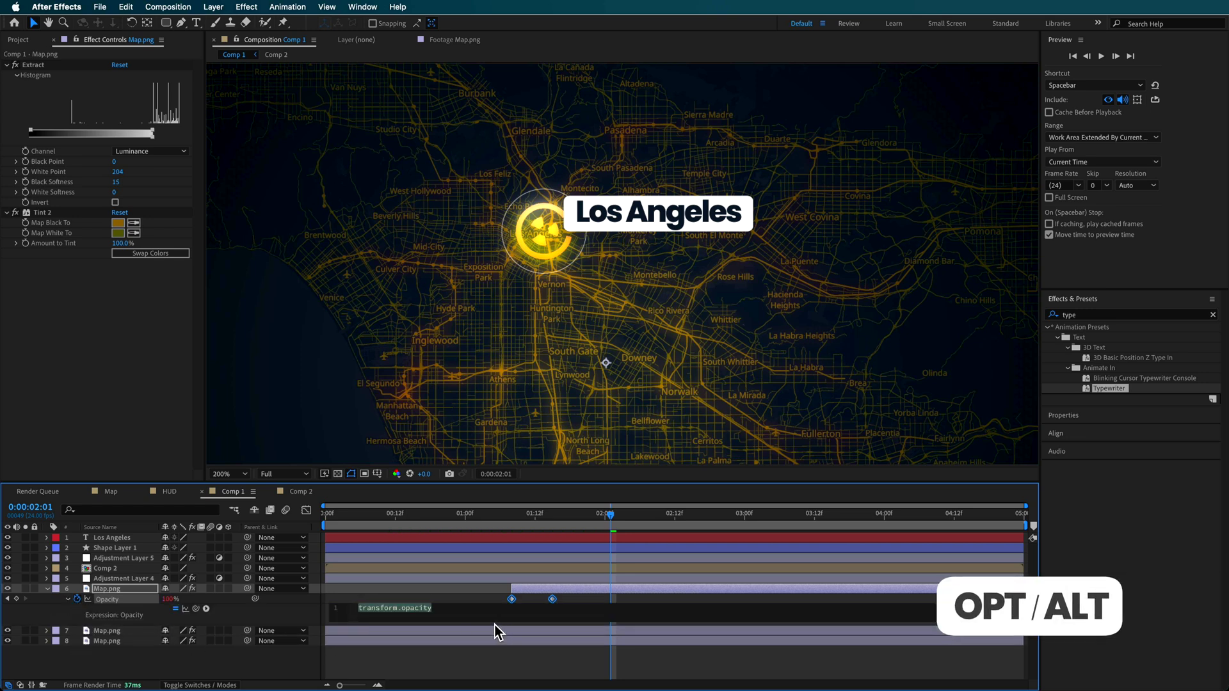
text(wiglle)
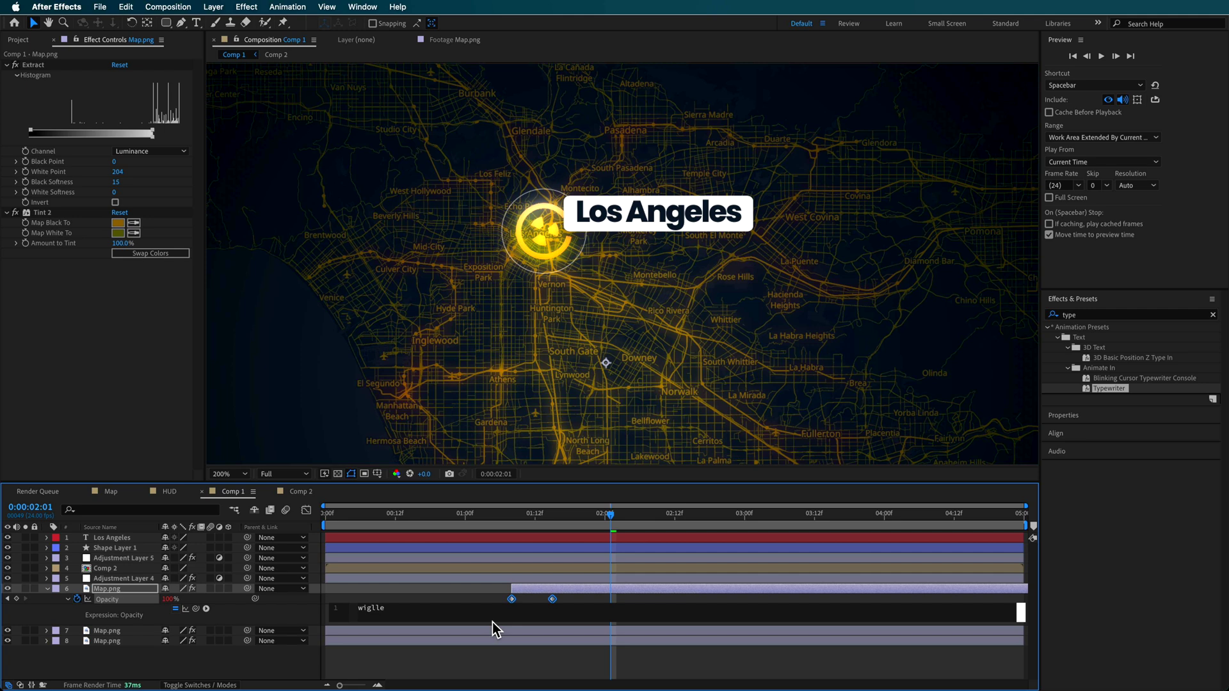
key(Left)
key(Left)
key(BackSpace)
text(g)
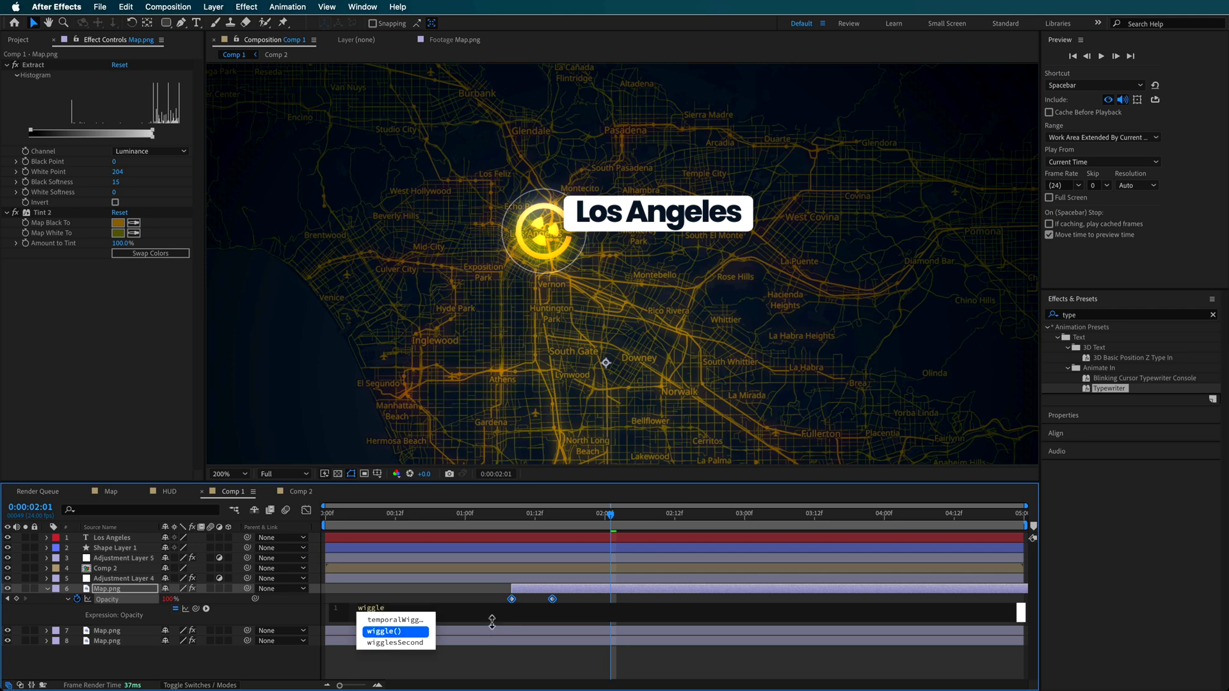
key(Return)
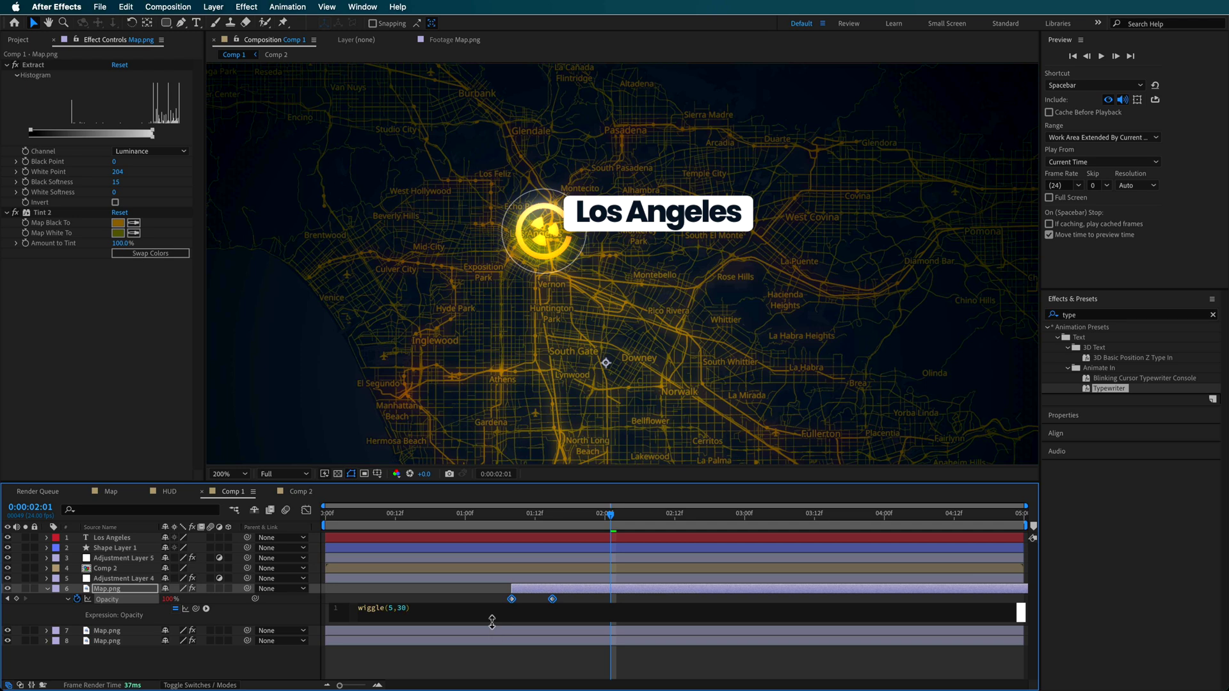
click(508, 670)
drag(544, 522, 658, 520)
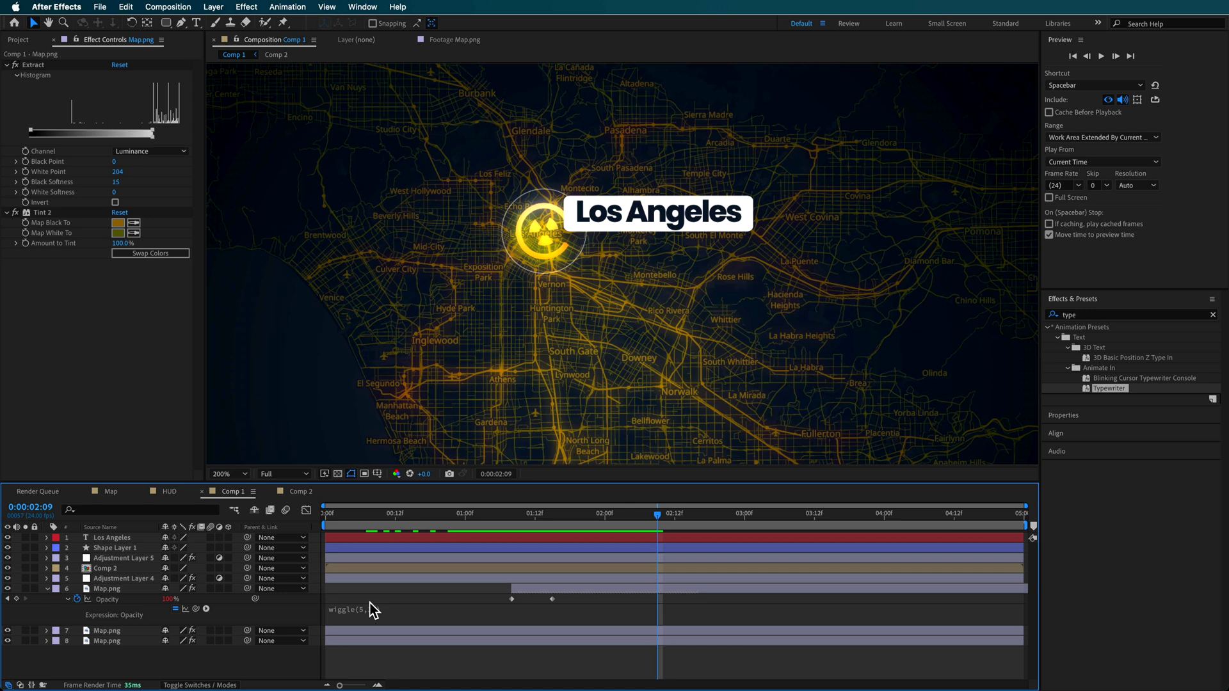
- Move the first Opacity keyframe to 0:00:01:05, apply Easy Ease to both Opacity keyframes, and preview the flickering fade
drag(511, 599, 494, 600)
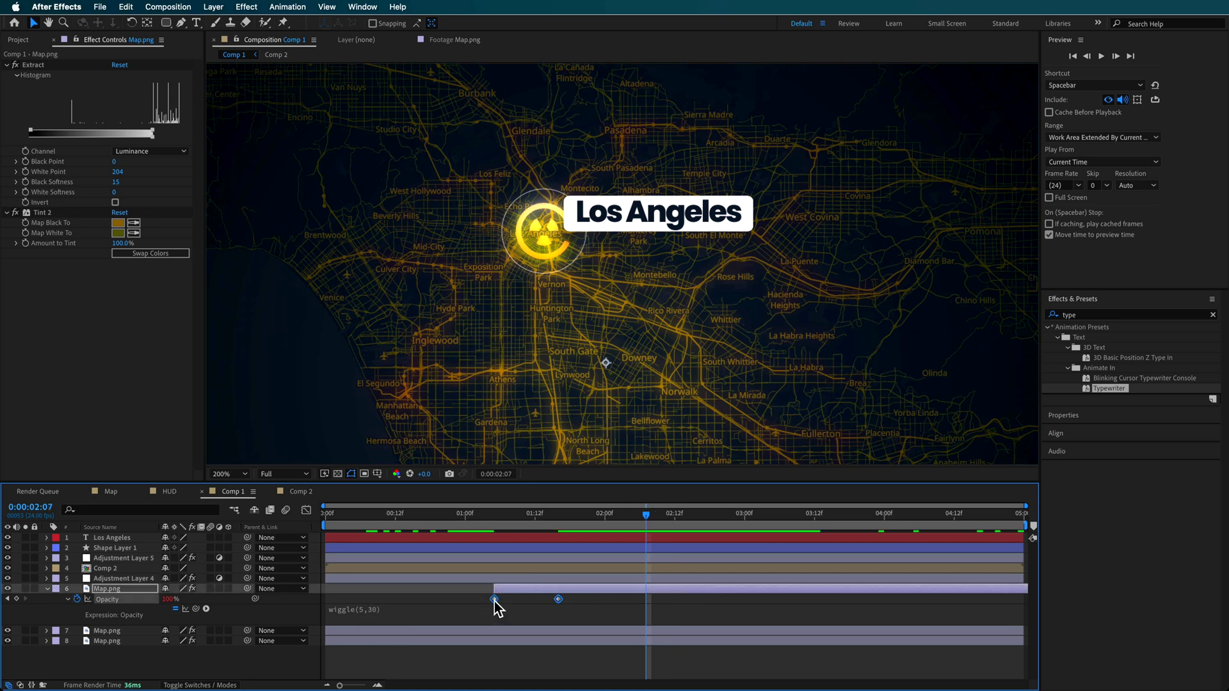
right_click(494, 600)
mouse_move(576, 678)
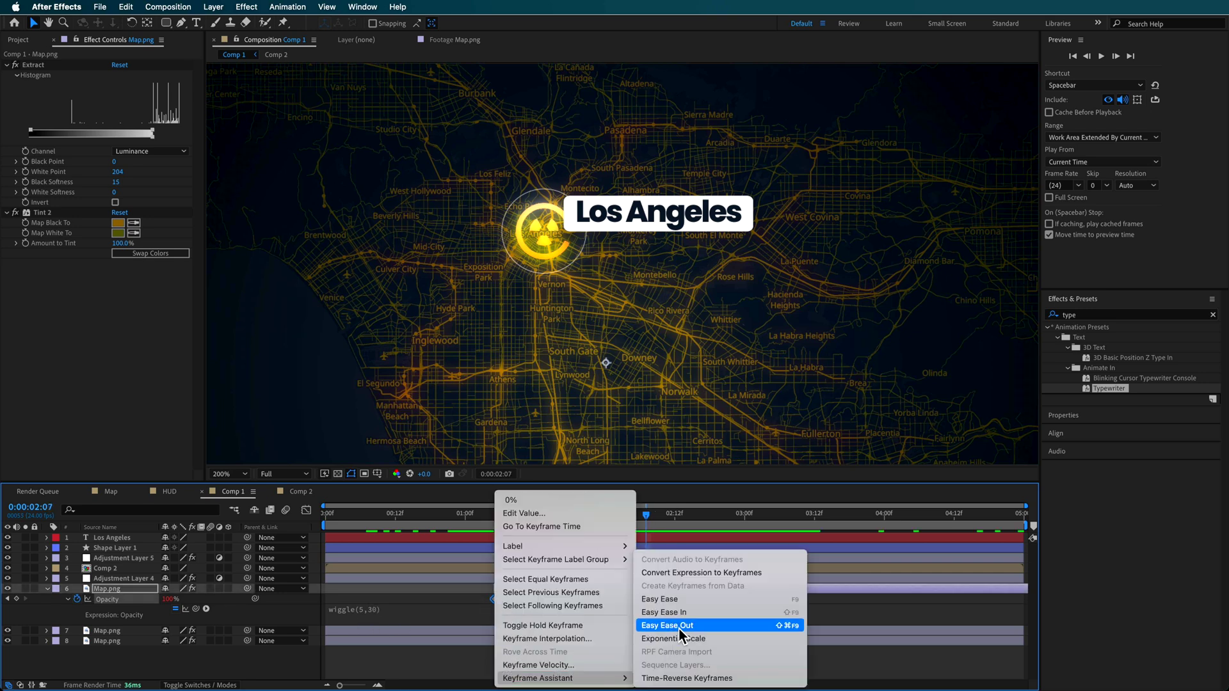
click(673, 595)
click(494, 520)
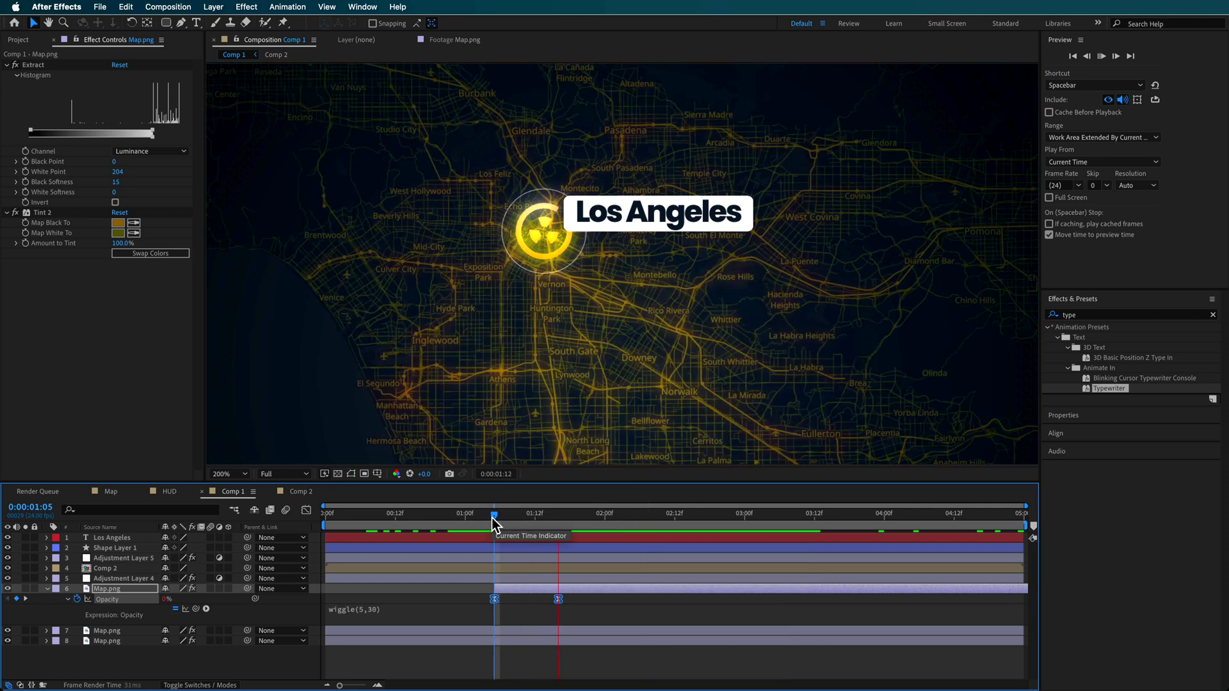
key(space)
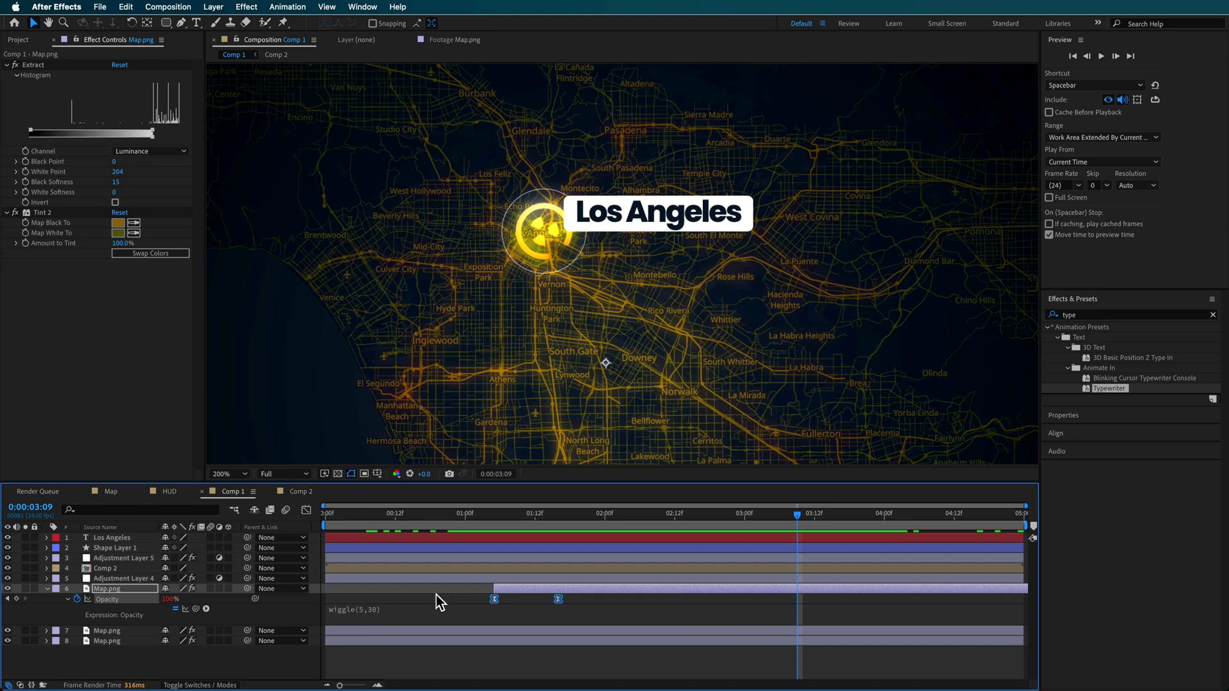
- At 0:00:01:17, draw a Pen tool path from the Los Angeles target along the roads southeast to Fullerton on a new shape layer
drag(830, 507, 565, 530)
click(183, 22)
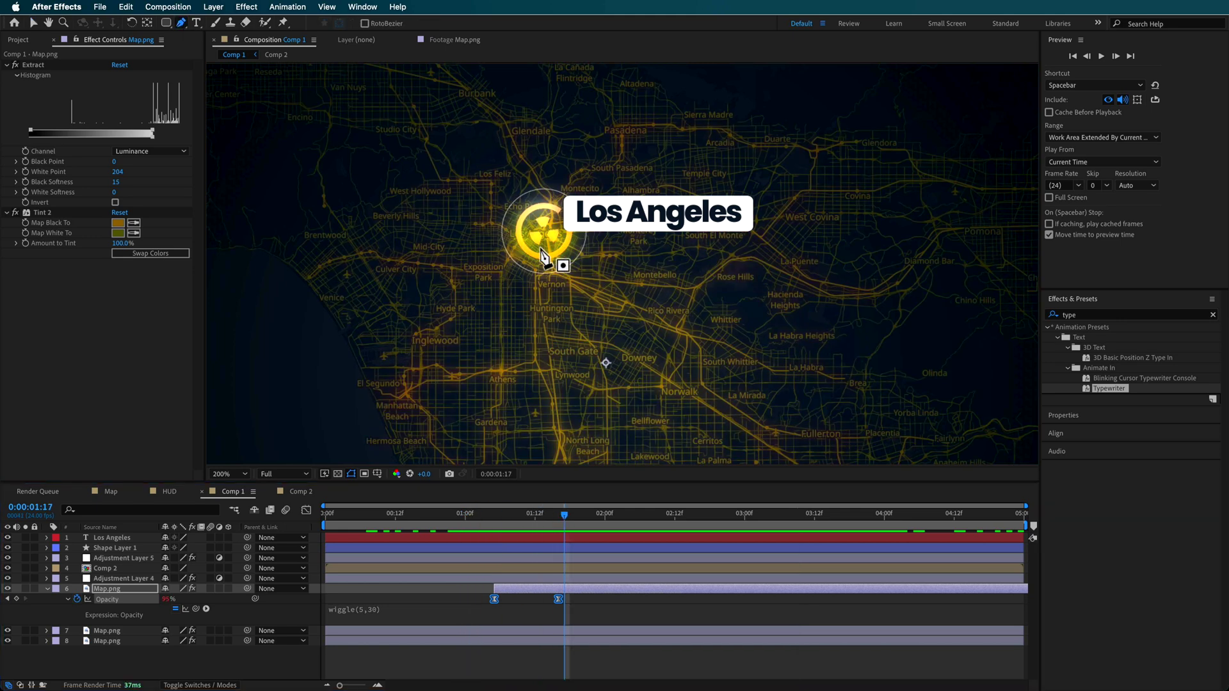
click(511, 672)
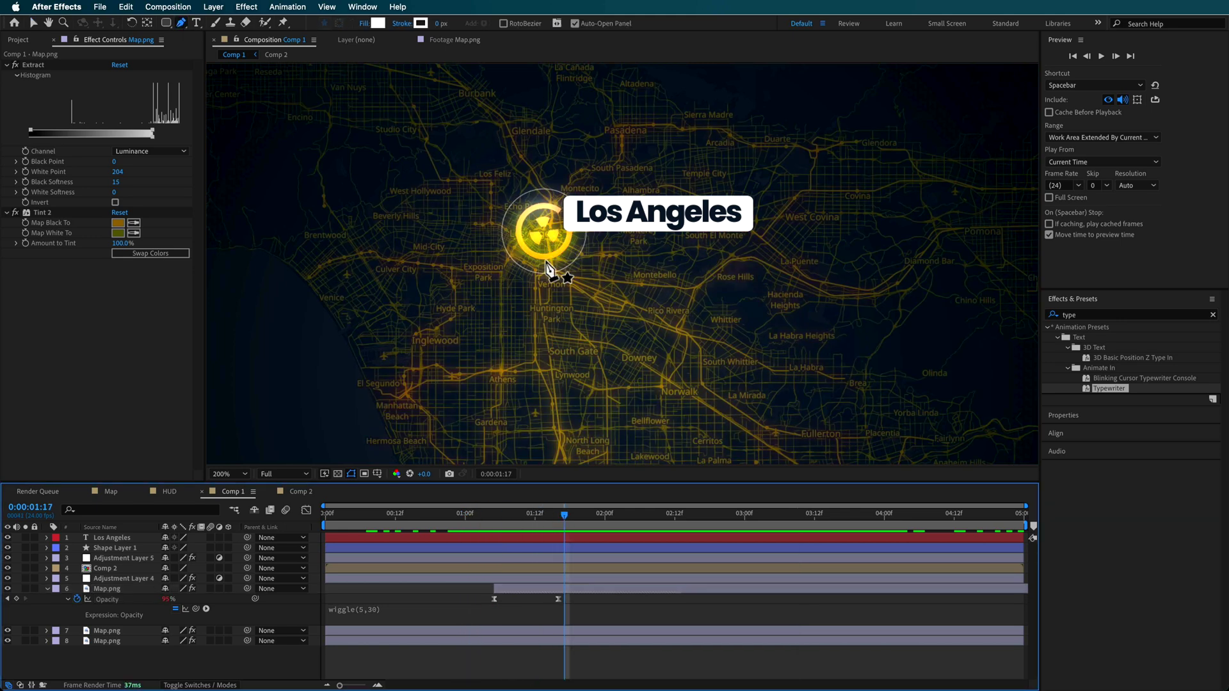
click(547, 235)
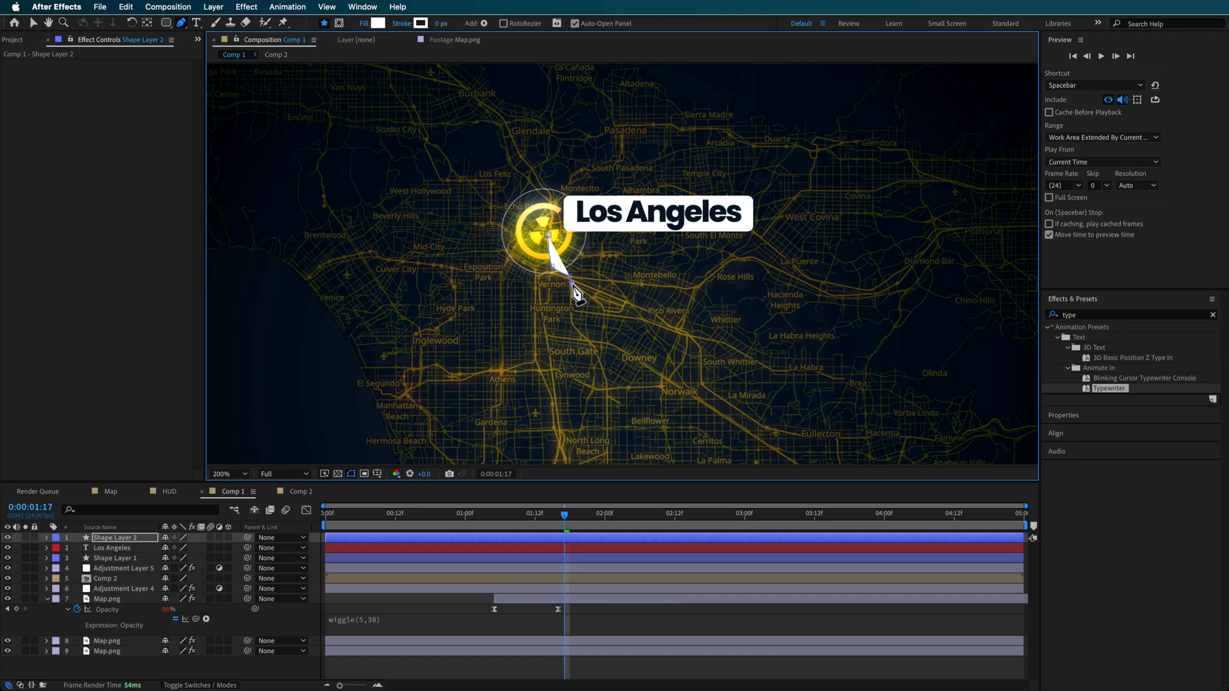
click(658, 314)
click(701, 347)
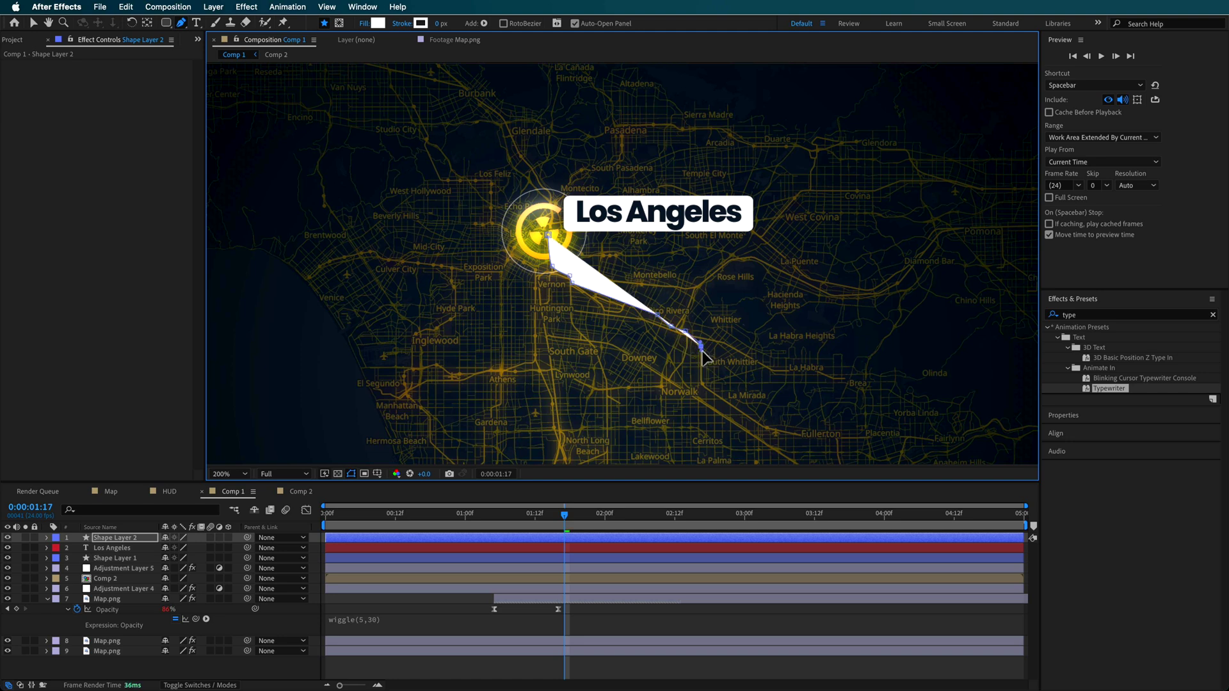
click(703, 383)
click(767, 427)
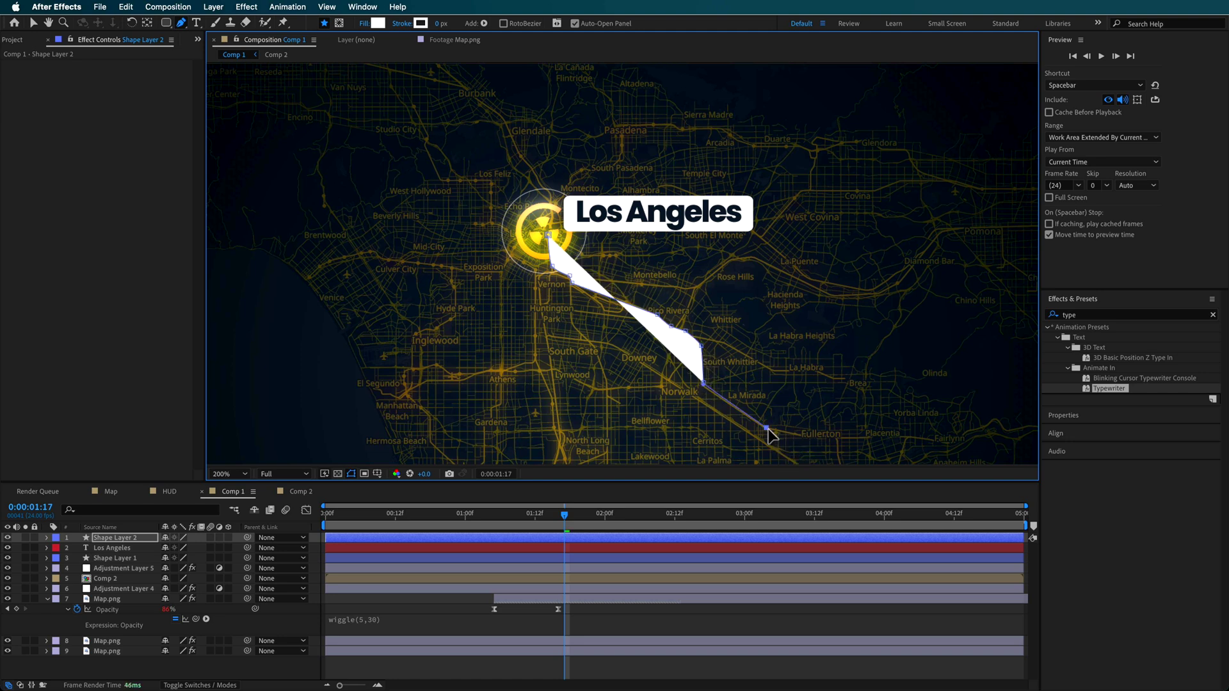
- Set the route path's fill to None and its stroke width to 4 px
click(364, 23)
click(707, 413)
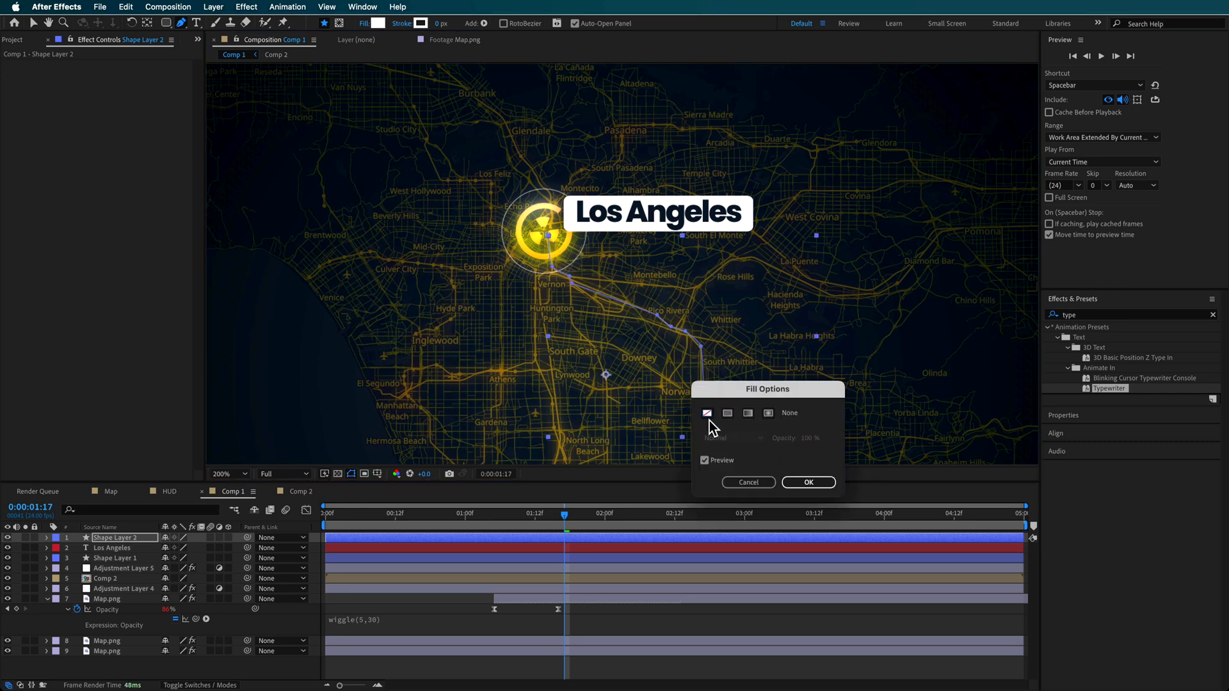
click(808, 482)
drag(442, 27, 448, 29)
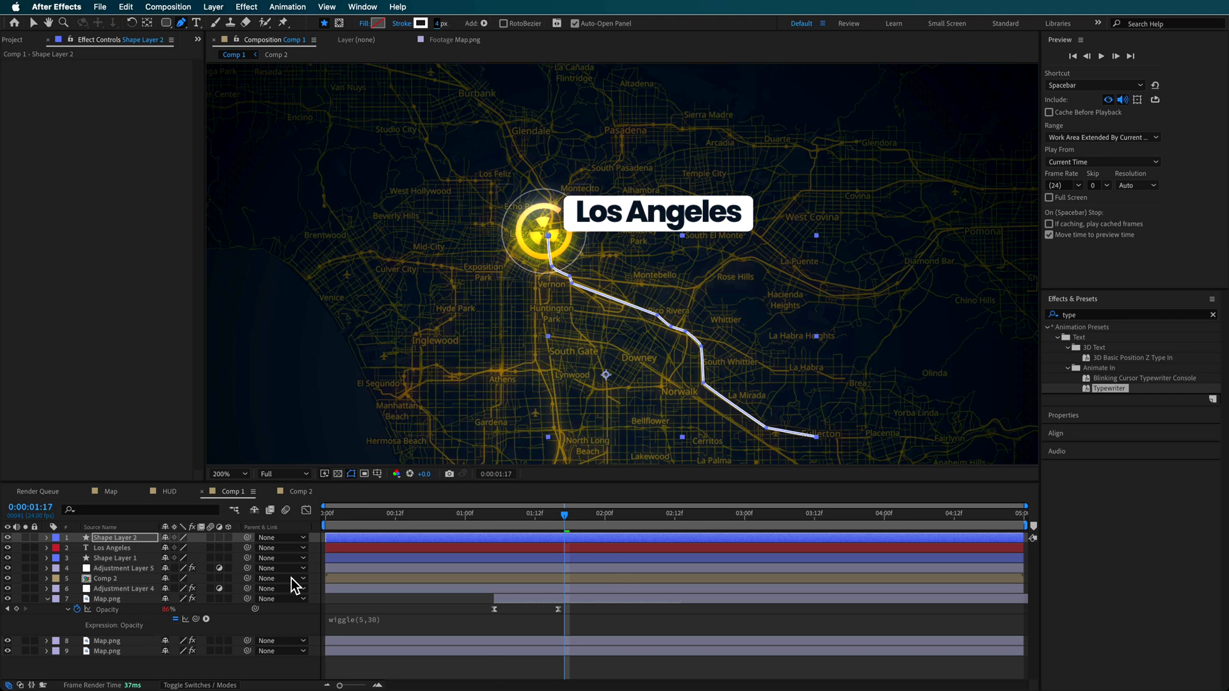
- Move the route's shape layer below Adjustment Layer 5 and add Trim Paths to it
drag(128, 540, 132, 578)
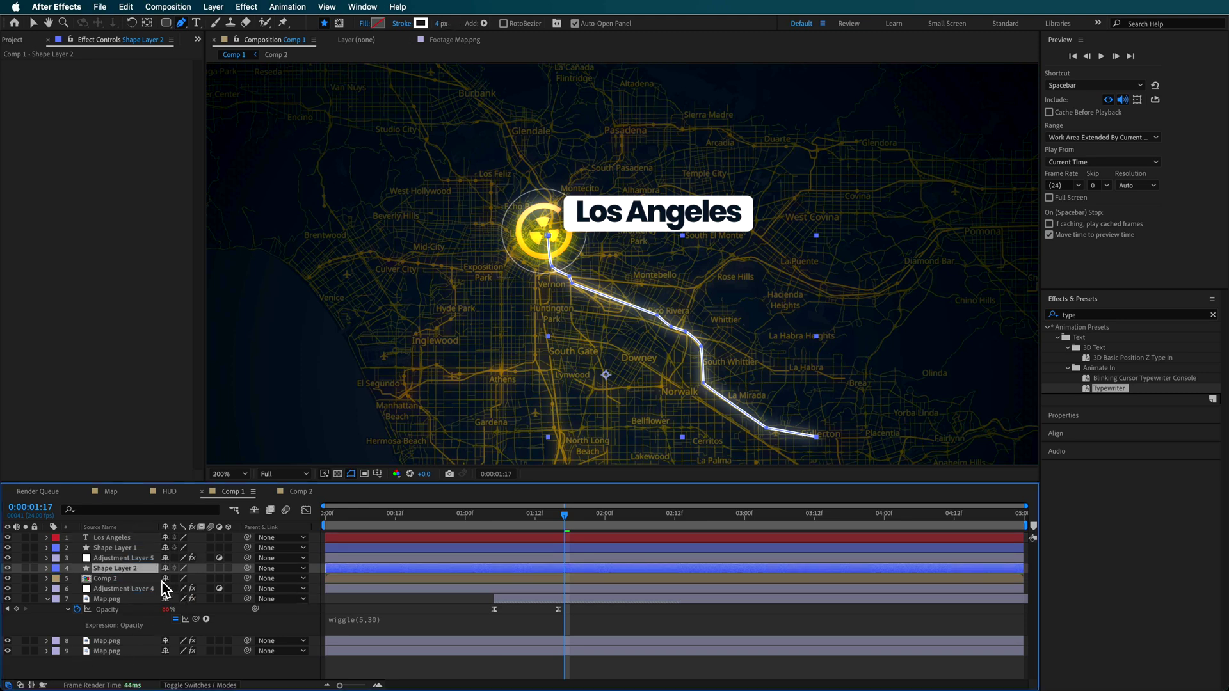
click(46, 568)
click(234, 578)
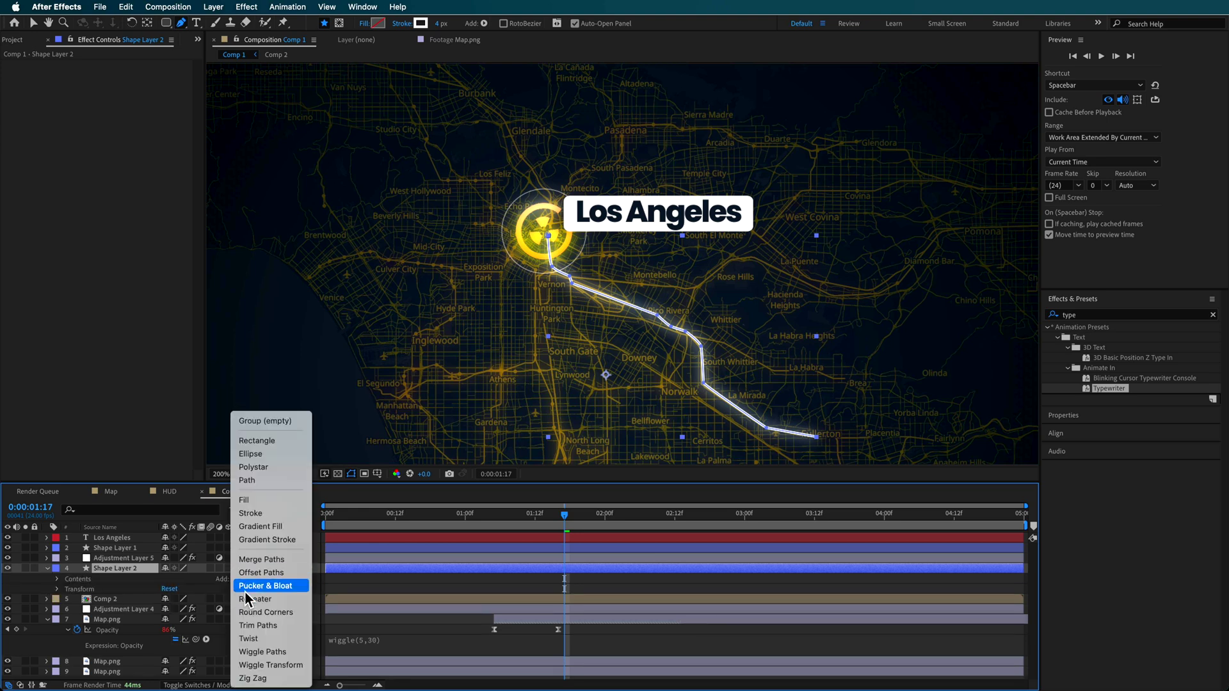
click(275, 628)
- Start the route layer at 0:00:01:05 and keyframe its Trim Paths End from 0% there to 100% at 0:00:01:20
drag(405, 573, 574, 589)
drag(517, 517, 494, 517)
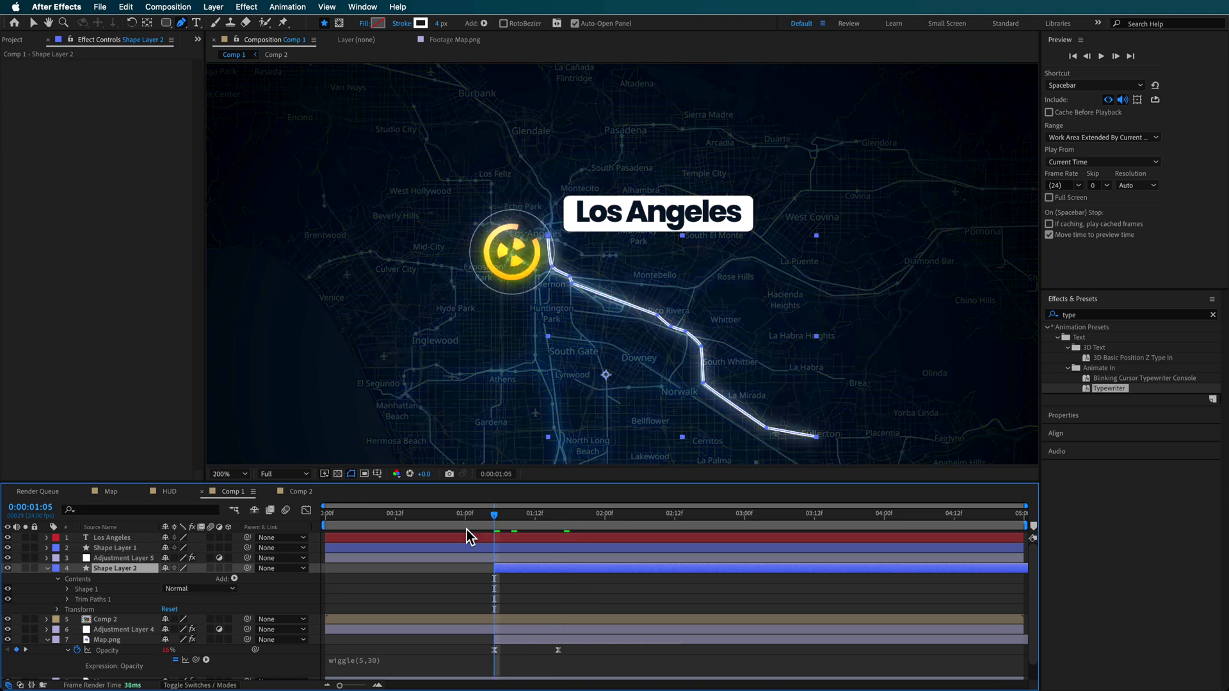
click(67, 600)
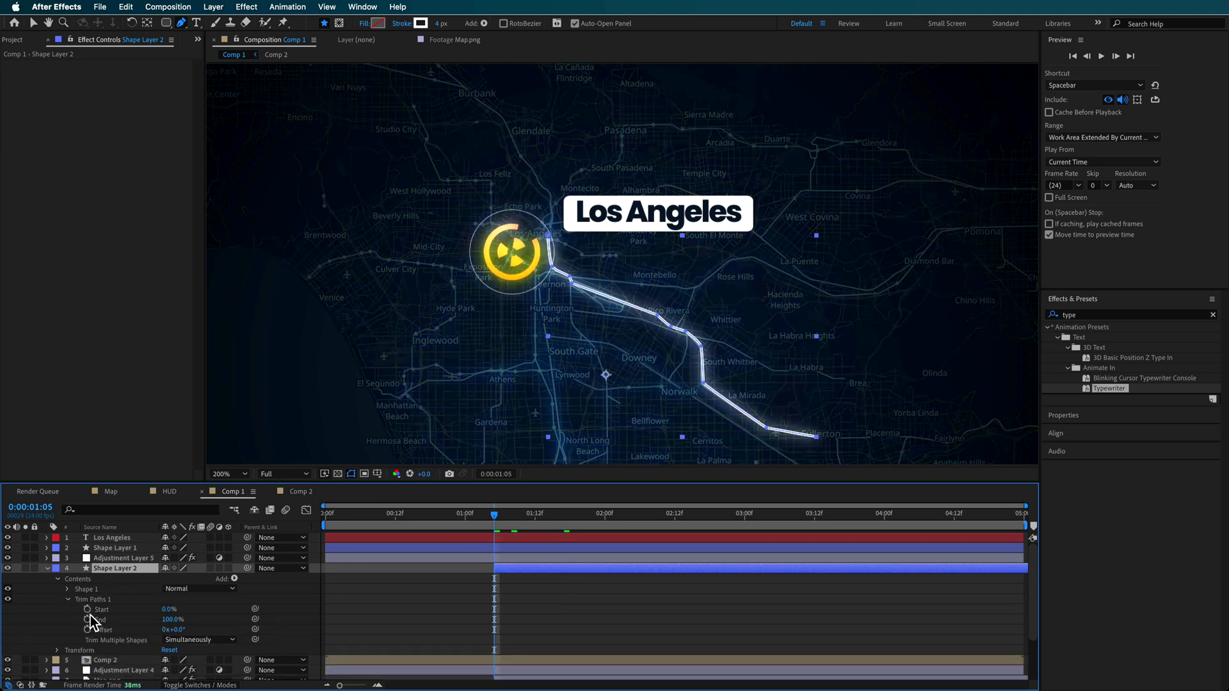
click(88, 619)
drag(165, 620, 98, 621)
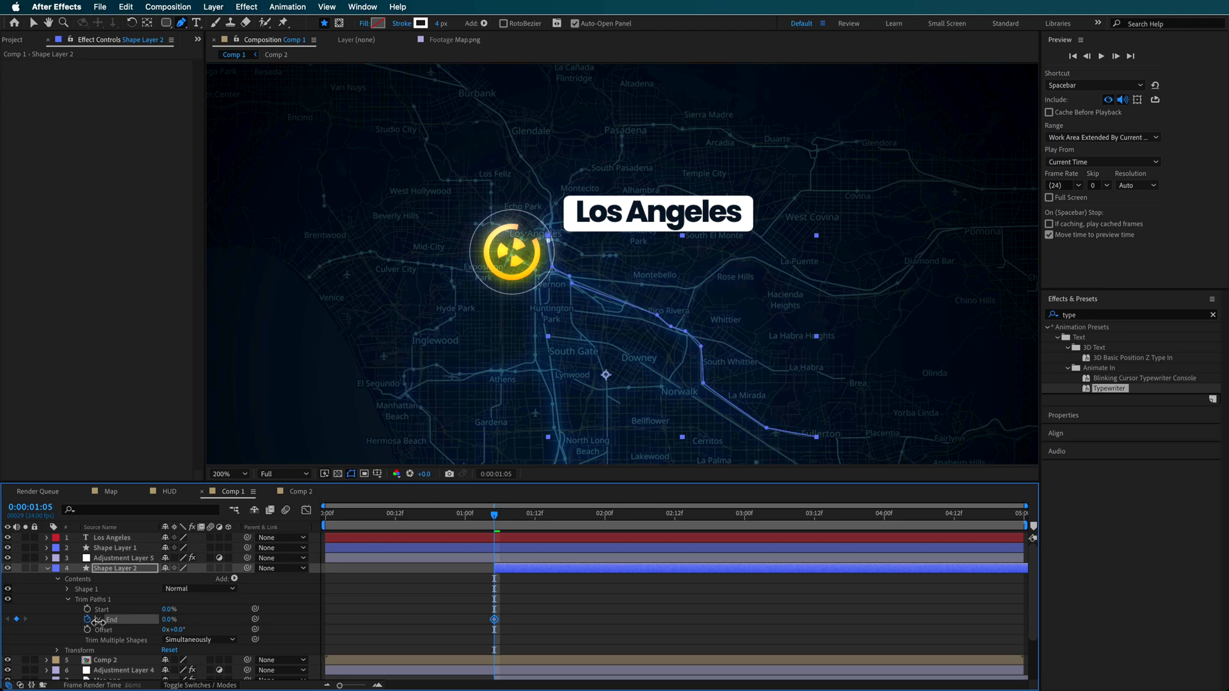
drag(503, 520, 580, 517)
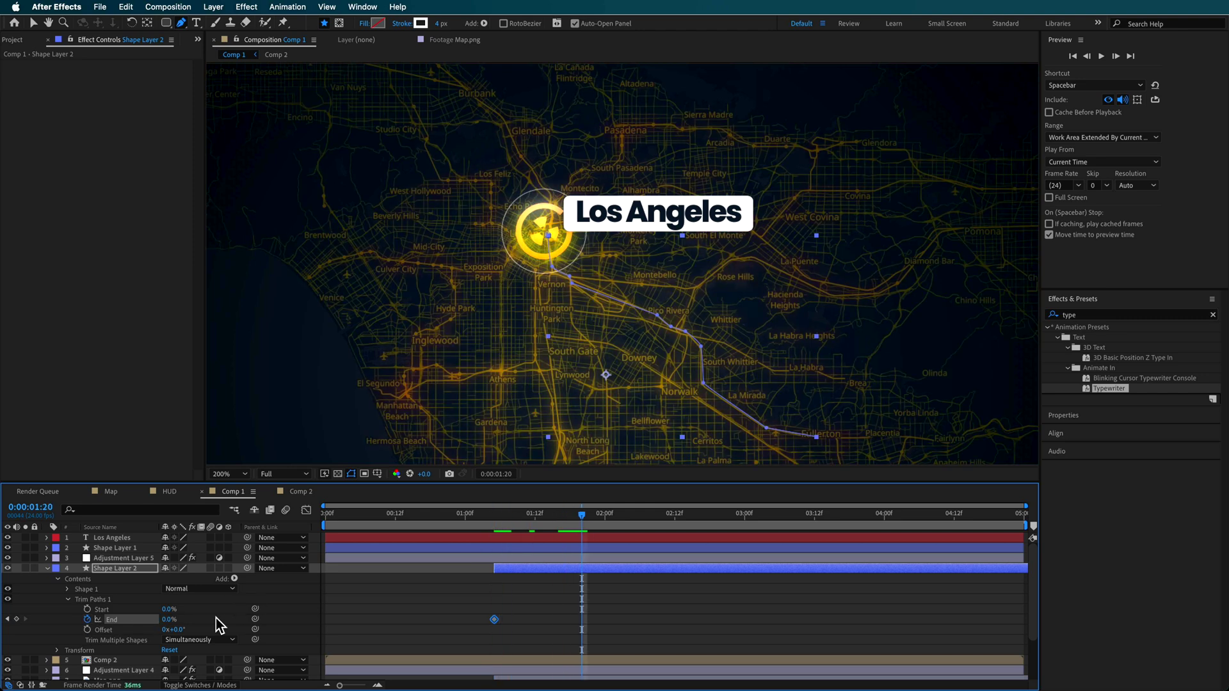
drag(167, 621, 633, 625)
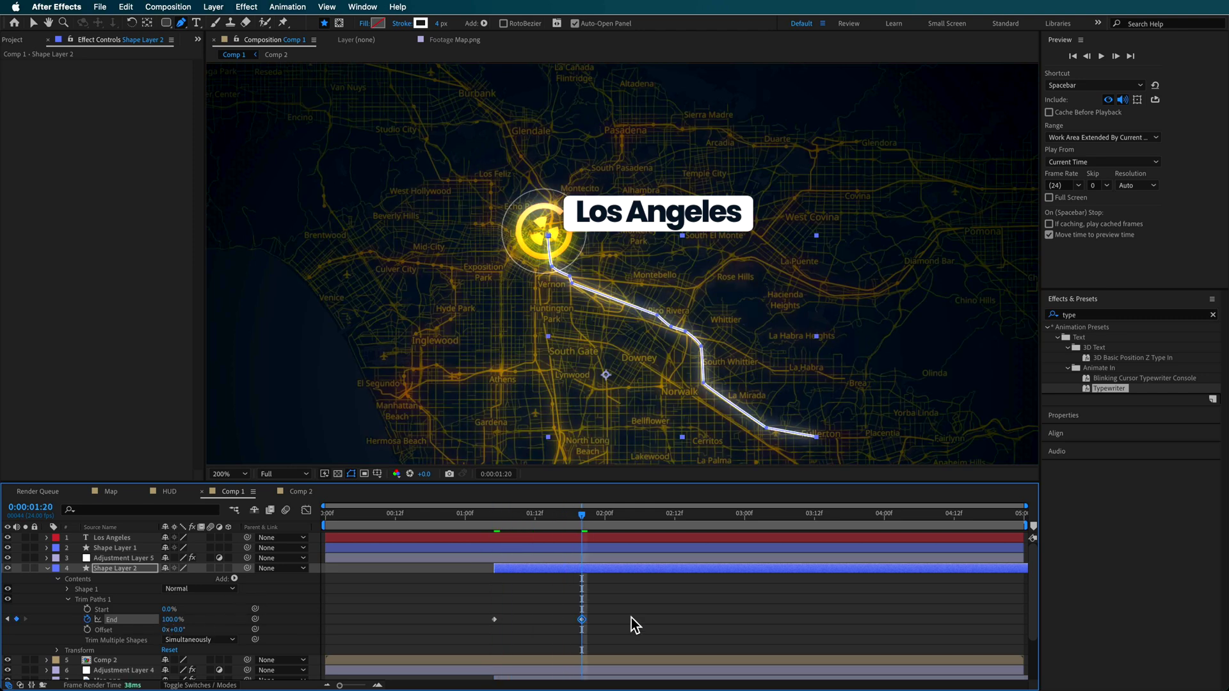
- Apply Easy Ease to both Trim Paths End keyframes and preview the route drawing on from 0:00:01:05
right_click(494, 620)
mouse_move(576, 674)
click(672, 598)
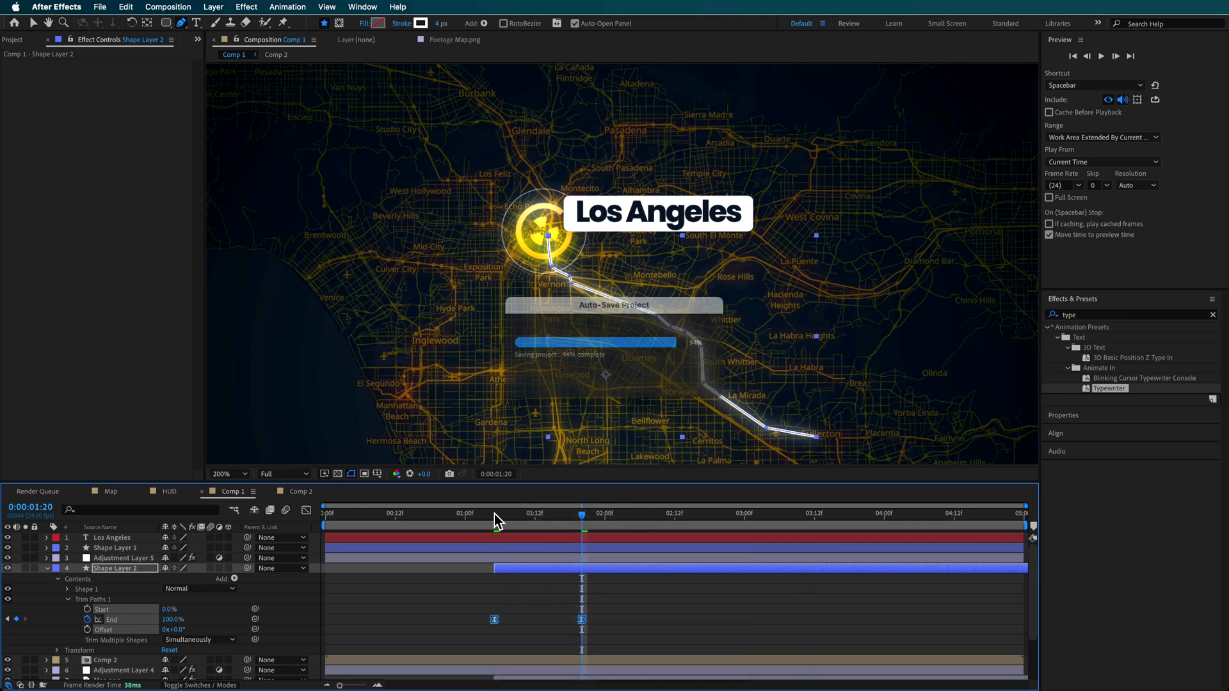
click(494, 519)
key(space)
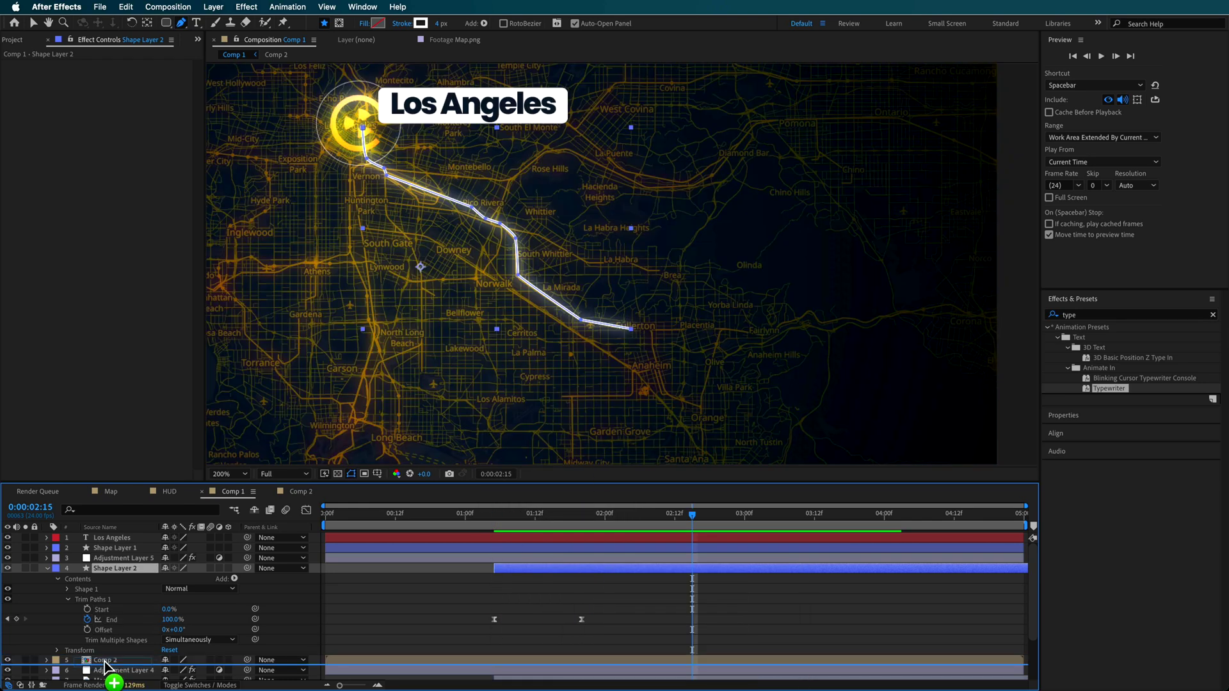
- Move the route layer below the Comp 2 target layer and duplicate Comp 2
drag(106, 668, 77, 566)
click(47, 578)
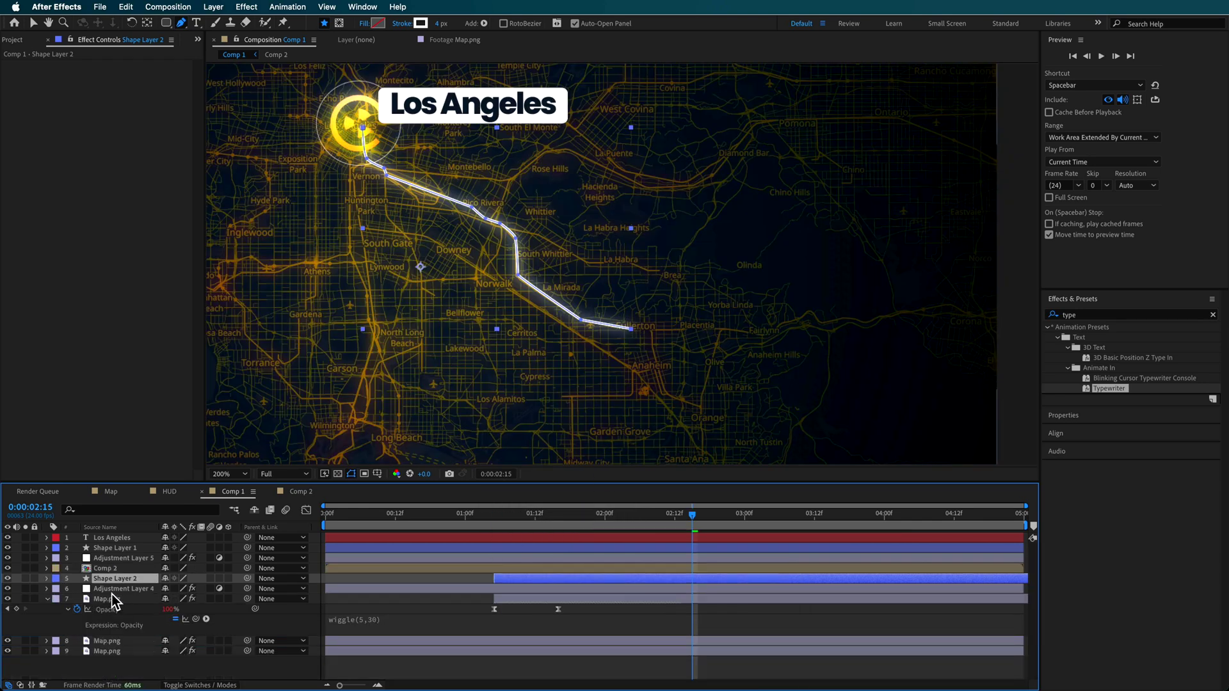
click(114, 568)
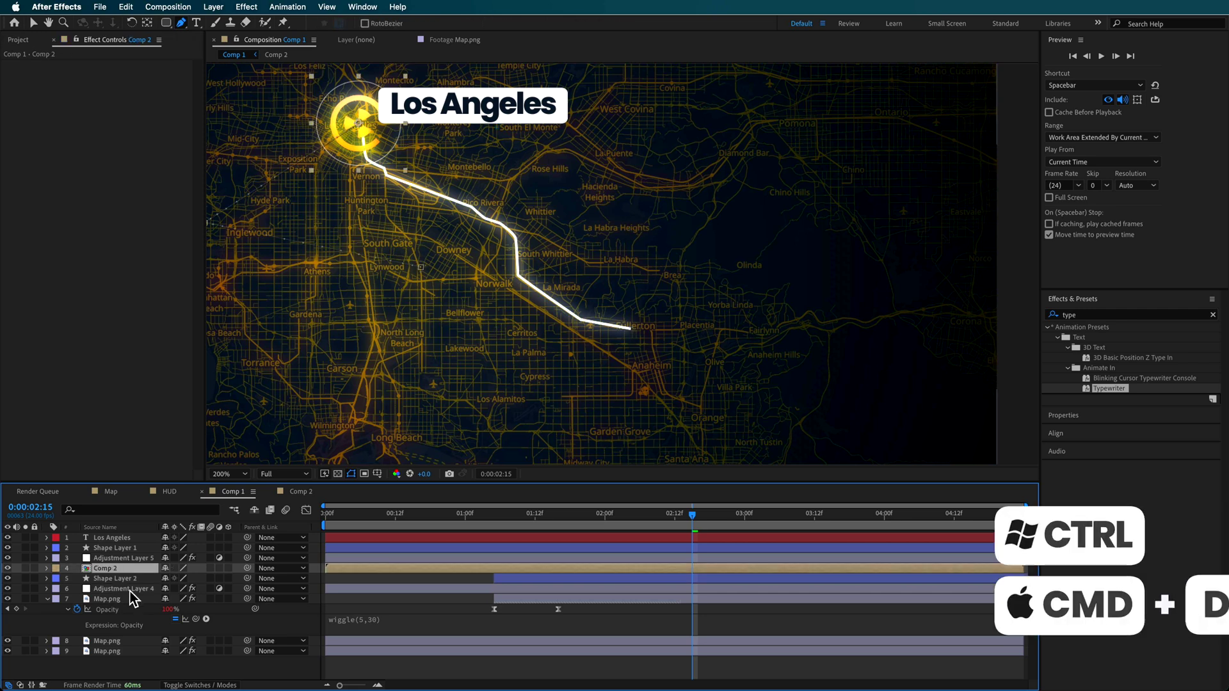
key(ctrl+d)
- Start the duplicated Comp 2 layer at about 0:00:01:10 and remove all of its Position keyframes
drag(378, 570, 576, 572)
key(u)
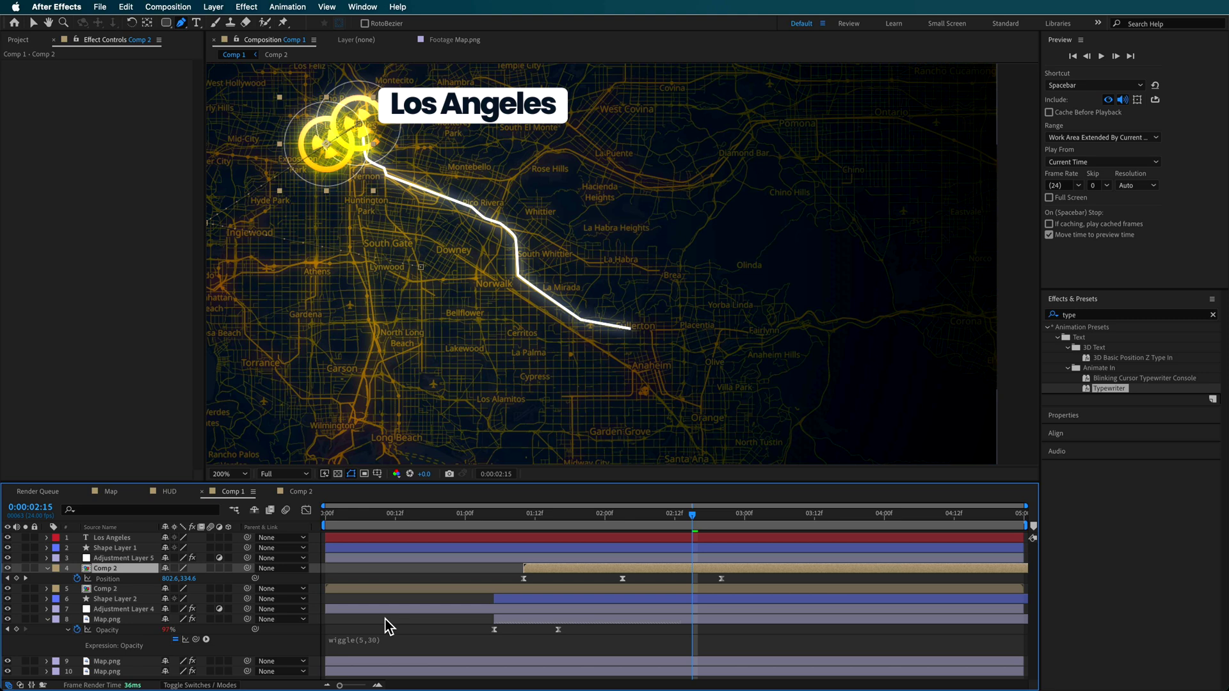
click(77, 578)
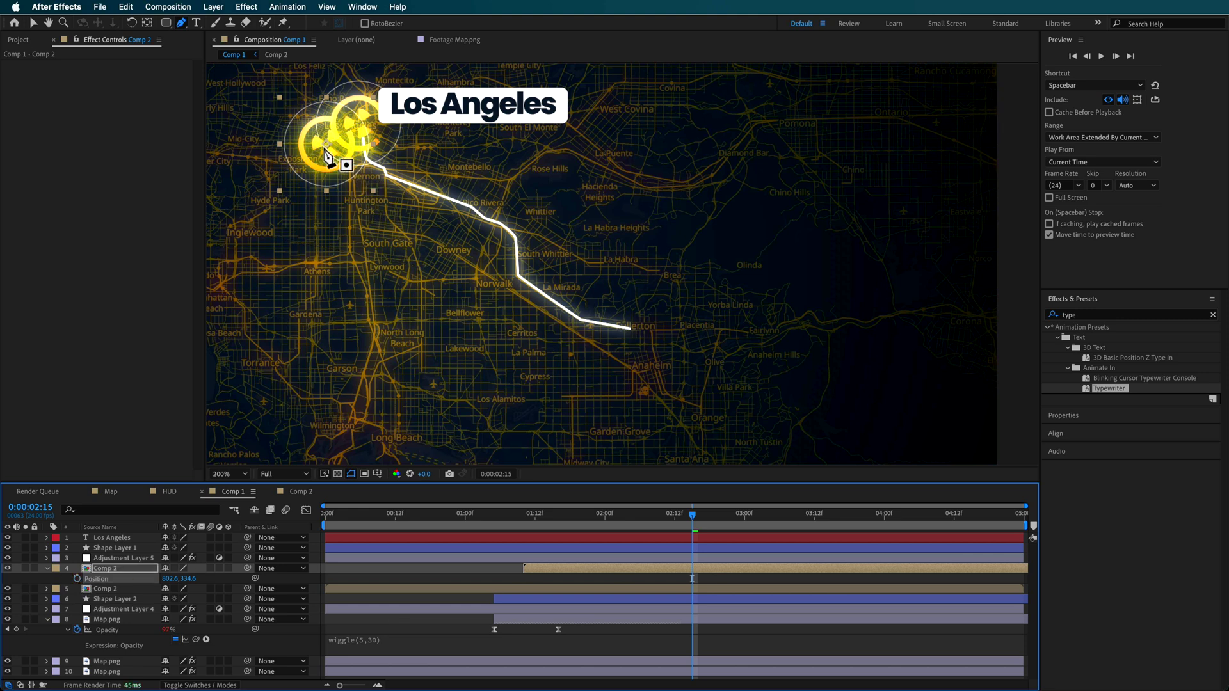
- Place the duplicated target on the route's end at Fullerton and scale it down to a little over half its size
key(v)
drag(325, 148, 630, 332)
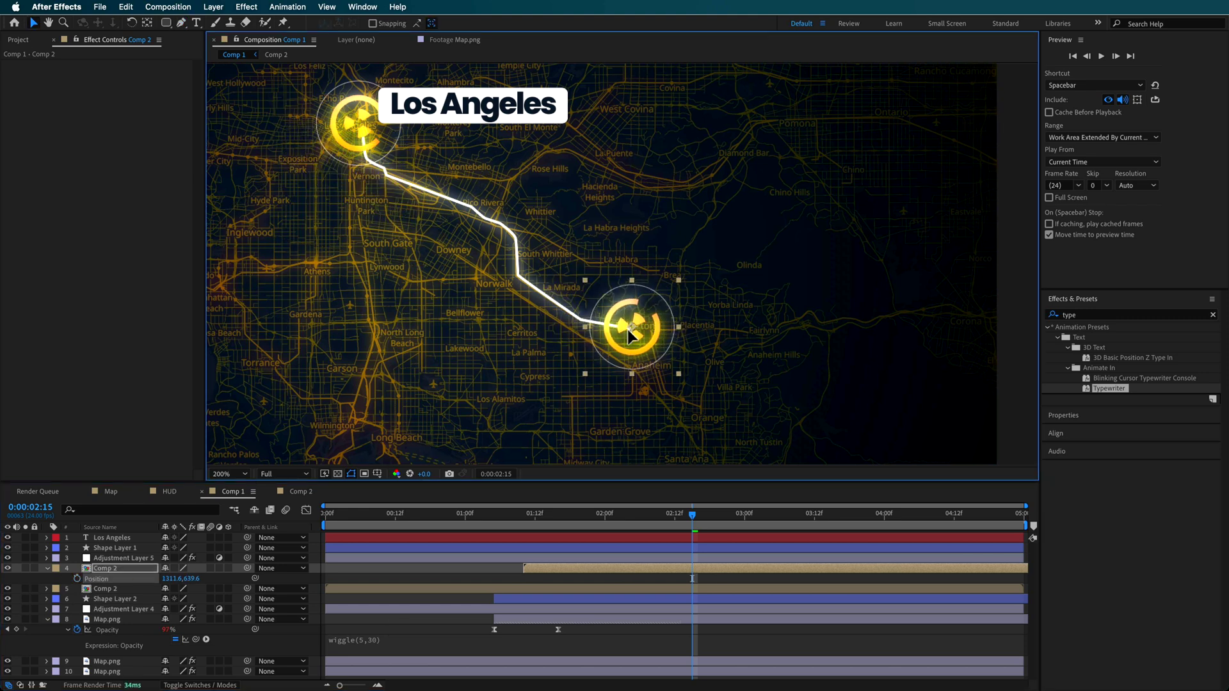
drag(680, 280, 647, 340)
- Delay the duplicated target's start to about 0:00:01:16 and preview its appearance against the route
drag(678, 514, 513, 529)
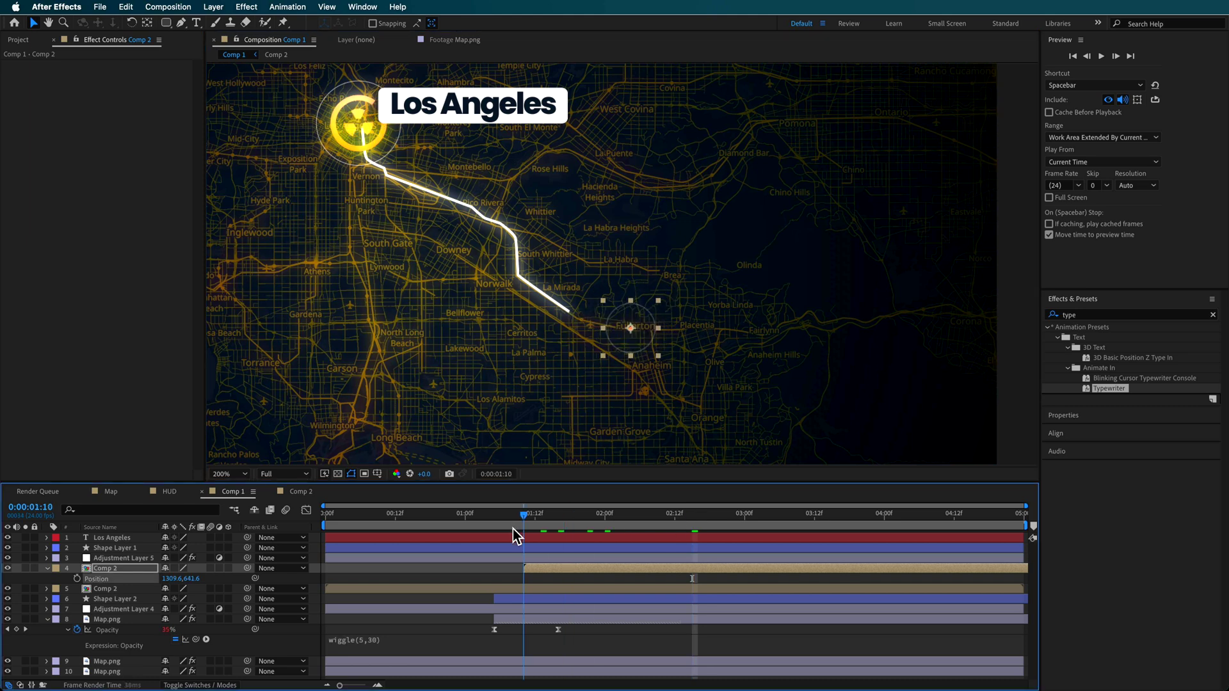
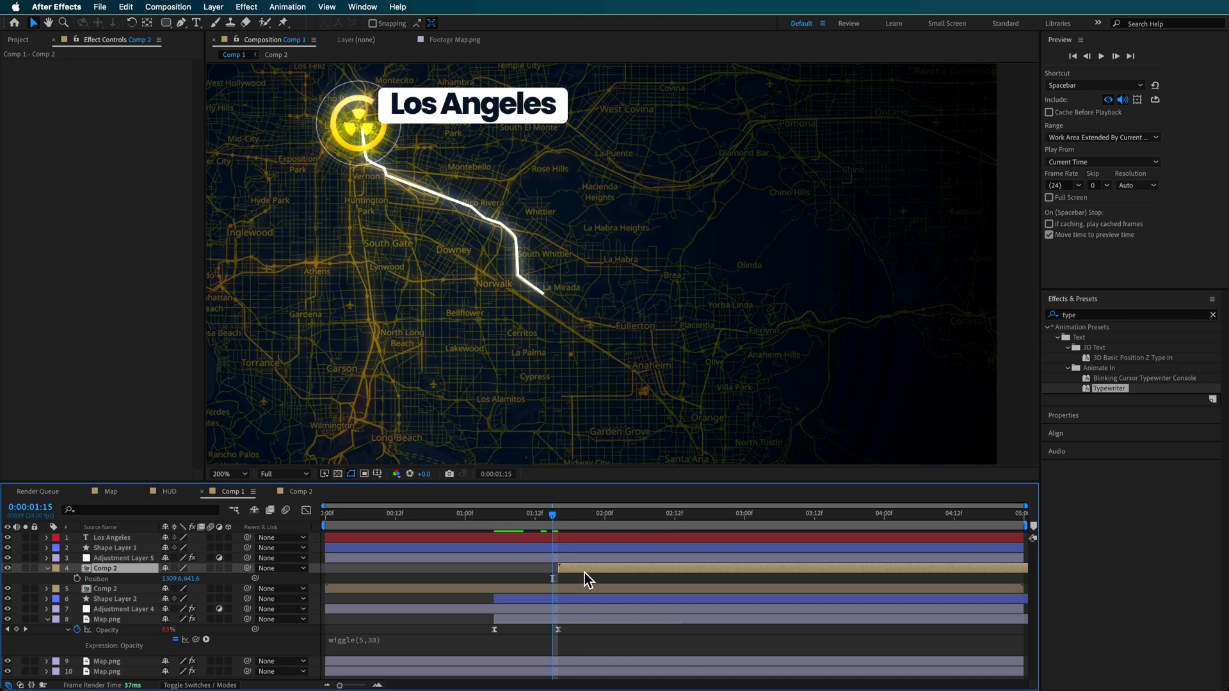
key(space)
key(space)
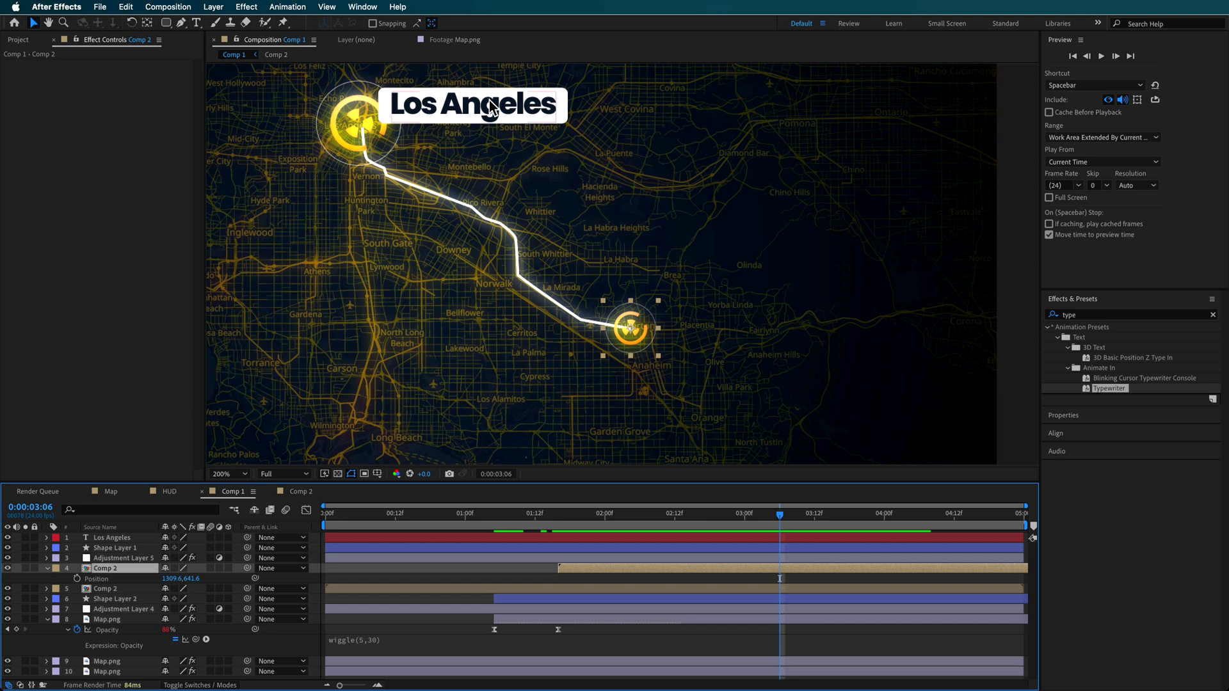
- Check the second target and its Fullerton label in the Map composition at 0:00:04:01, and return to Comp 1
click(96, 495)
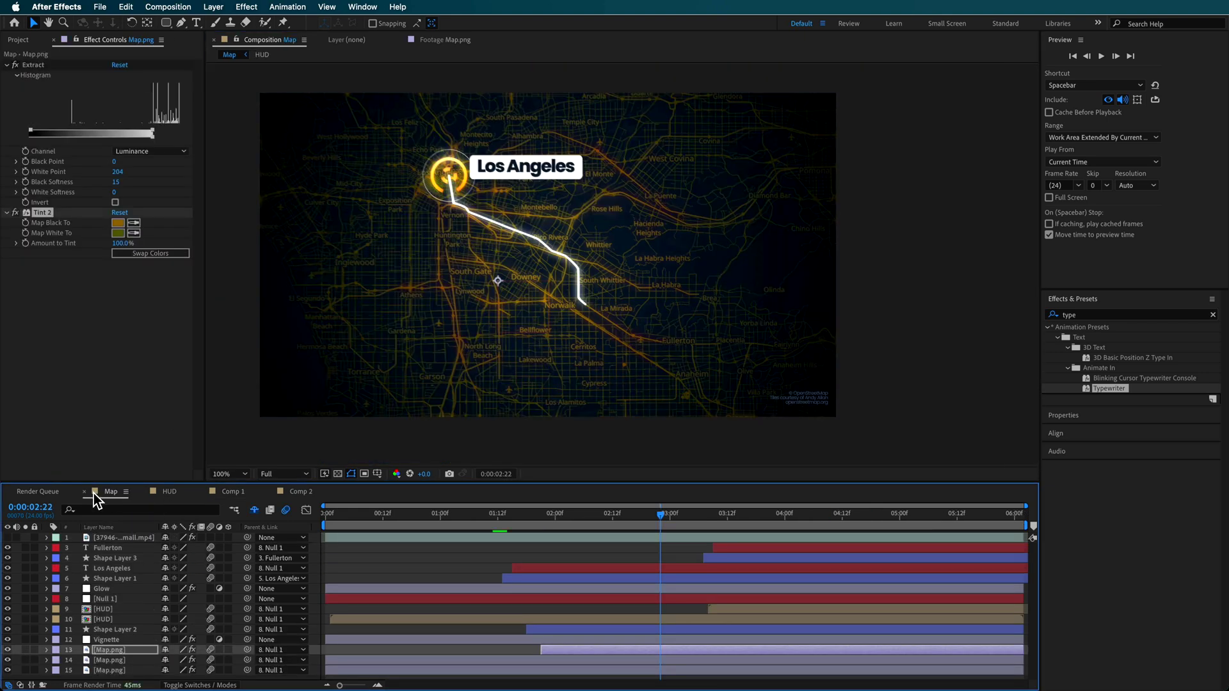
drag(678, 519, 789, 530)
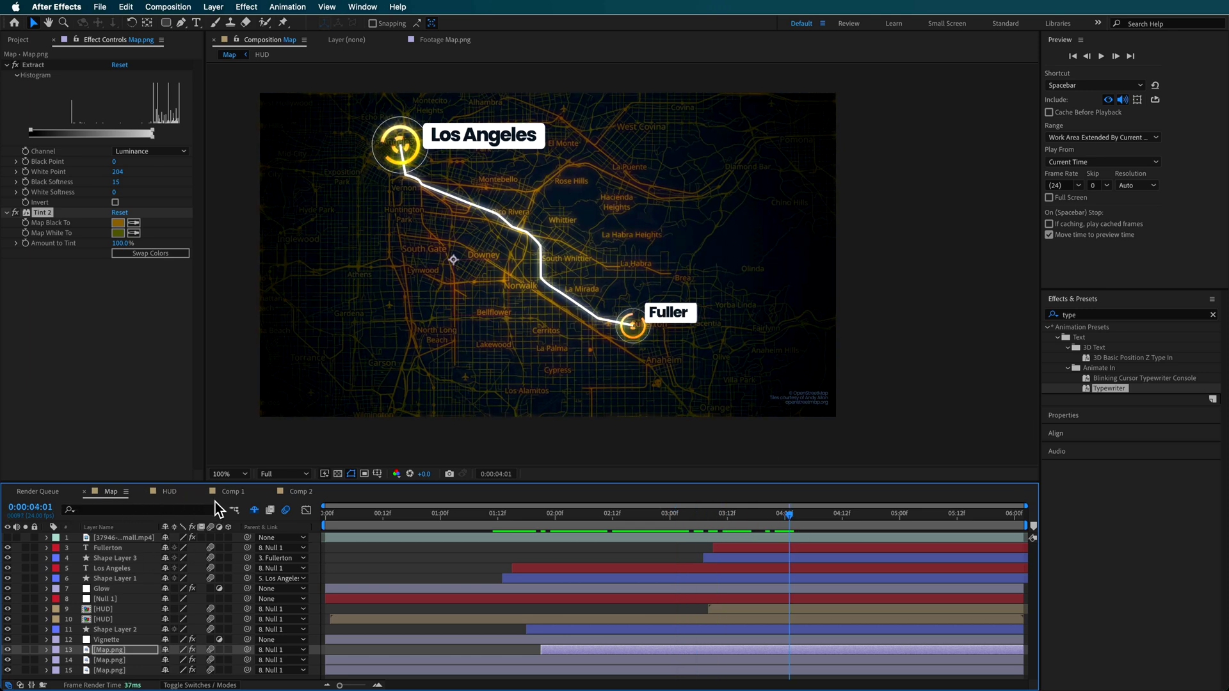
click(232, 492)
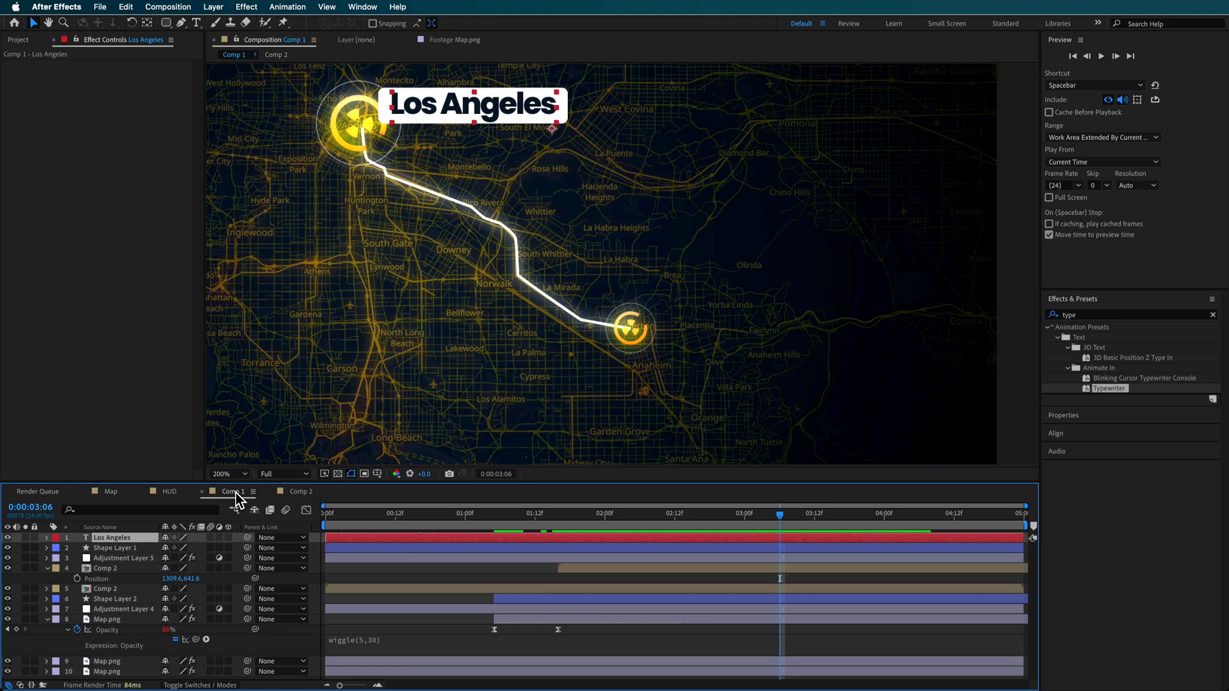
- Collapse the expanded layer properties, add a null object to Comp 1 and move it to the top of the layer stack
click(46, 568)
click(47, 609)
click(56, 629)
right_click(50, 650)
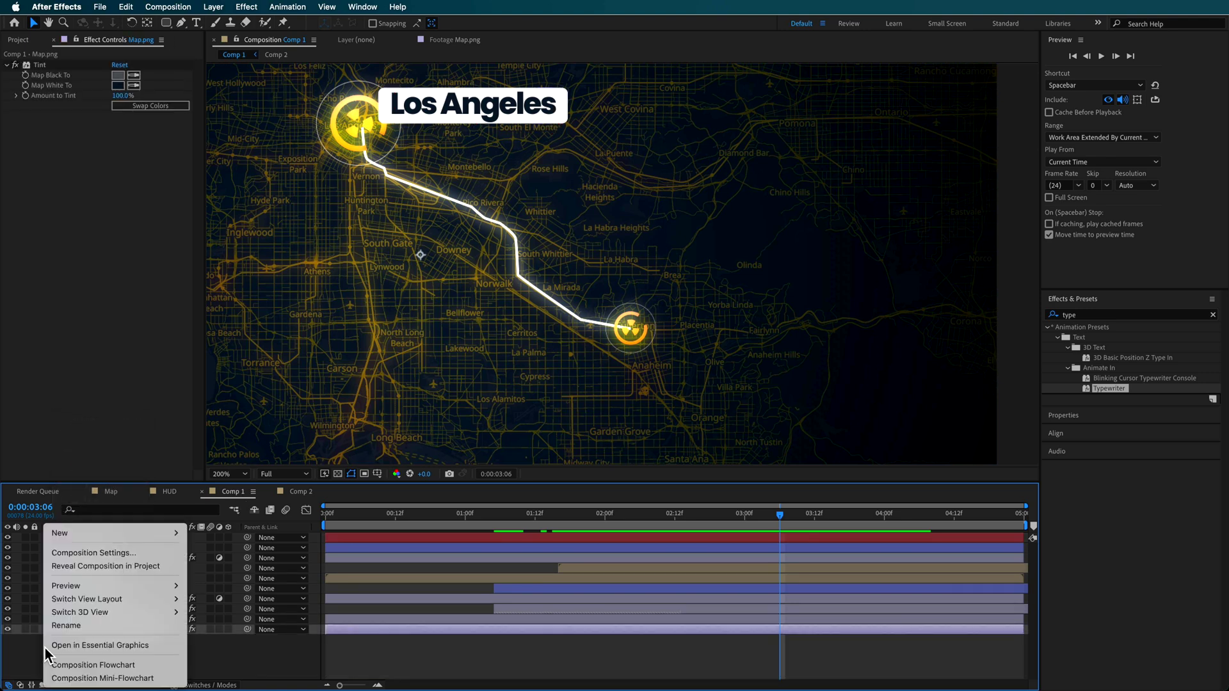
mouse_move(119, 534)
click(238, 607)
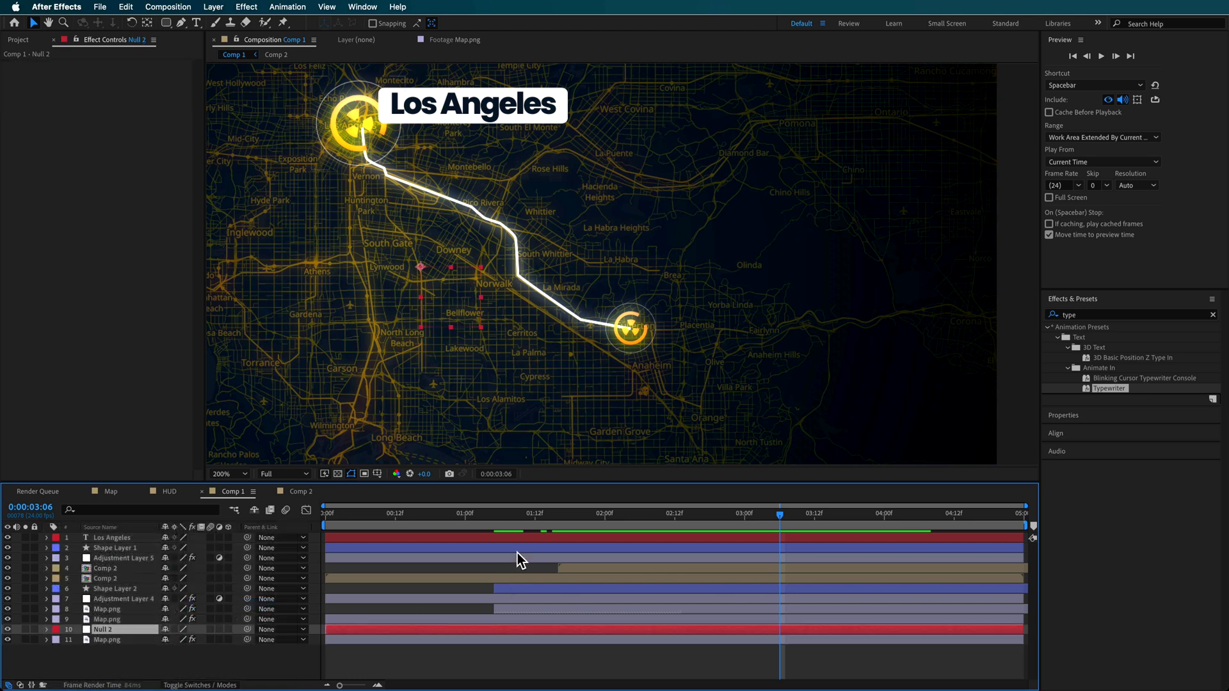
drag(118, 630, 115, 534)
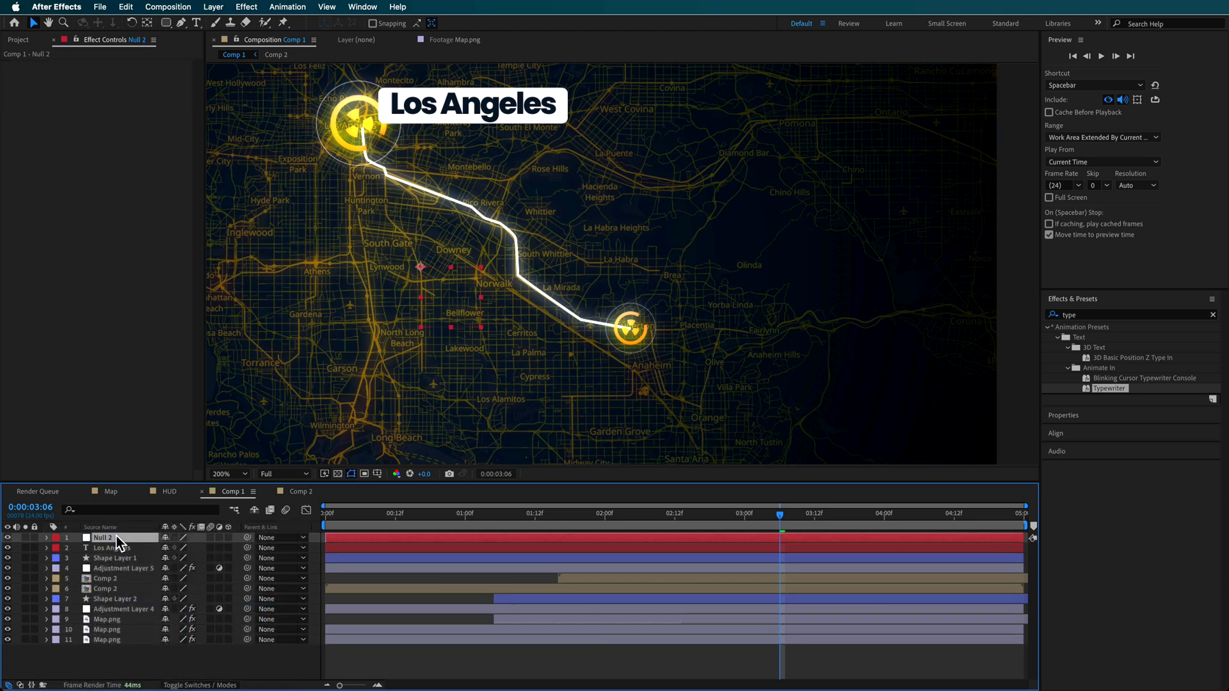
- Parent the text, shape, Comp 2 and Map.png layers to the null, leaving out both adjustment layers
click(124, 548)
super+click(105, 560)
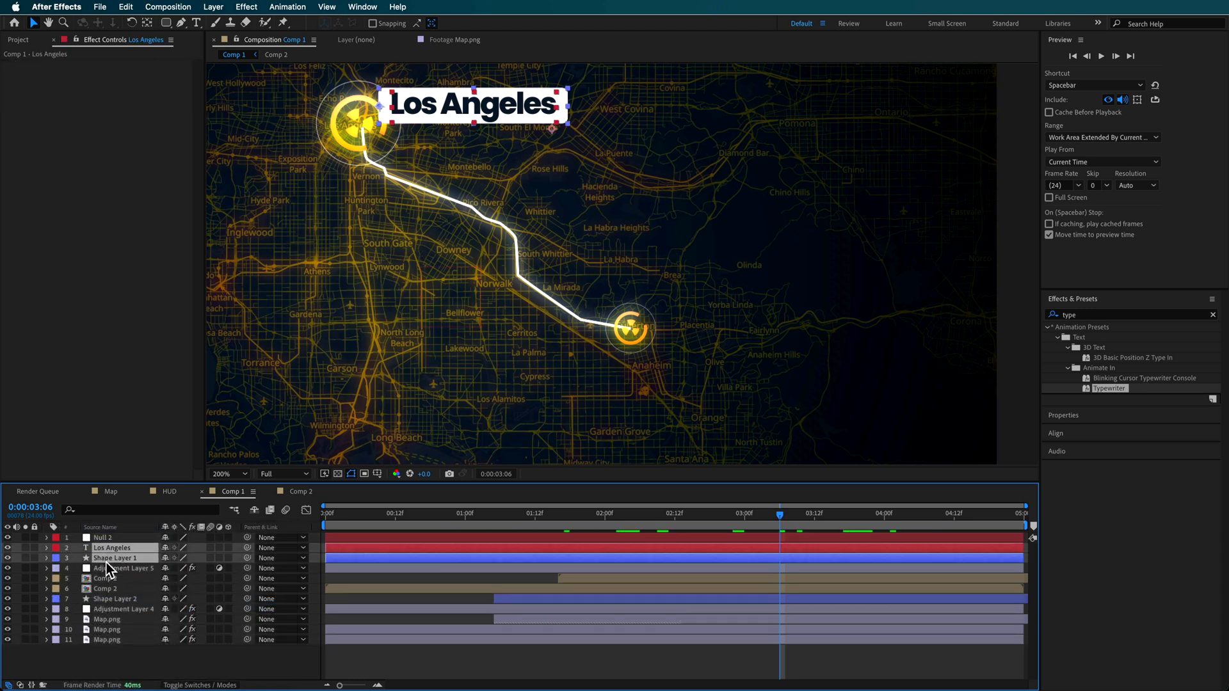
super+click(107, 580)
super+click(110, 589)
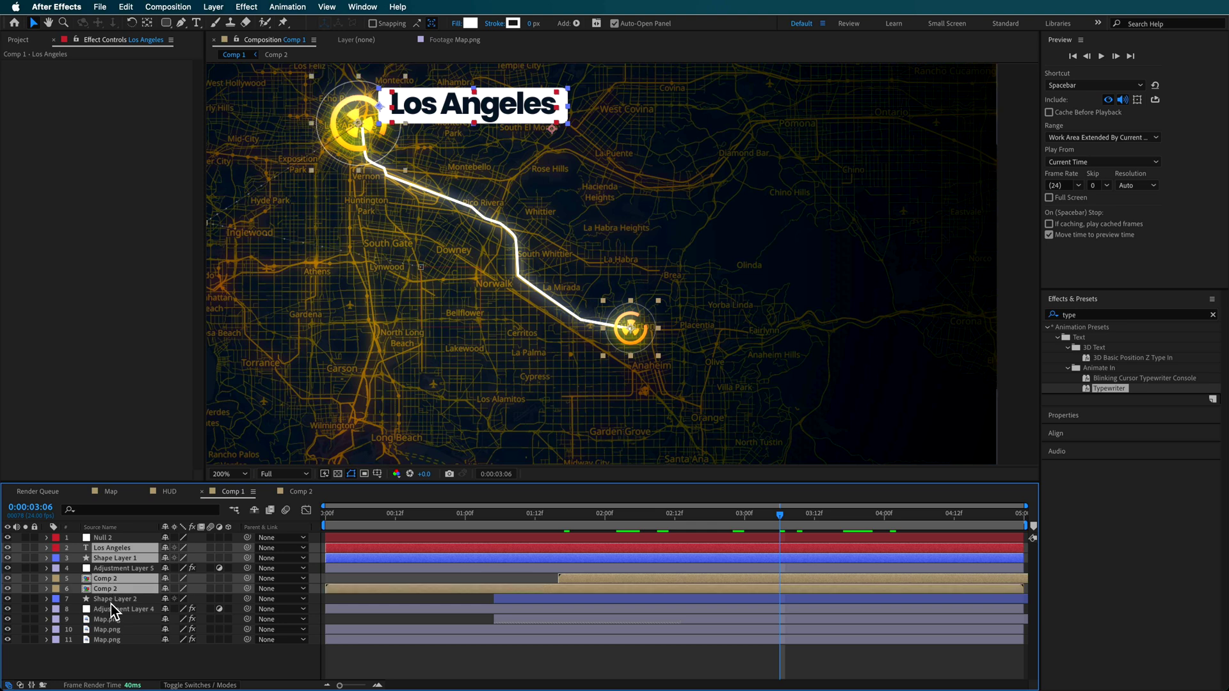
super+click(111, 600)
super+click(109, 619)
super+click(108, 630)
super+click(107, 639)
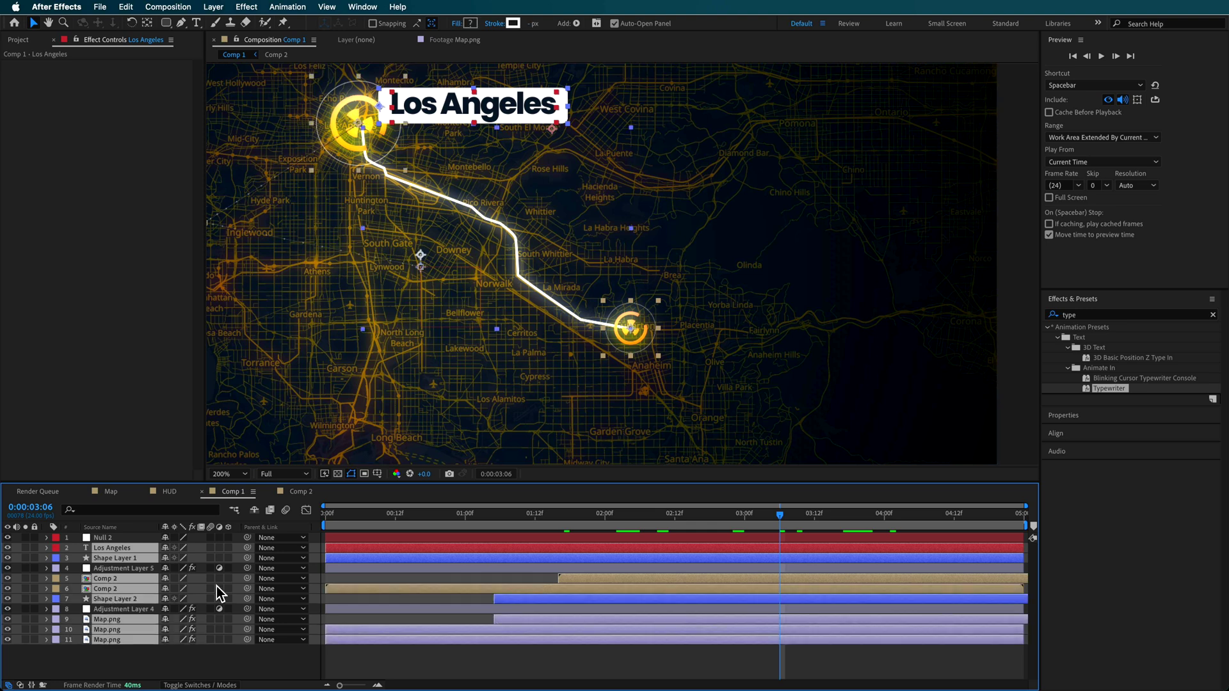
drag(247, 550, 128, 539)
- Reposition the null to about 1066, 554 at the start of Comp 1, and add its first Position and Scale keyframes
click(128, 539)
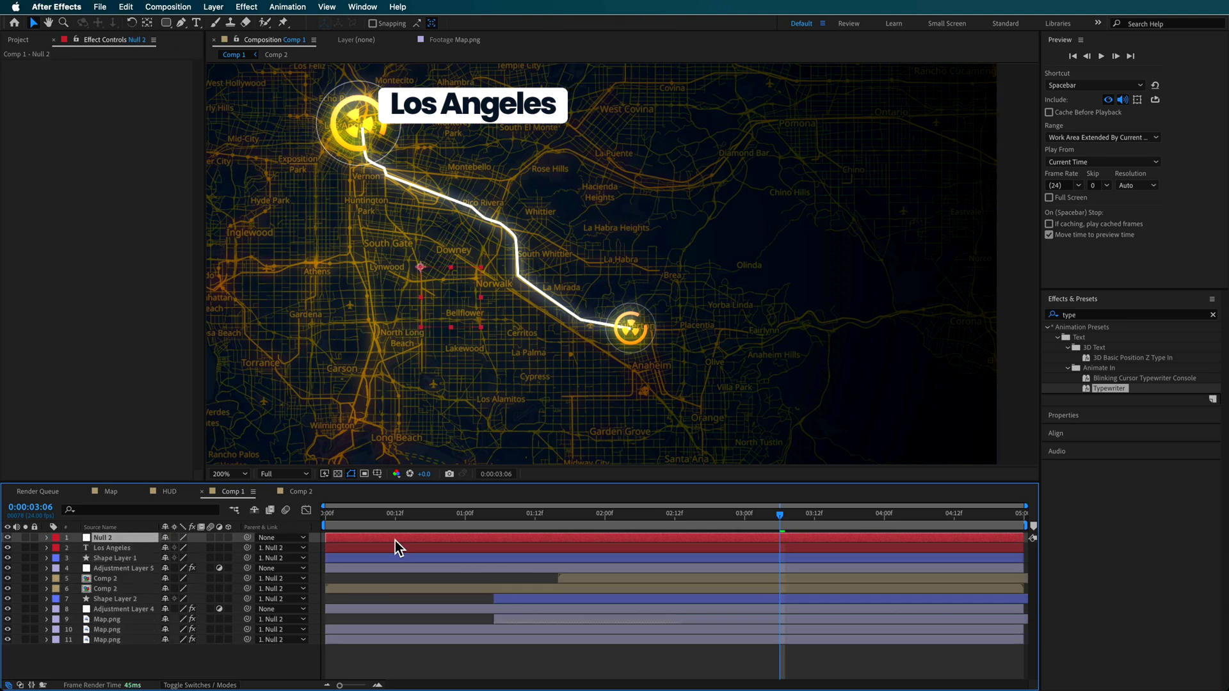
drag(391, 523, 321, 513)
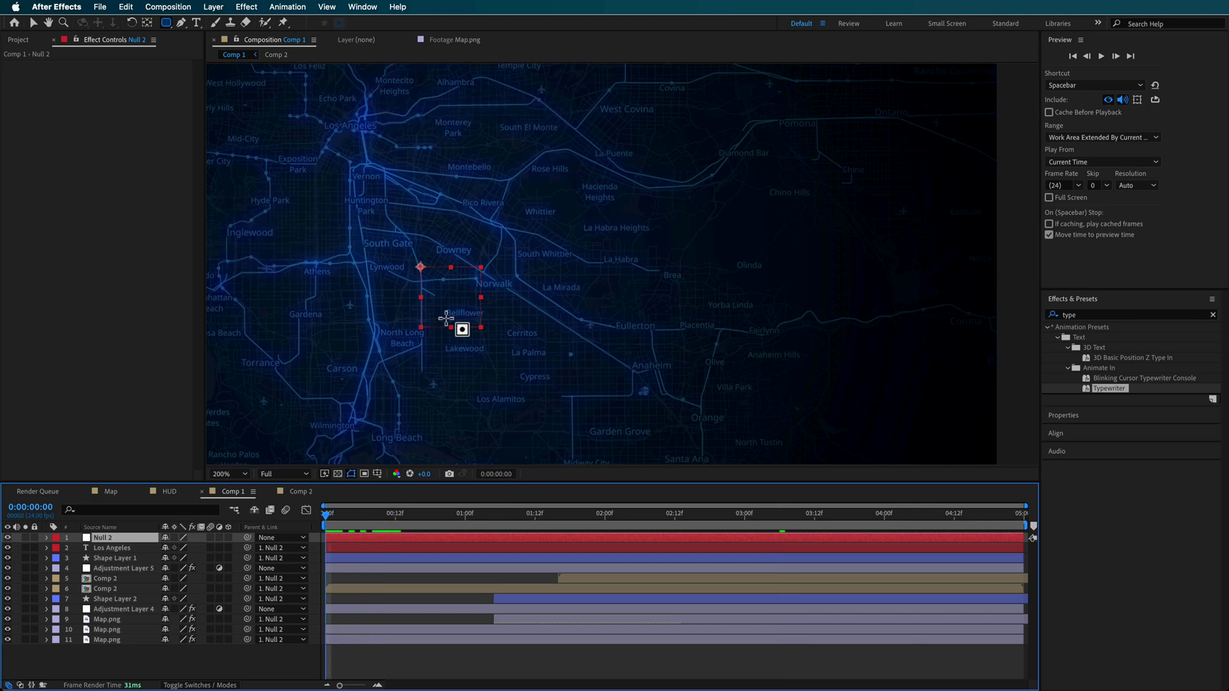
scroll(488, 322, down, 1)
key(v)
drag(539, 293, 571, 295)
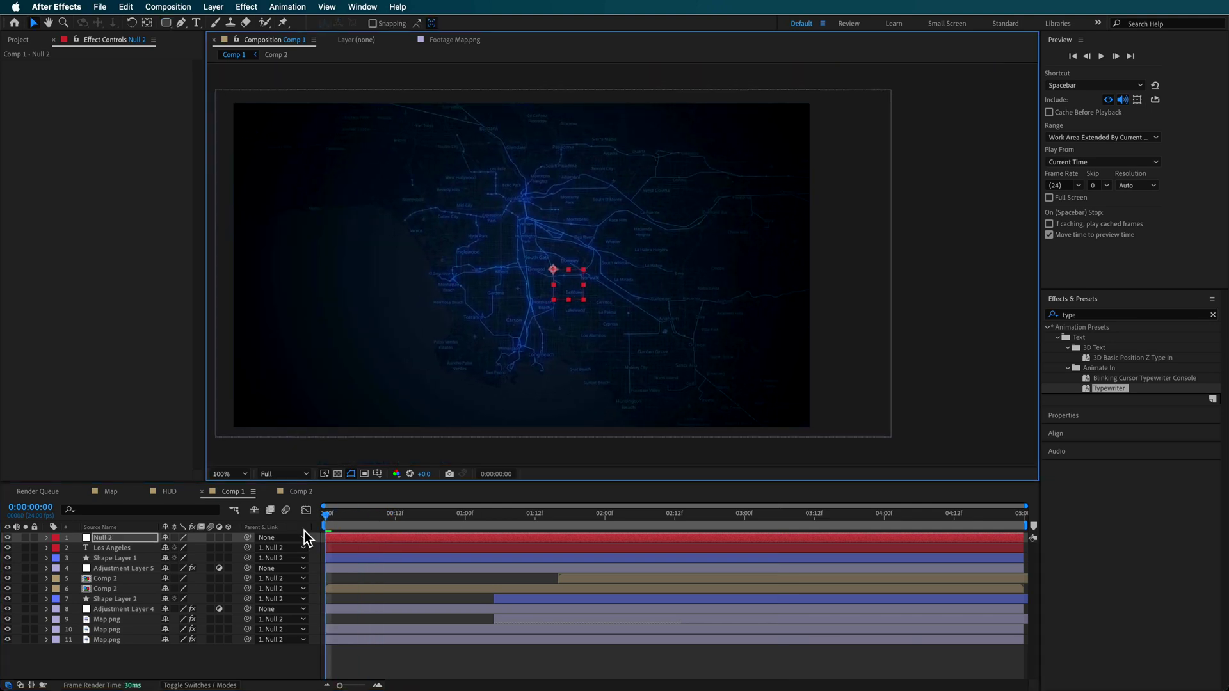
key(alt+shift+p)
key(alt+shift+s)
- Keyframe the null's movement and scale at about 0:00:01:02 and 0:00:01:17, ending at position 644, 646 and 168% scale, and preview it
drag(327, 514, 484, 518)
drag(583, 302, 631, 343)
drag(444, 521, 568, 549)
drag(625, 324, 471, 346)
click(500, 513)
key(Home)
key(space)
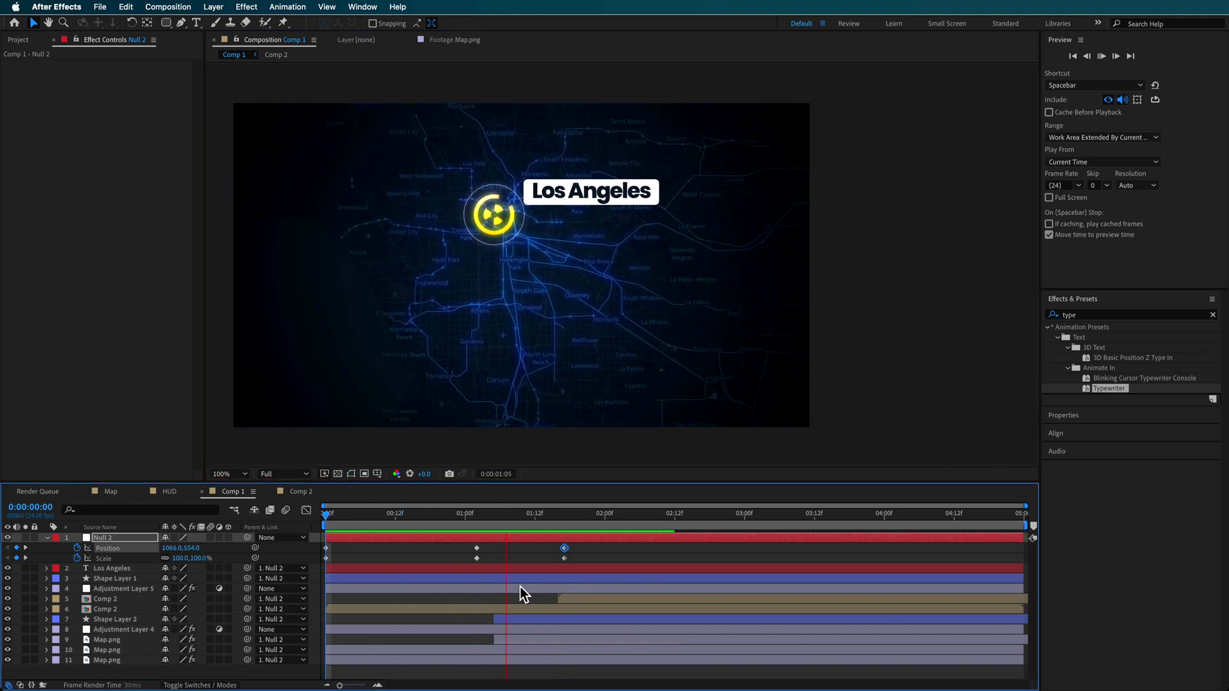
key(space)
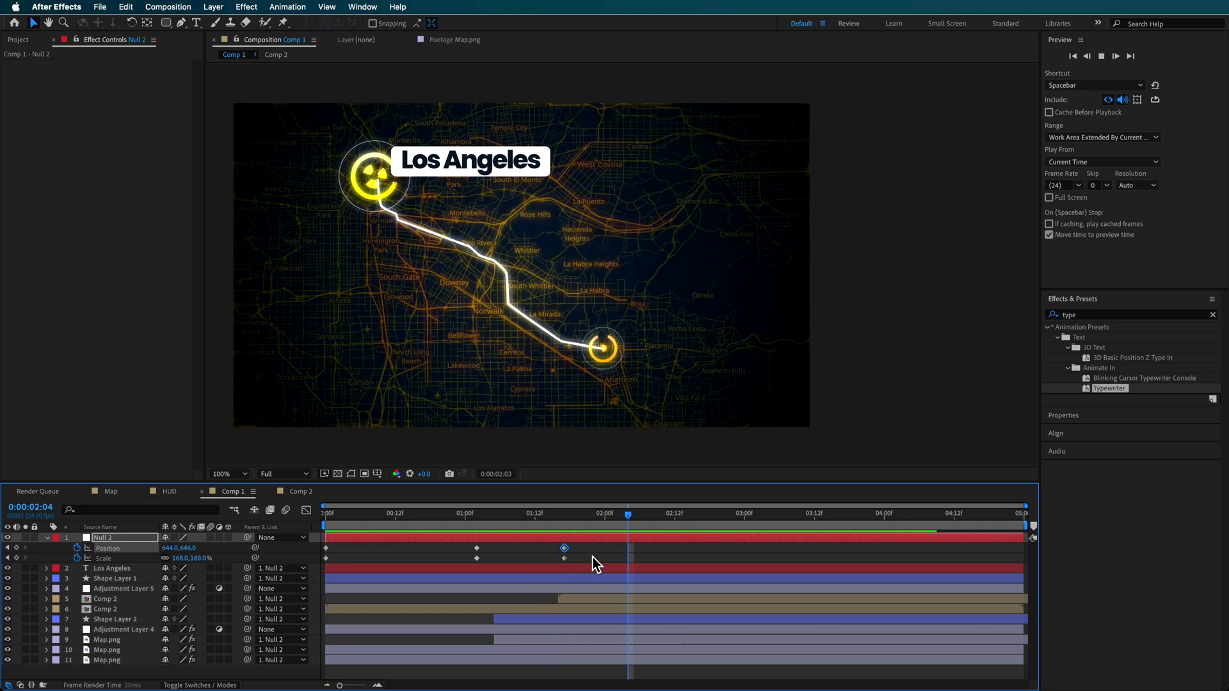
- Shift the null's last Position and Scale keyframes to 0:00:02:04 and the middle pair to about 0:00:00:22, and preview the timing
click(564, 558)
drag(565, 561, 650, 563)
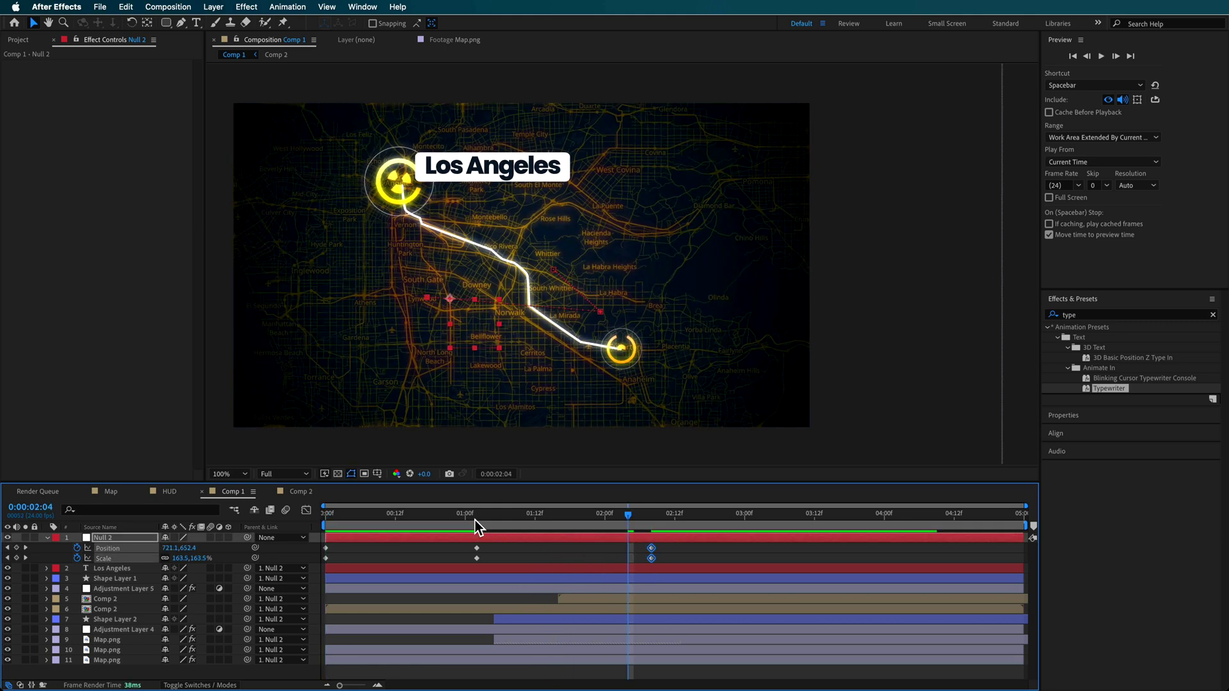
shift+click(476, 559)
drag(476, 559, 455, 563)
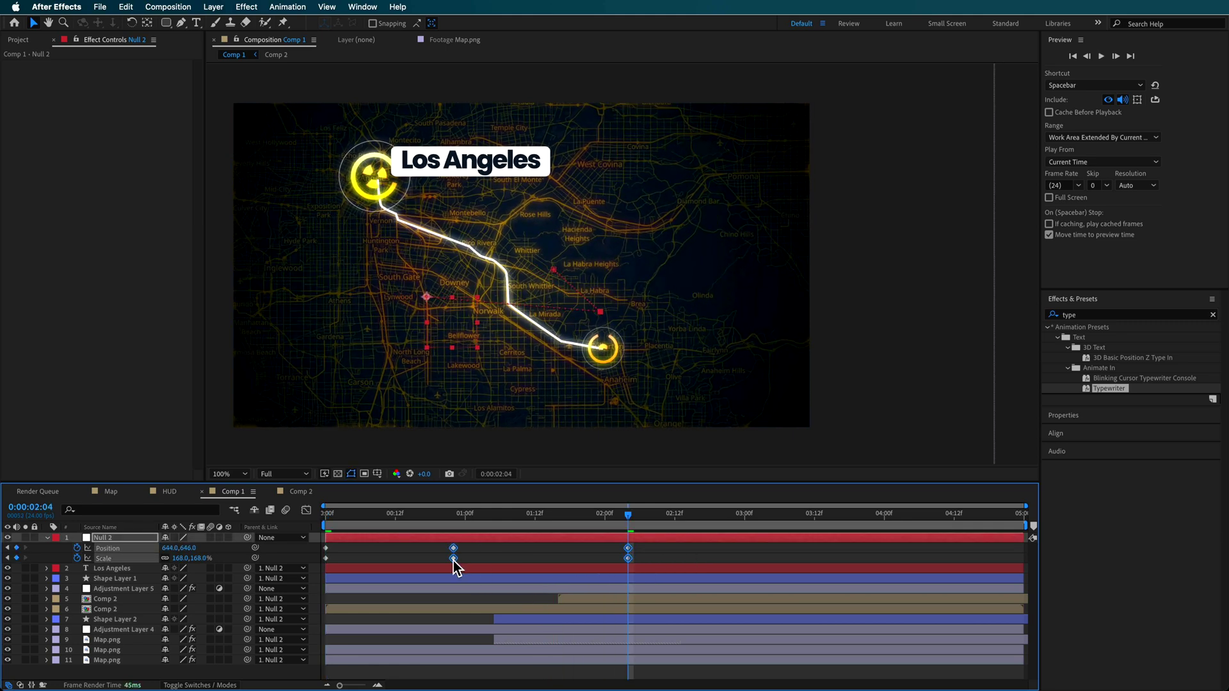
click(359, 520)
key(Home)
key(space)
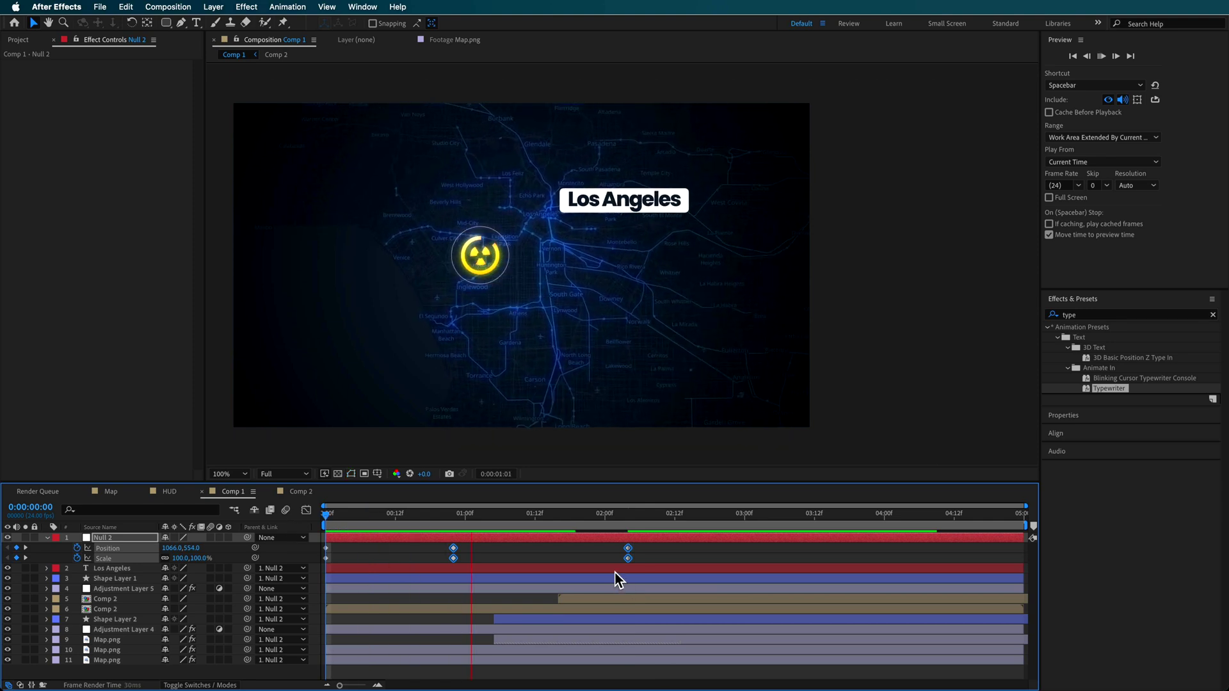
- Apply Easy Ease to all of the null's Position and Scale keyframes and preview the smoothed movement
drag(662, 535, 352, 563)
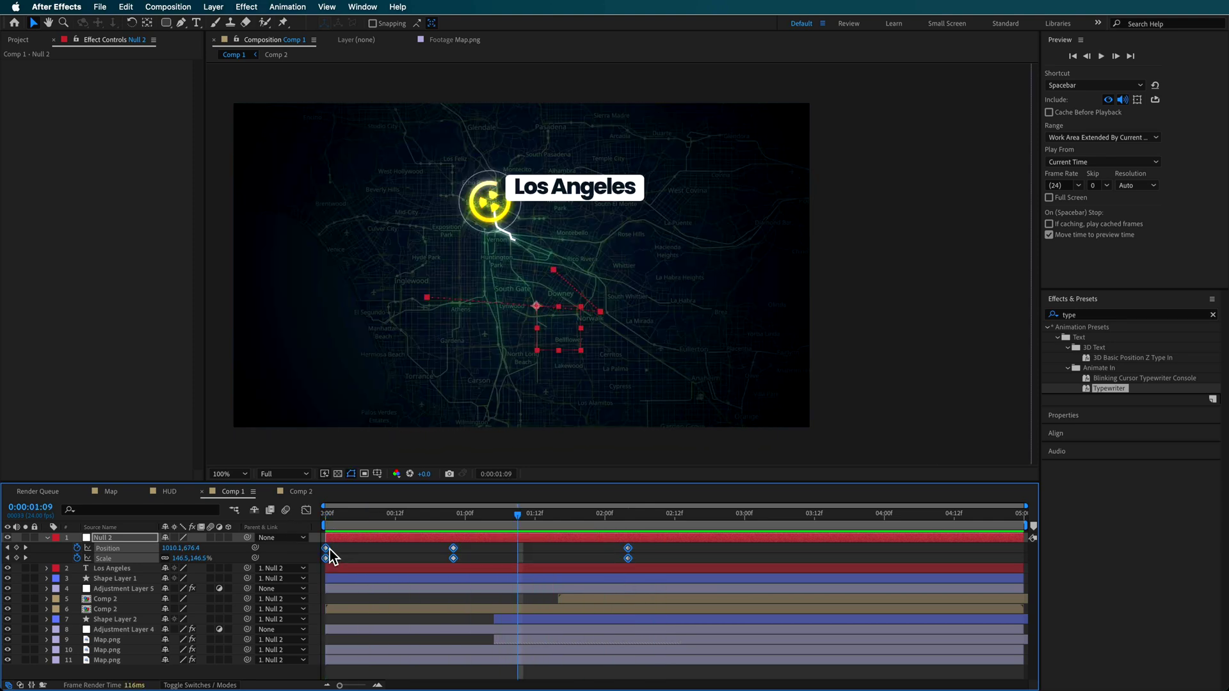
right_click(326, 548)
mouse_move(389, 678)
click(528, 600)
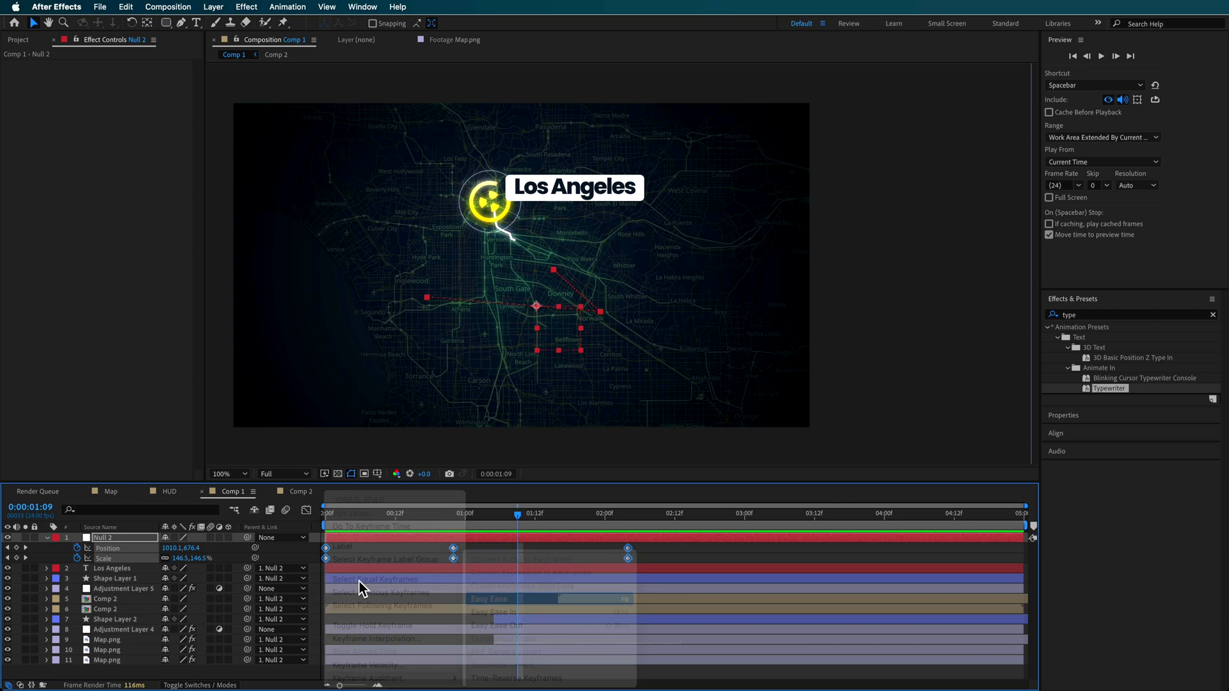
key(Home)
key(space)
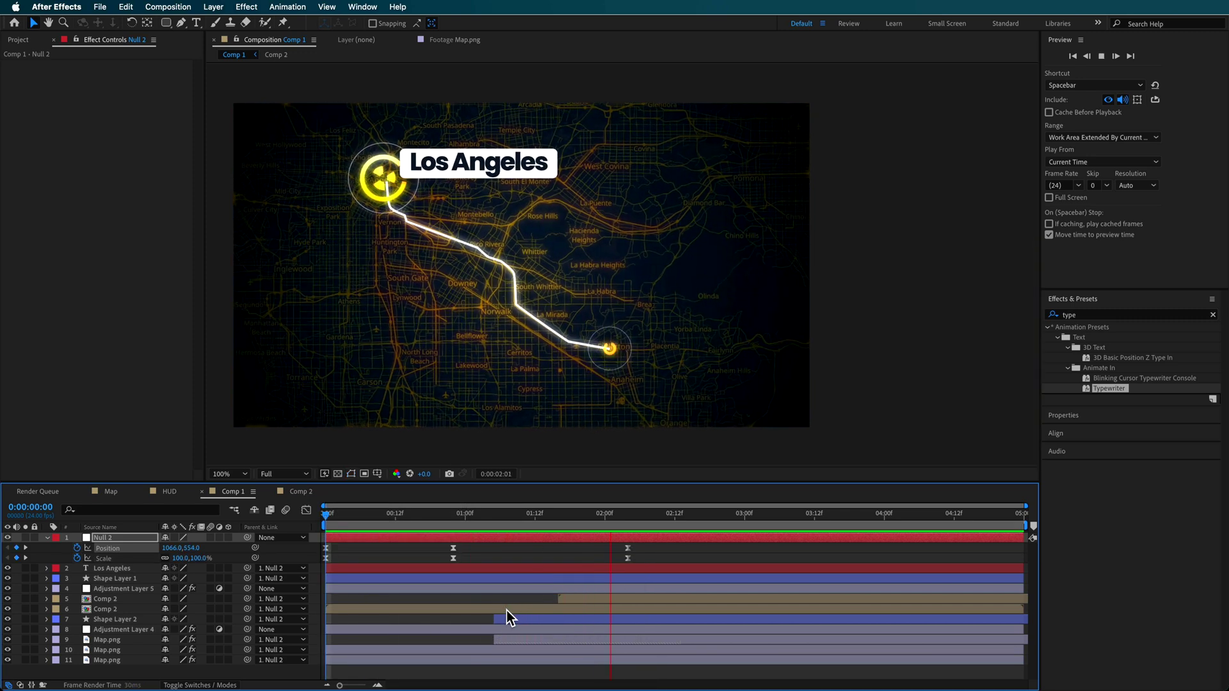
key(space)
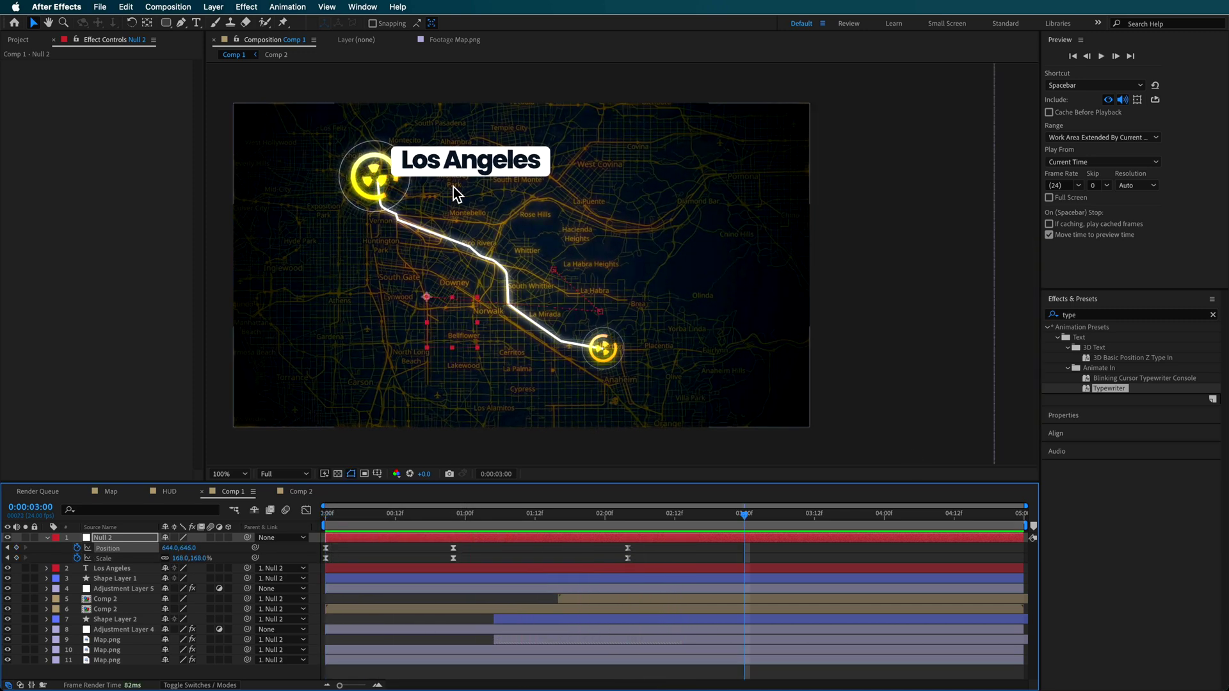
- Switch to the Map composition, select its topmost video overlay layer and scrub to 0:00:03:21
click(114, 499)
click(116, 541)
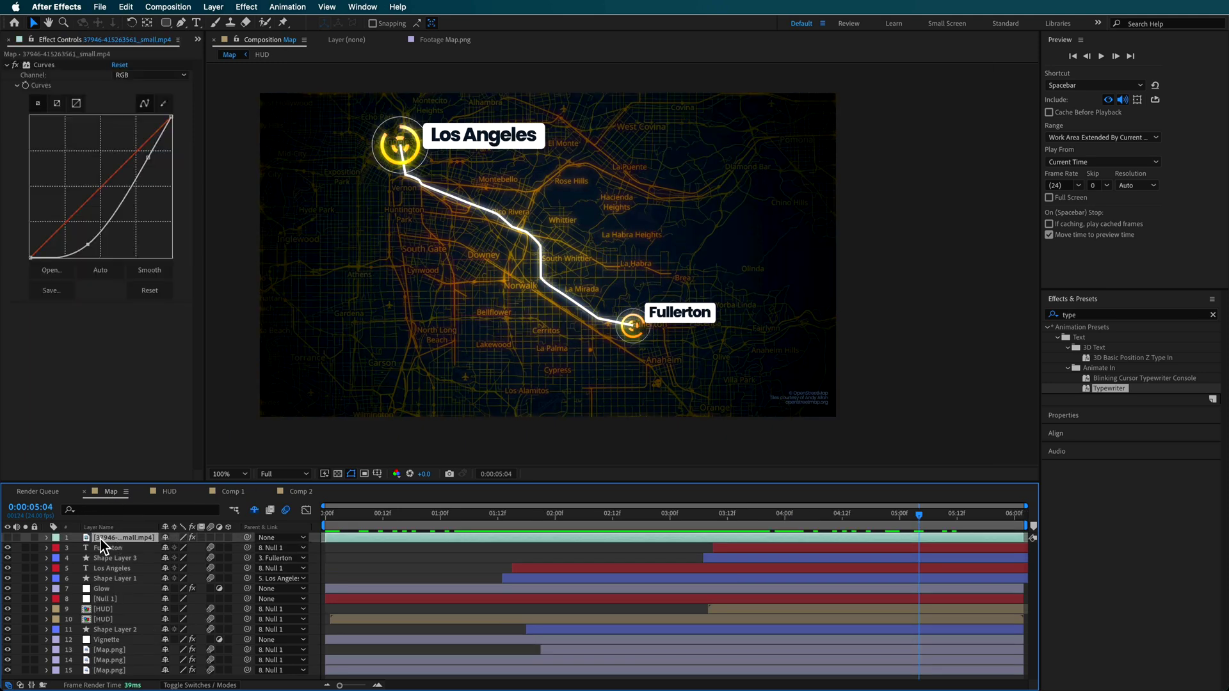
drag(502, 514, 774, 524)
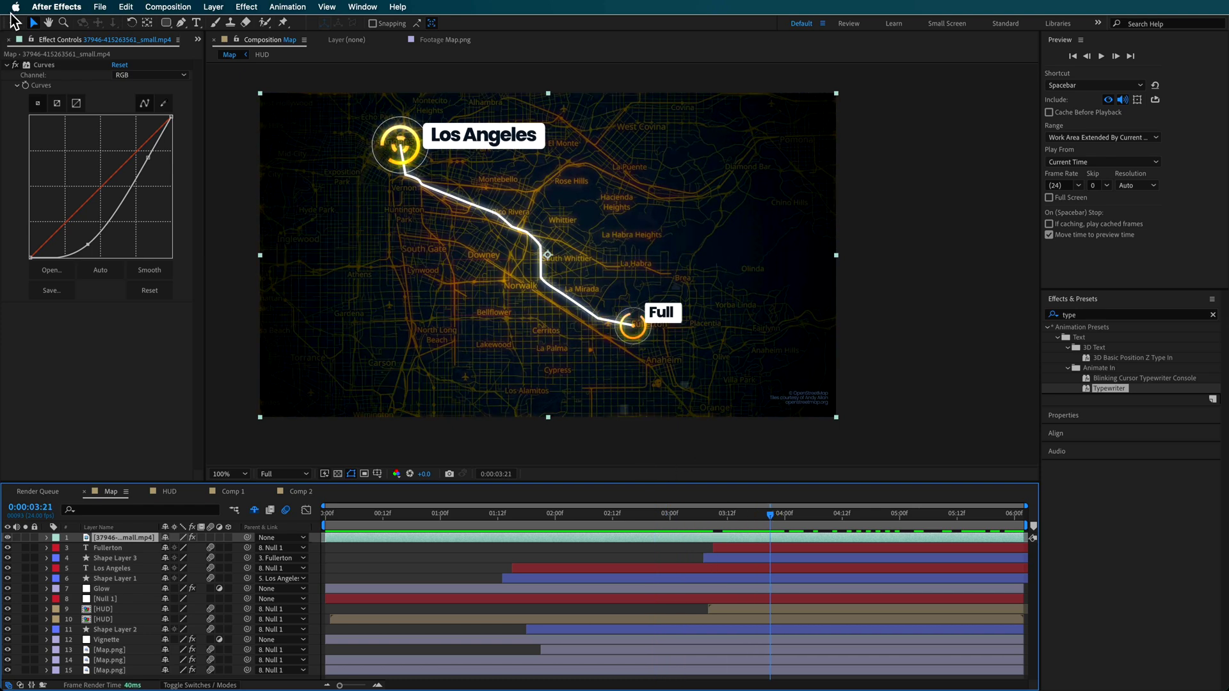
click(198, 40)
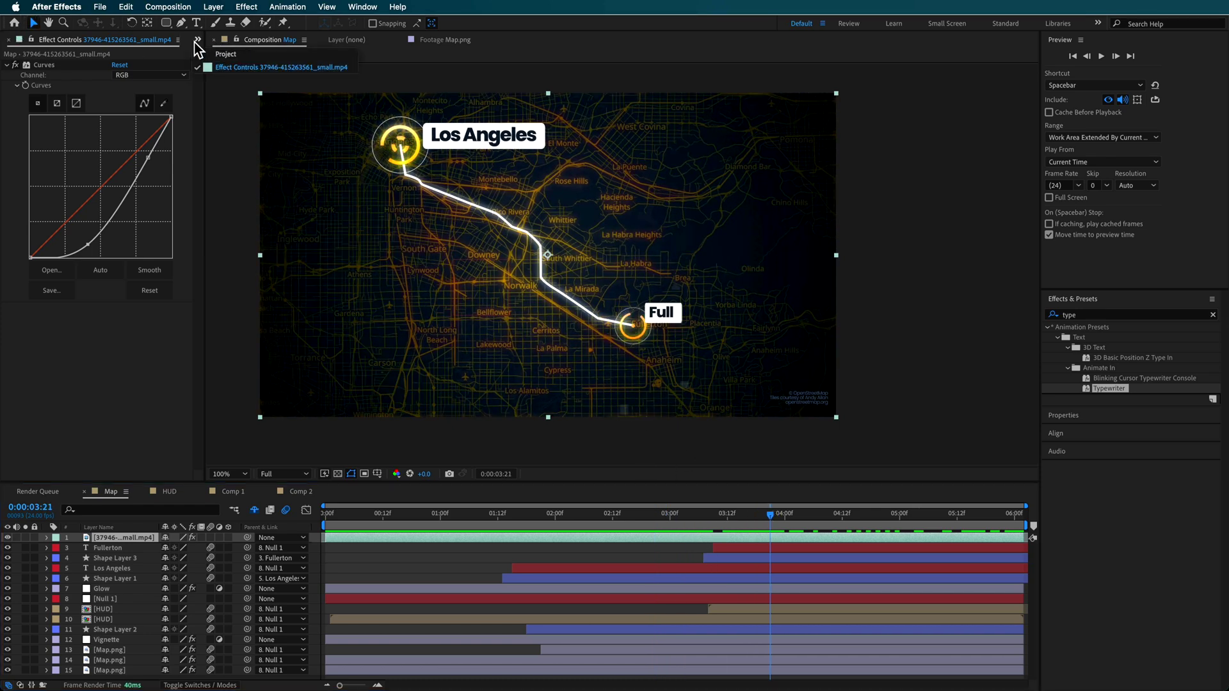
click(224, 57)
click(61, 138)
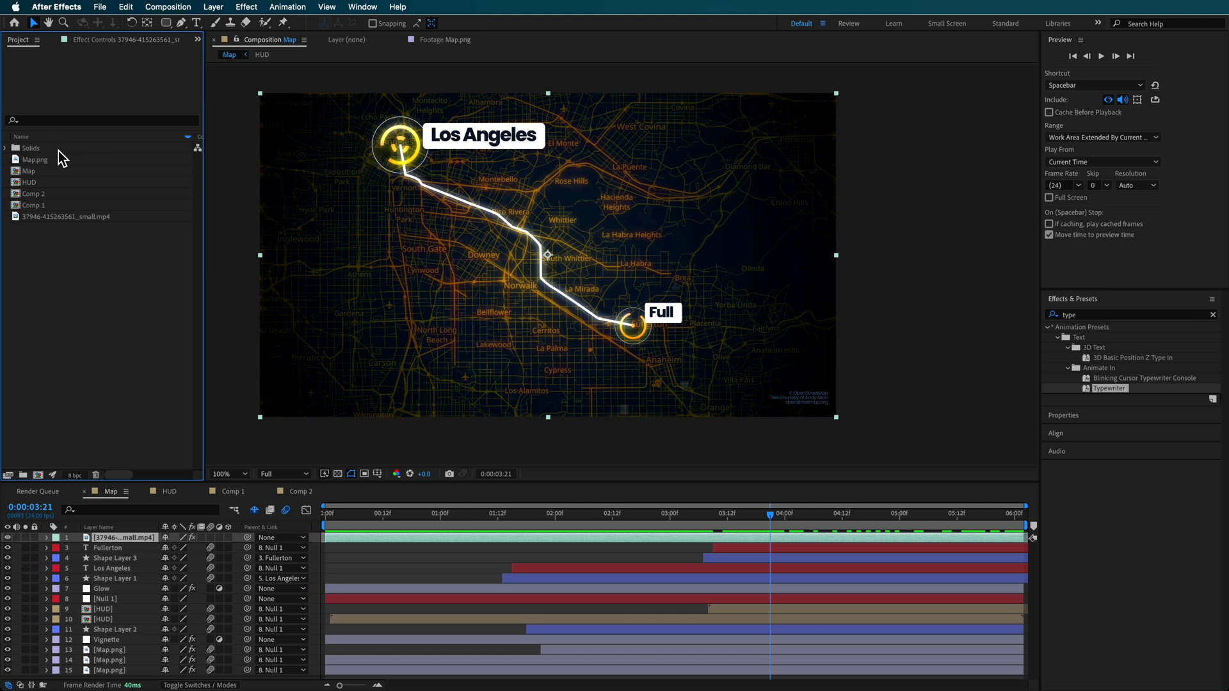
click(75, 216)
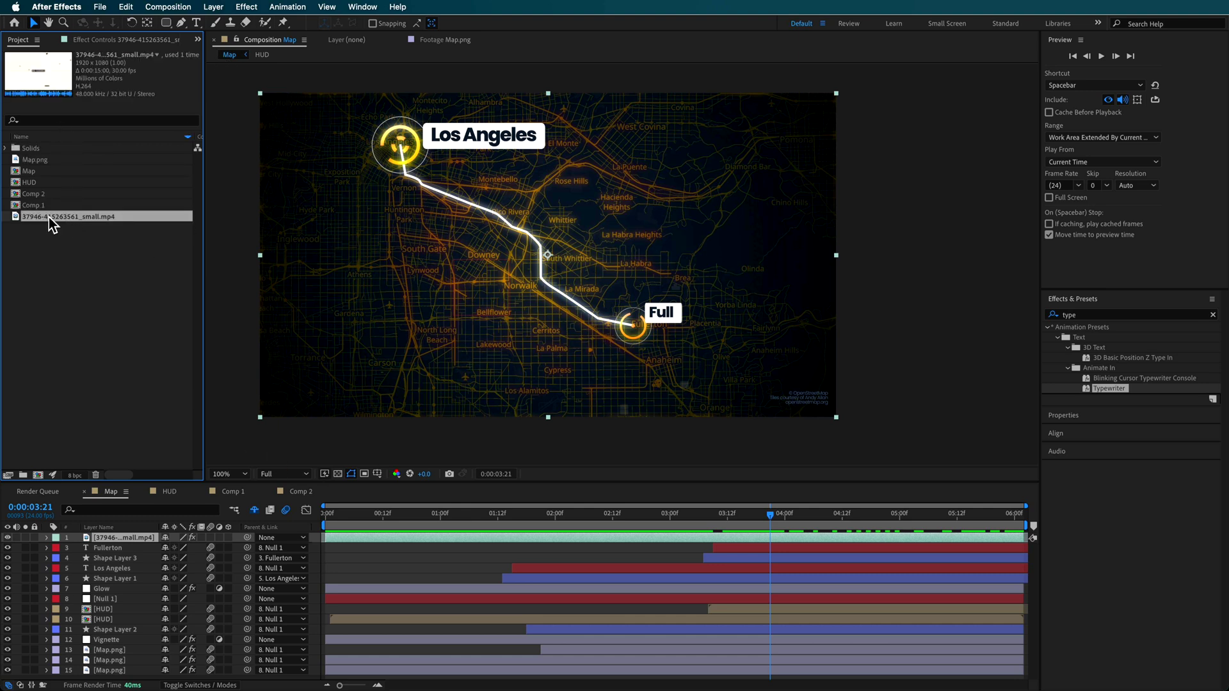
double_click(51, 219)
mouse_move(238, 447)
mouse_down()
mouse_move(1004, 464)
mouse_move(351, 453)
mouse_up()
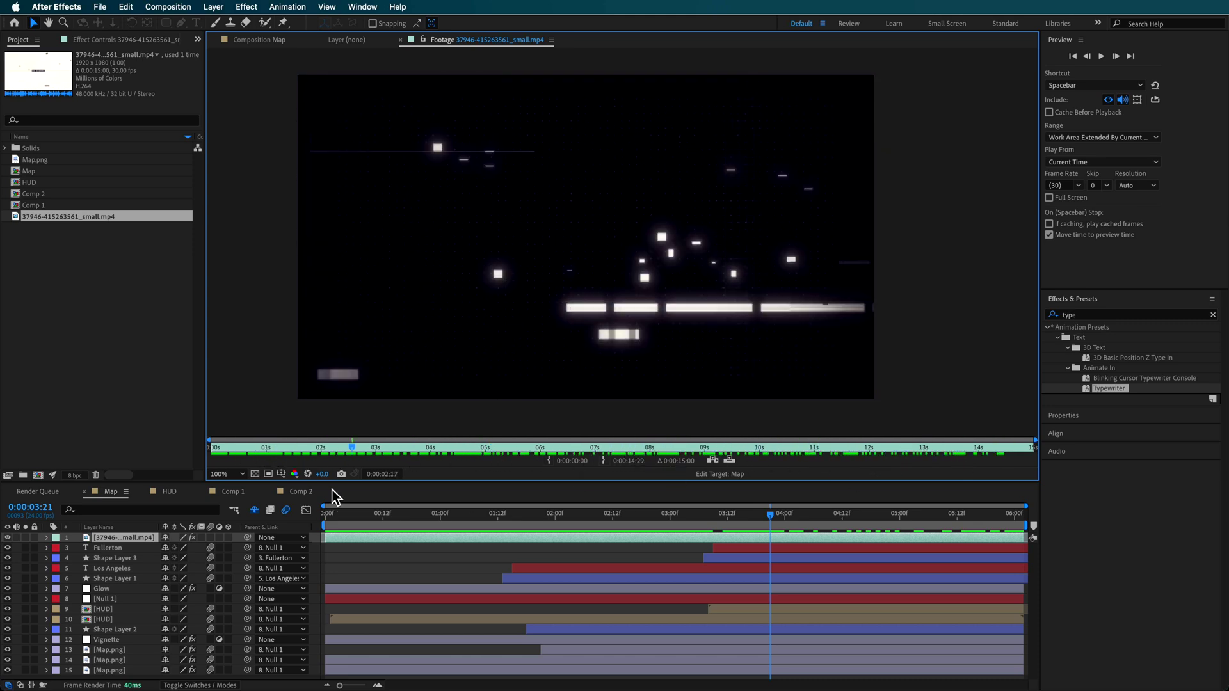
- Return to the Map composition, check the overlay video layer's blending mode and scrub the timeline to review its effect
click(152, 559)
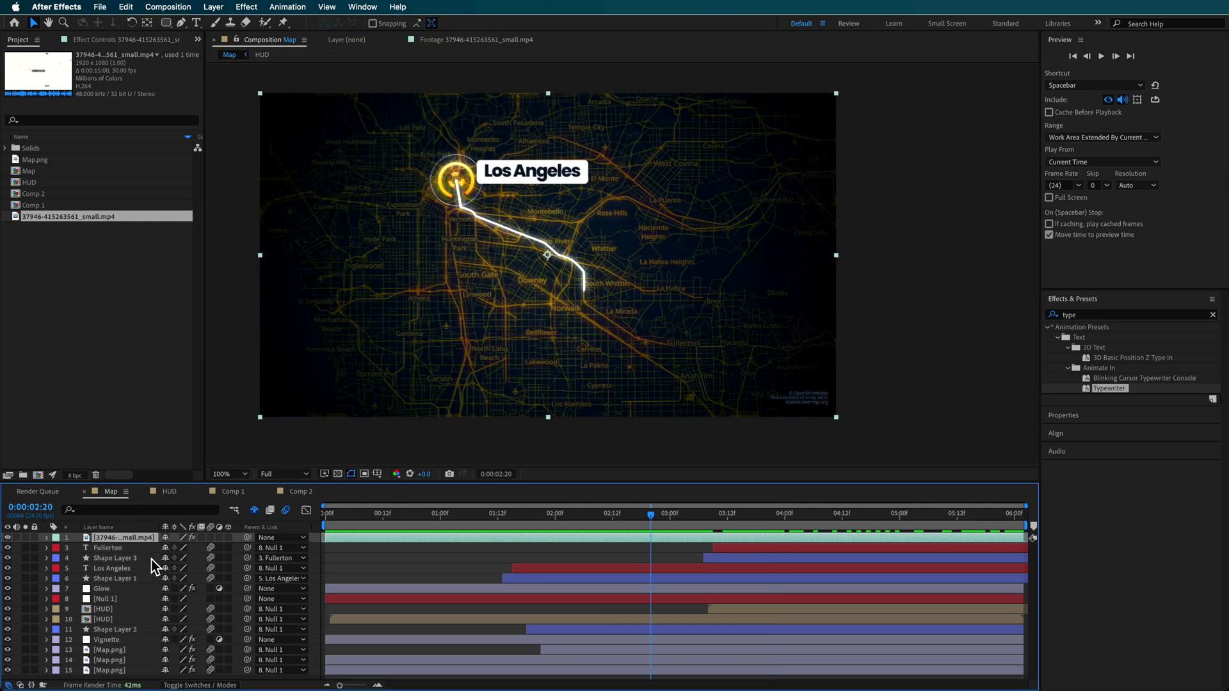
click(196, 687)
click(195, 540)
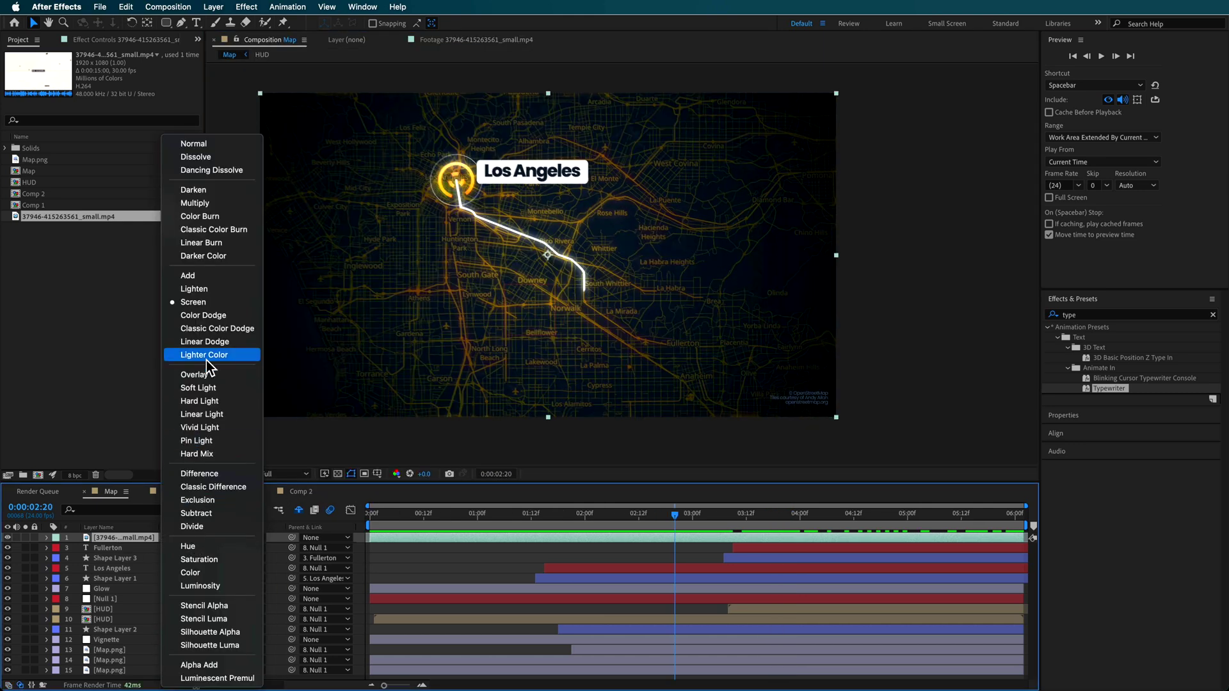
click(124, 546)
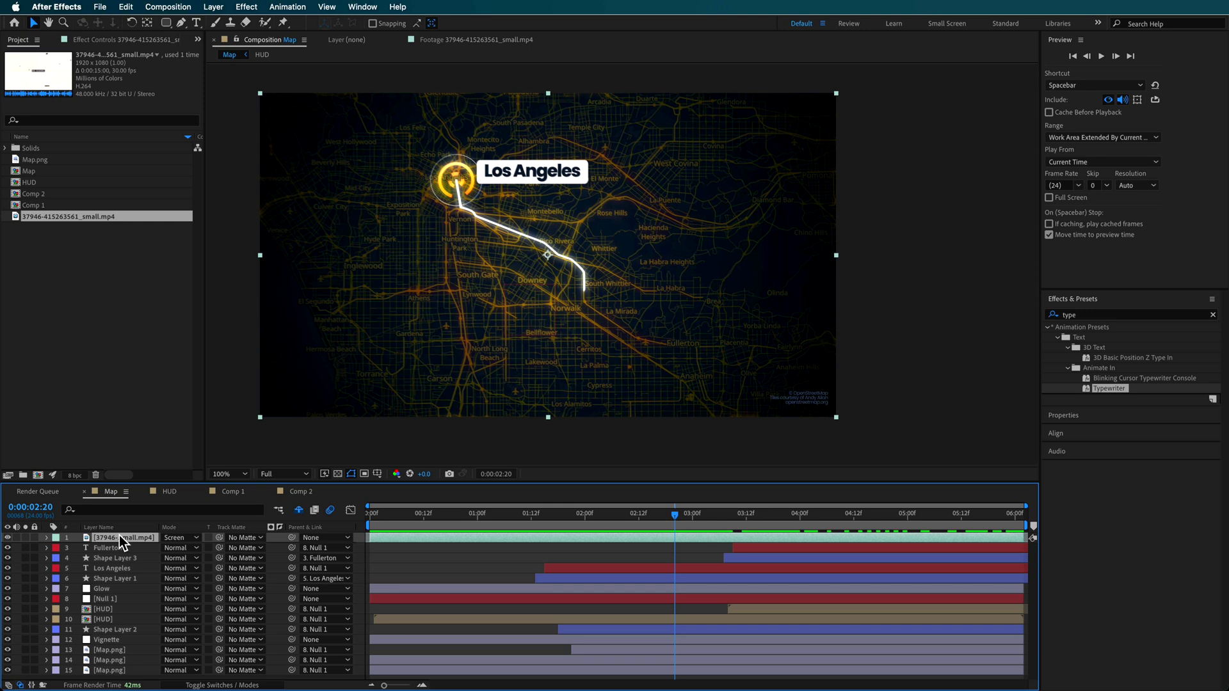
drag(568, 516, 591, 580)
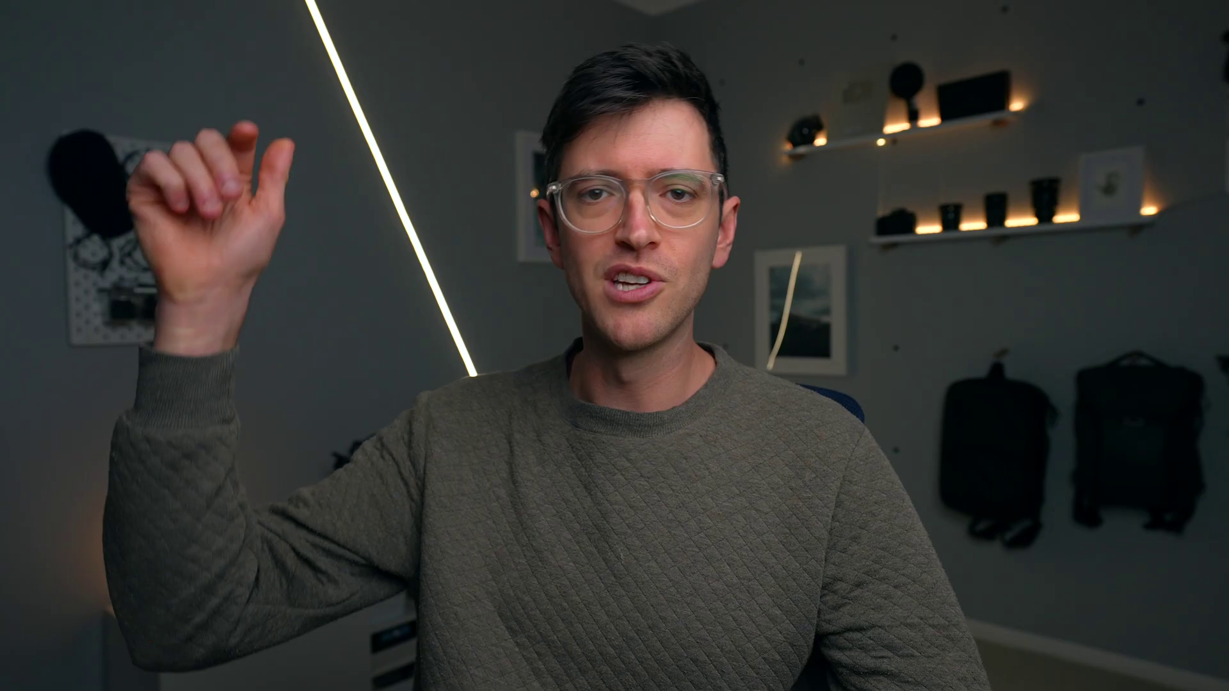